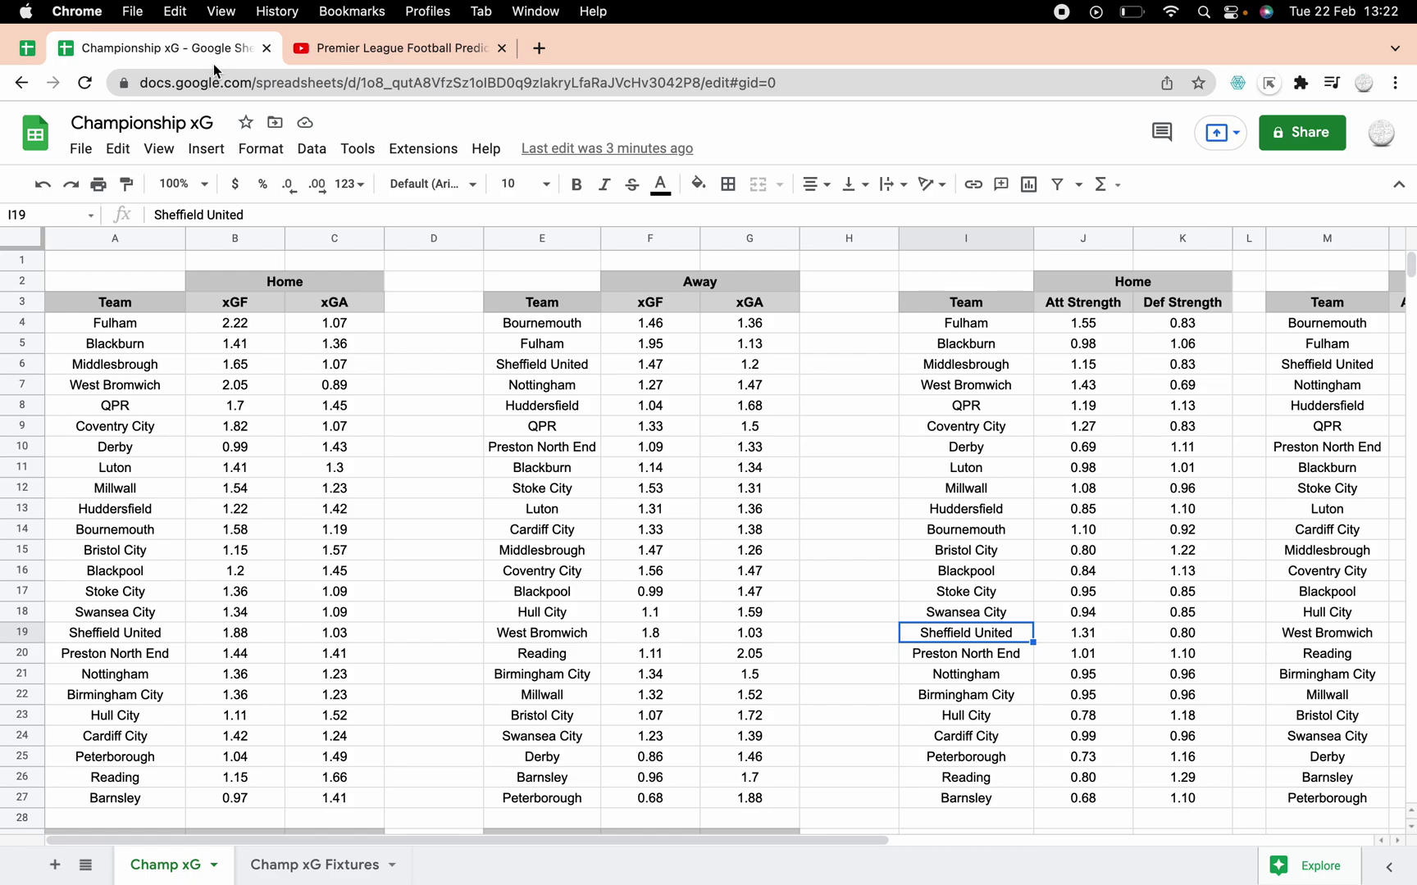
left_click(371, 49)
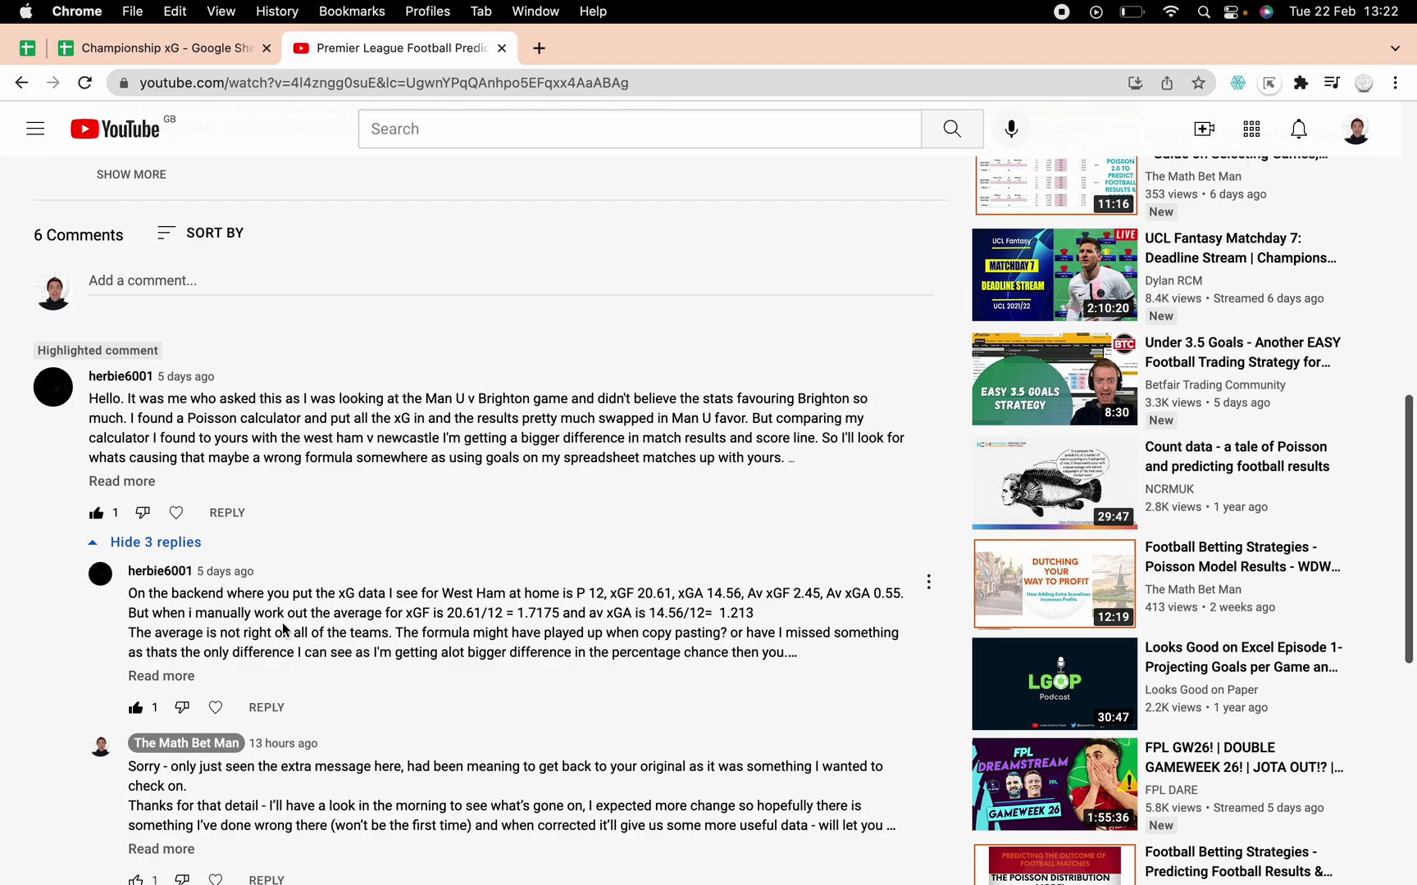
scroll(249, 620, "down", 1)
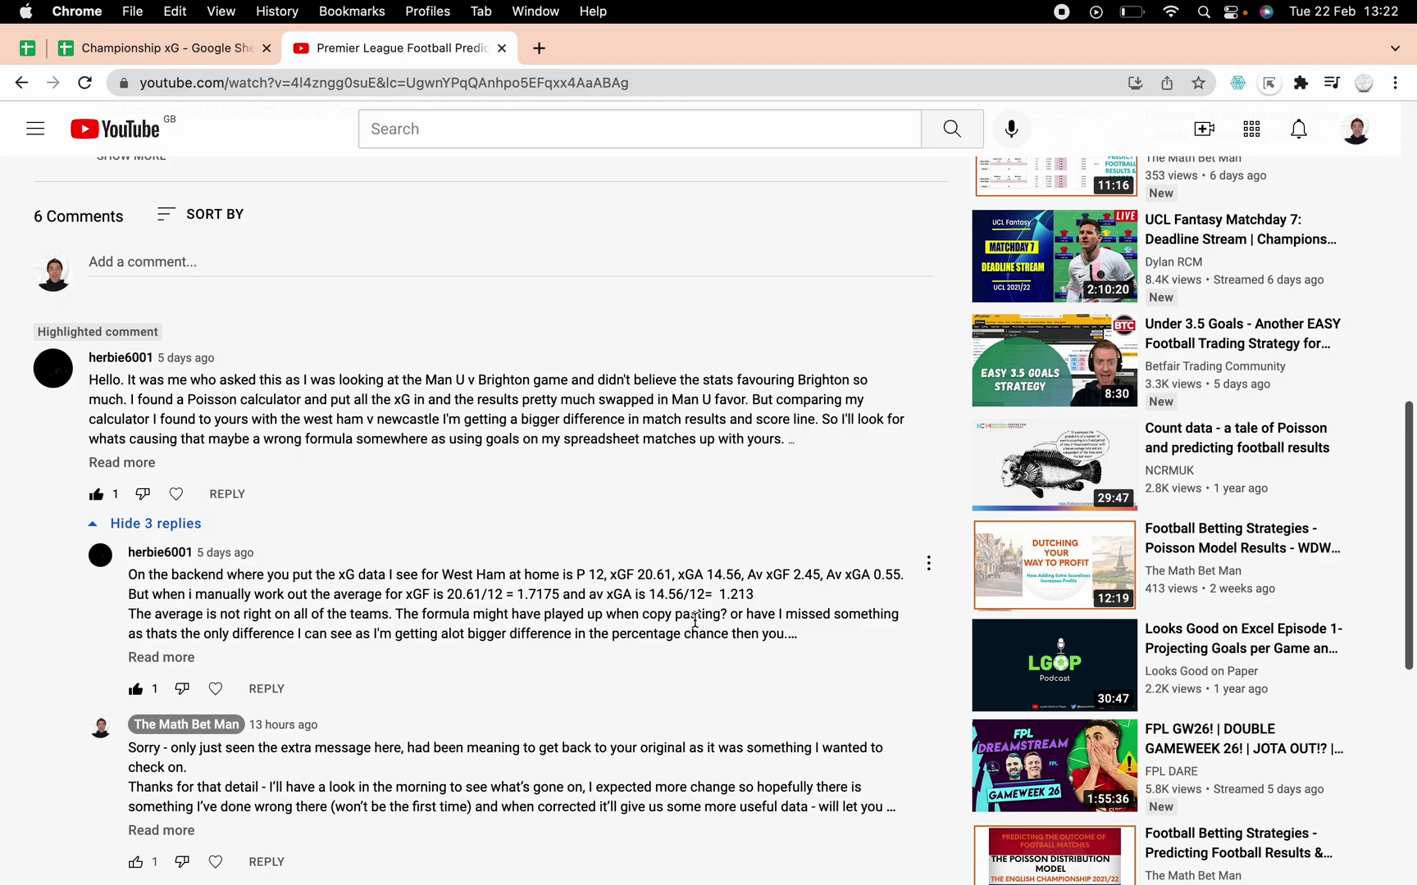
scroll(695, 621, "down", 1)
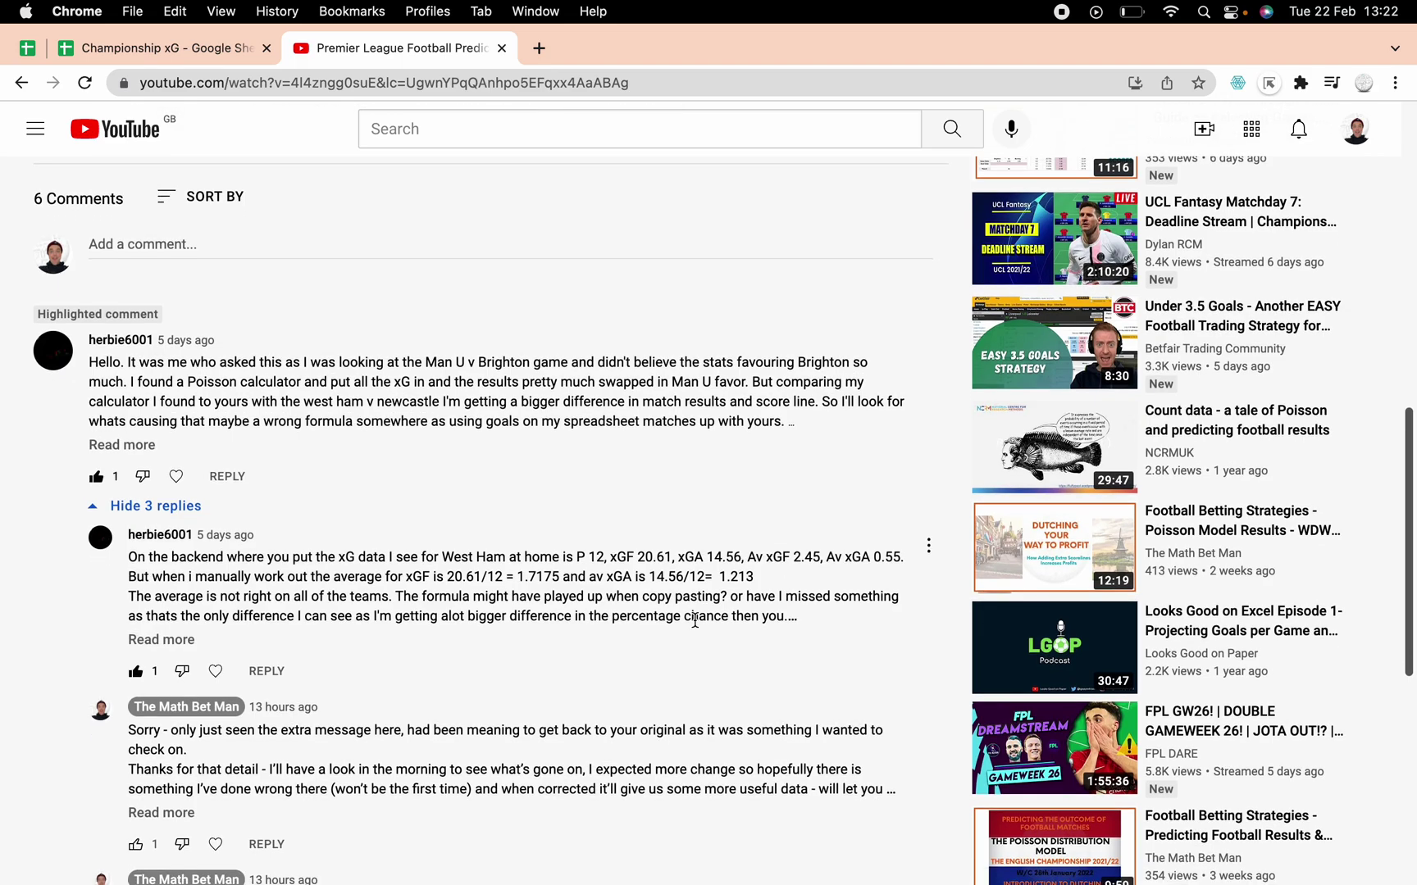
scroll(589, 553, "up", 1)
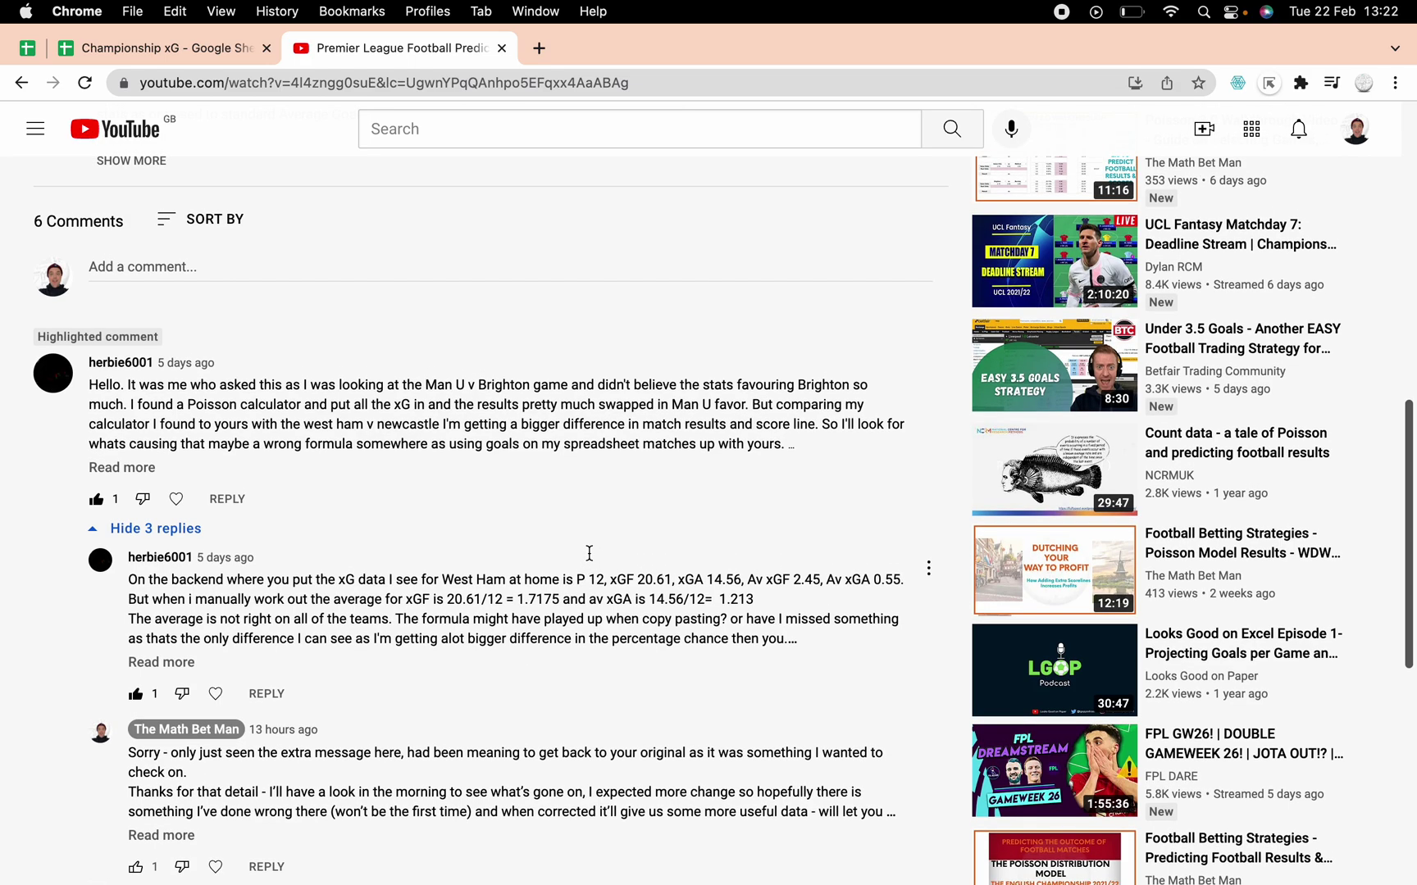
scroll(588, 545, "up", 2)
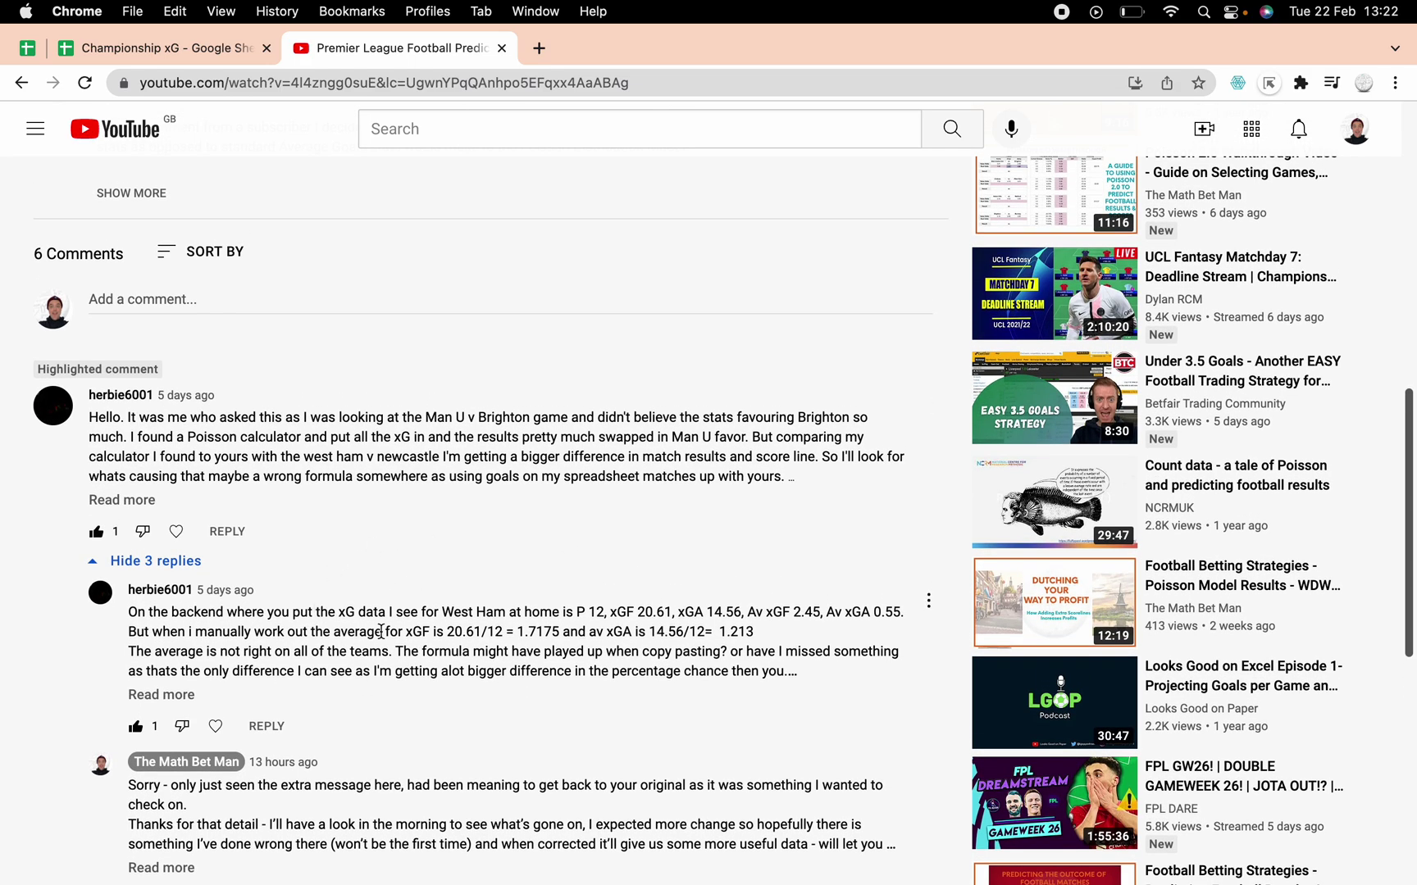
scroll(385, 610, "up", 4)
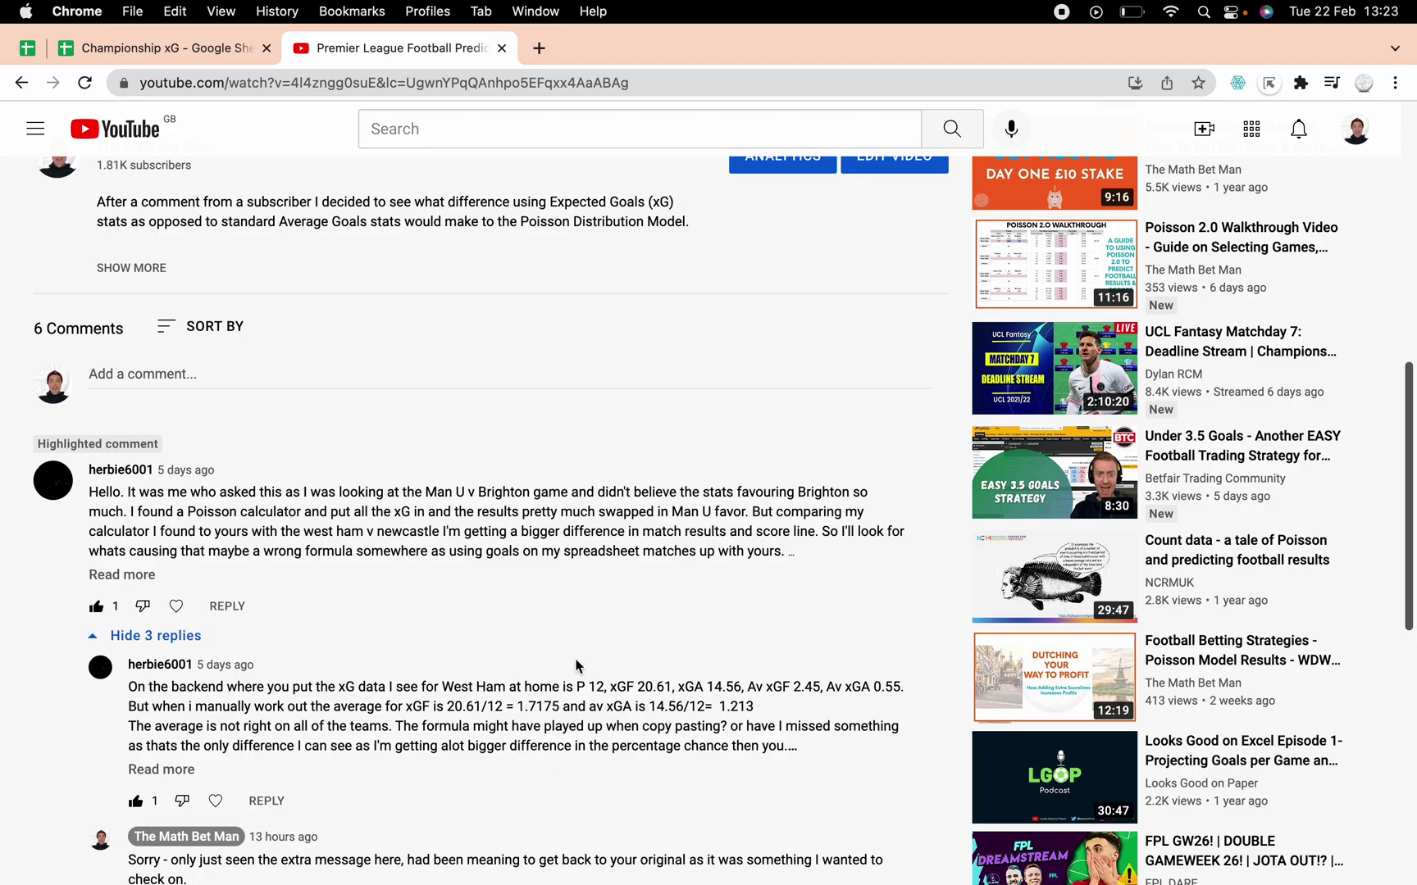
scroll(584, 682, "up", 2)
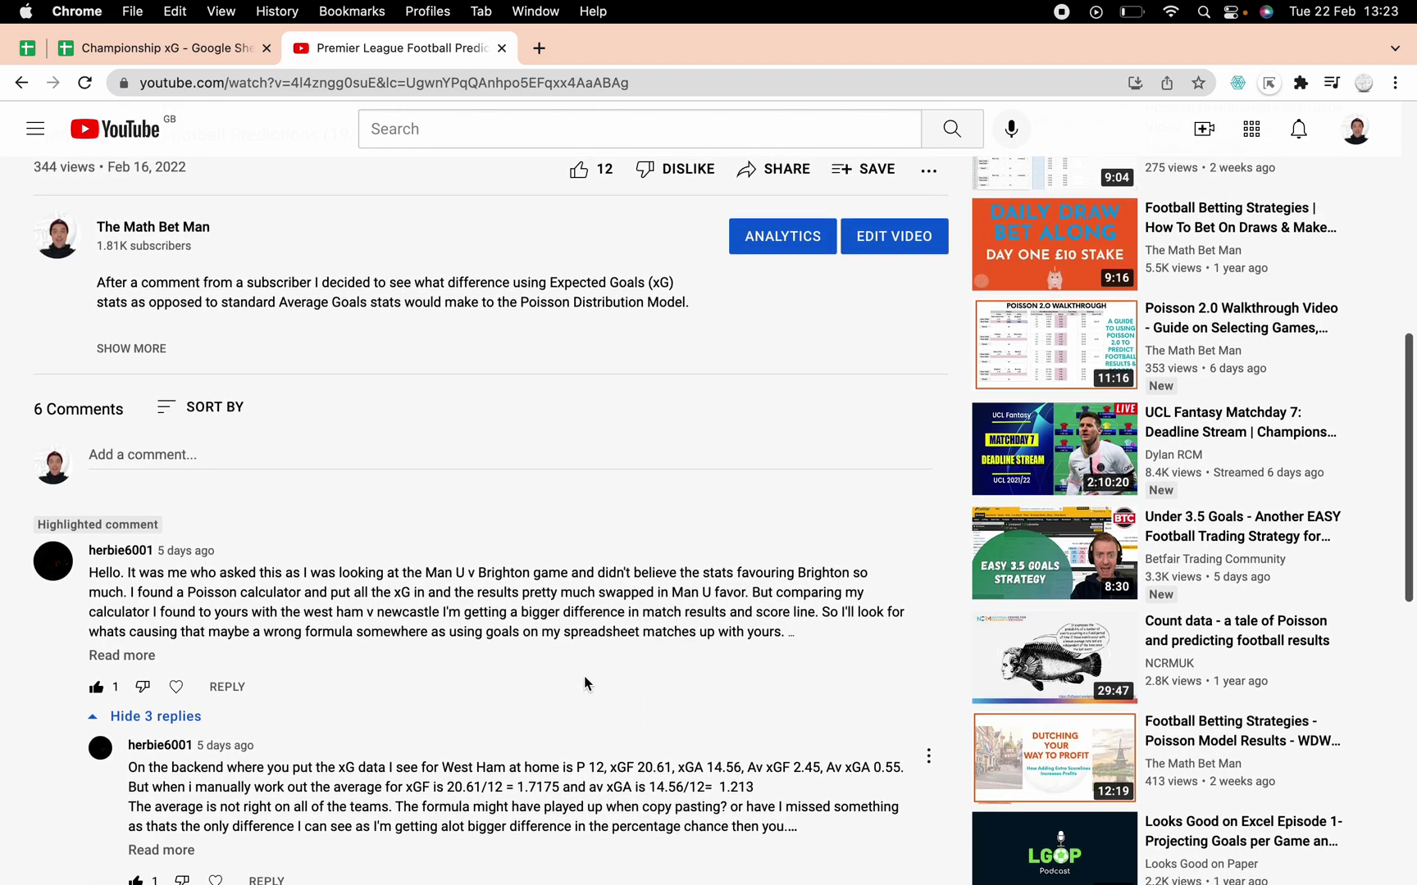
scroll(585, 682, "up", 5)
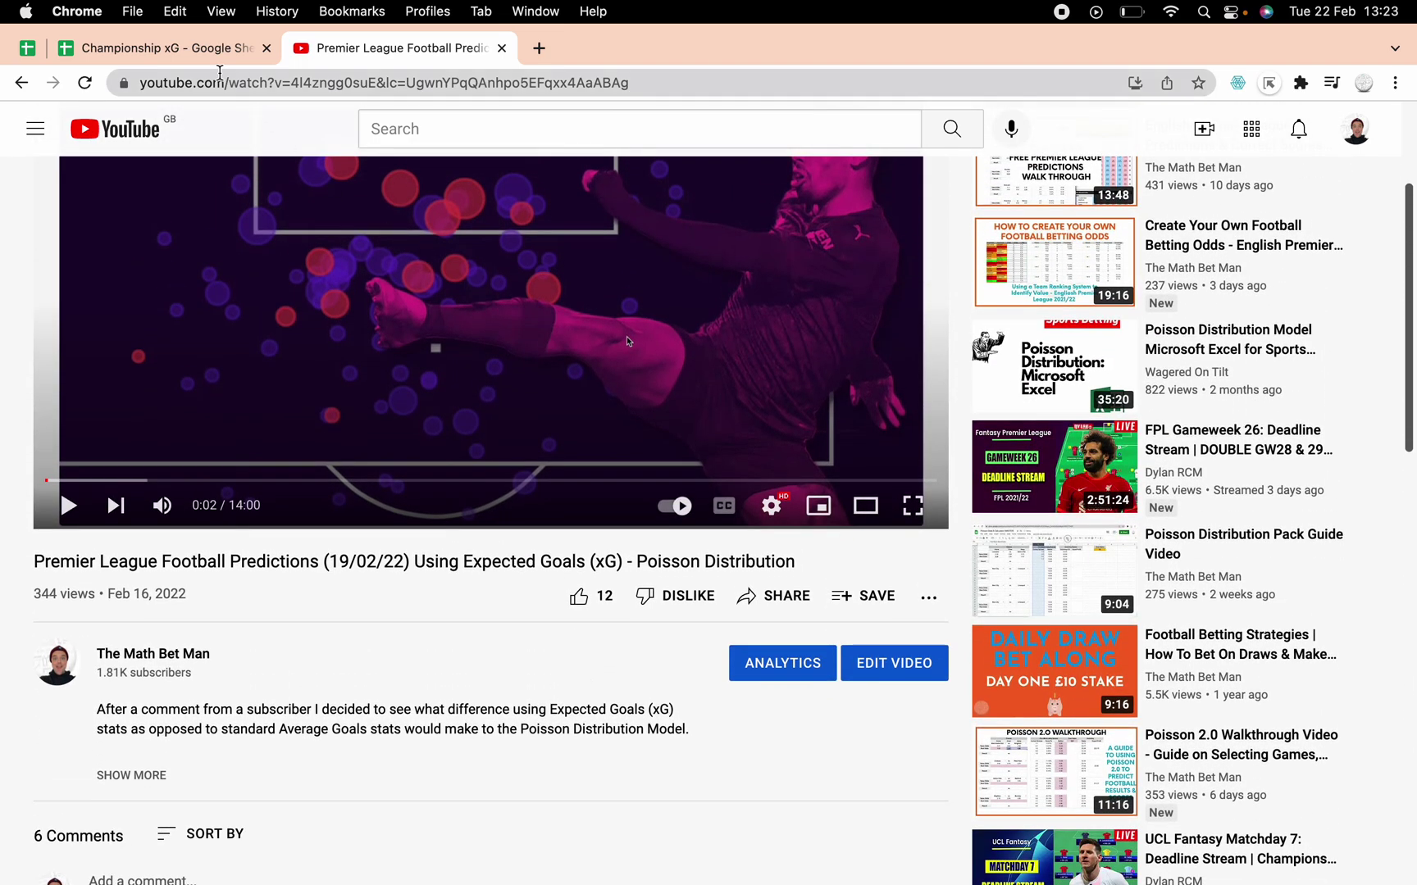
Back in the Championship xG spreadsheet, look up Preston North End in the away table.
left_click(199, 64)
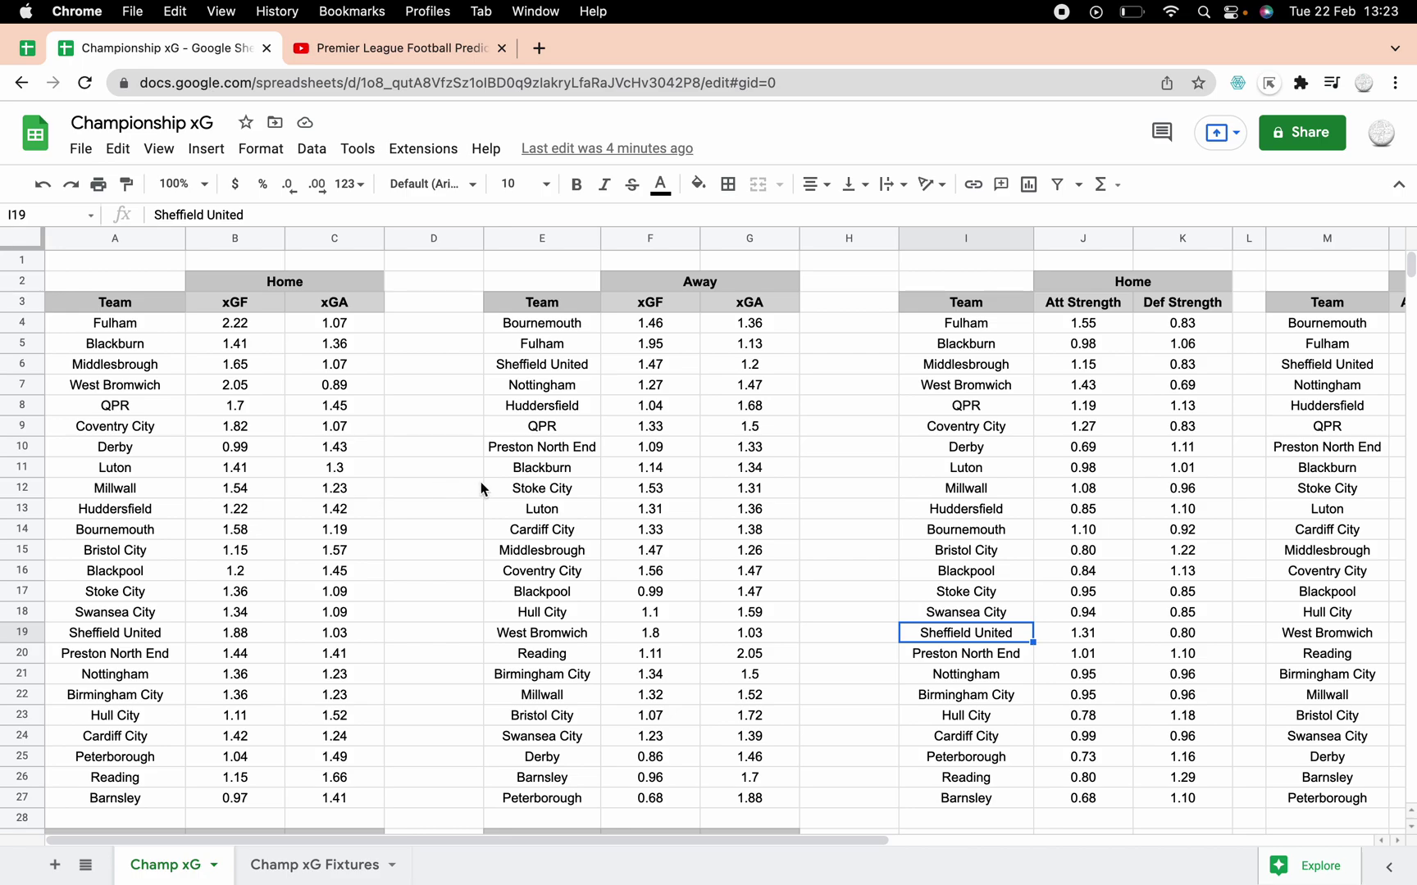
left_click(561, 452)
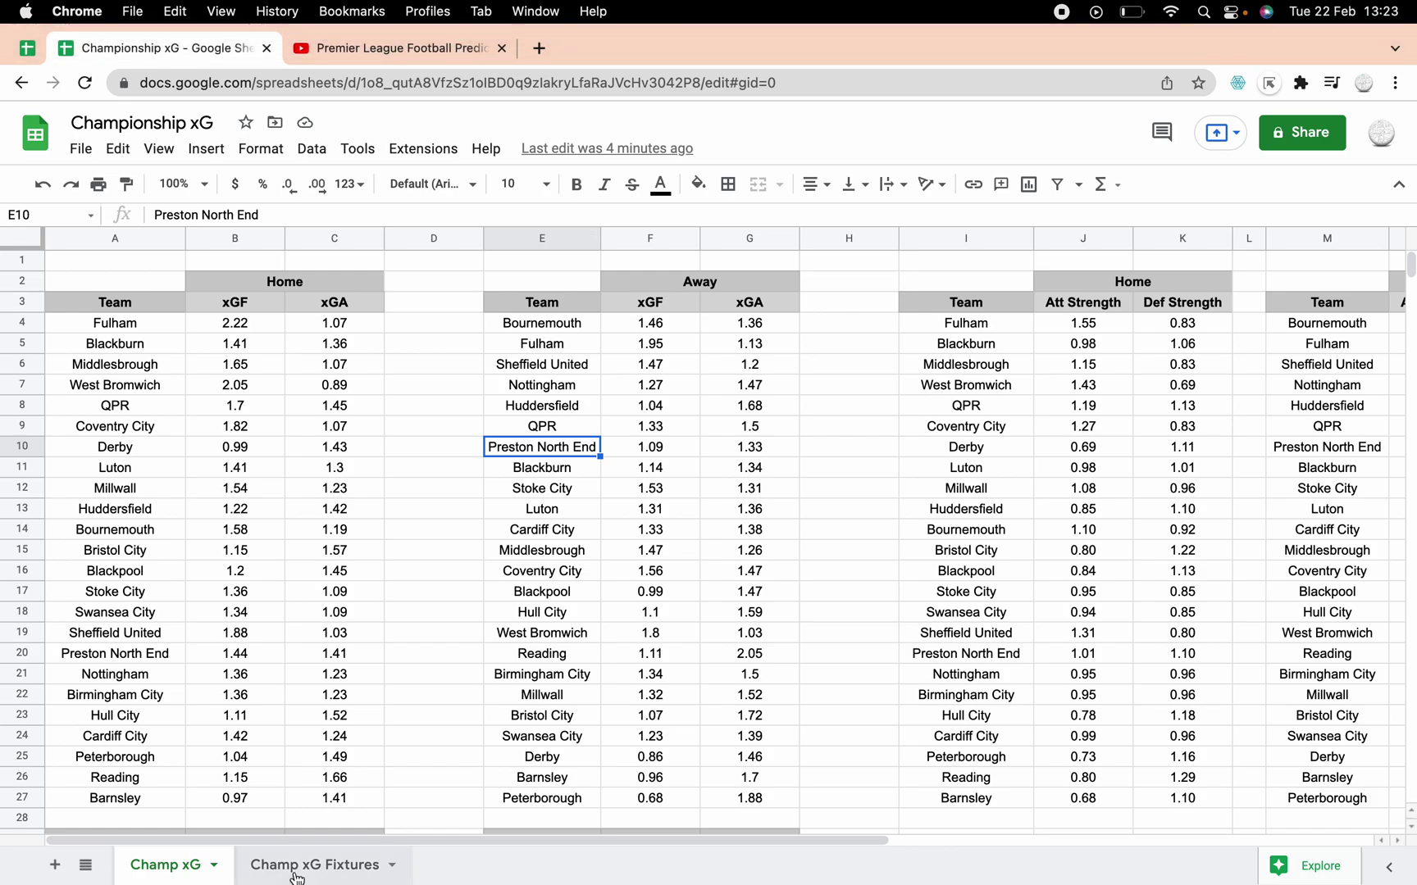
left_click(413, 615)
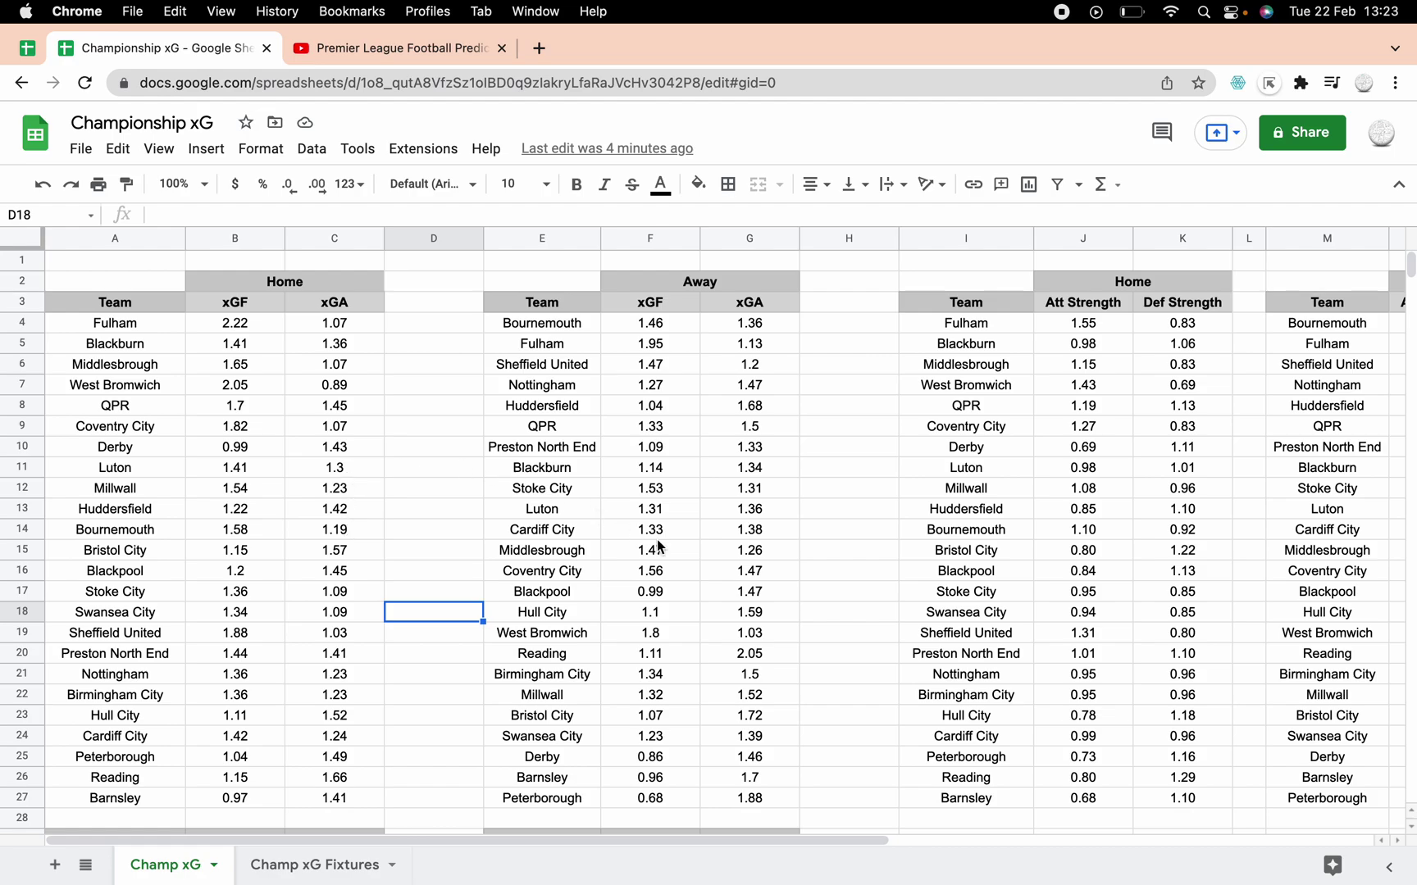
scroll(656, 545, "right", 5)
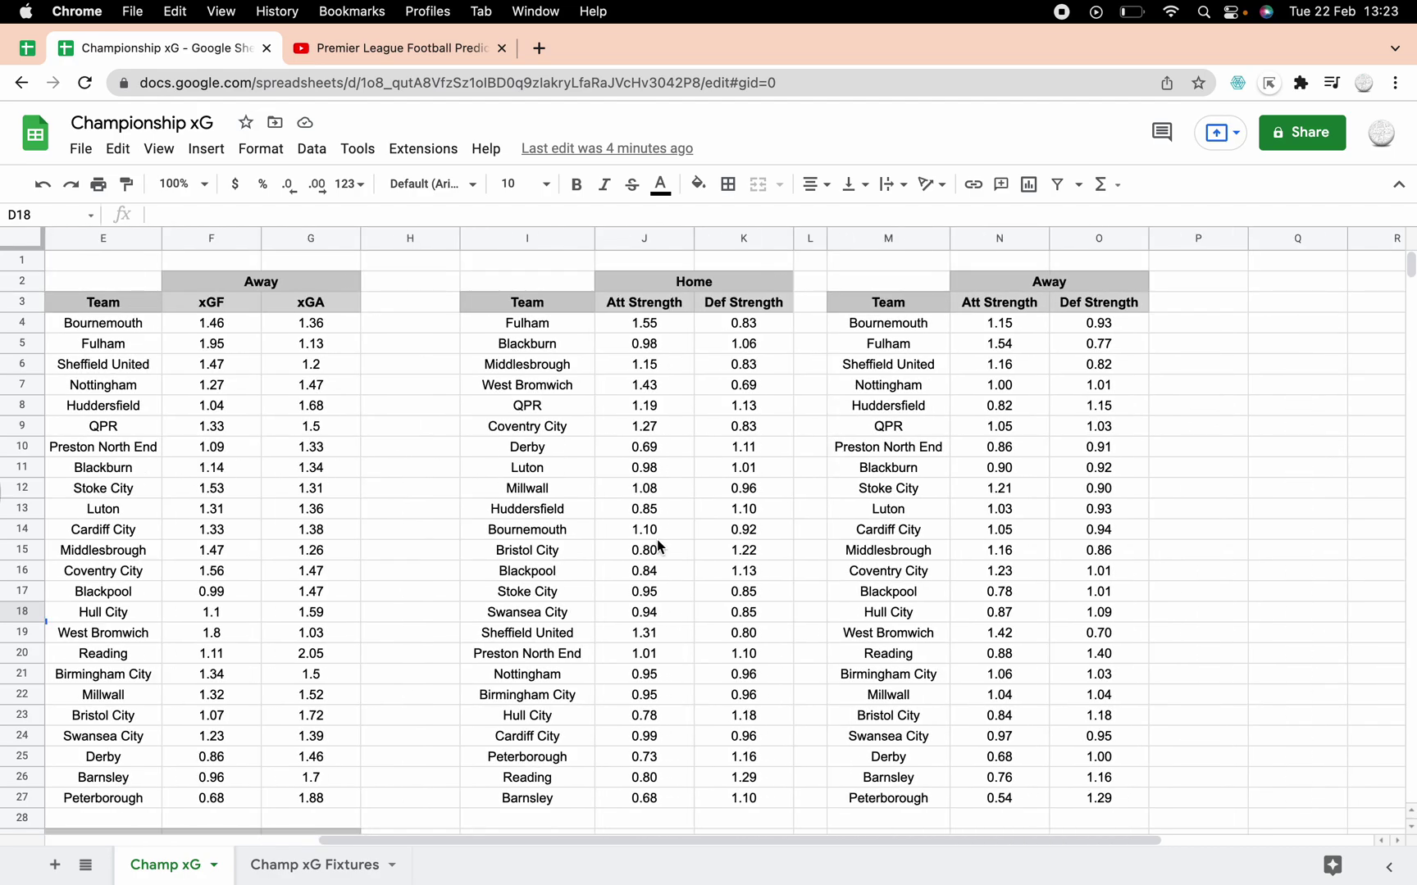
left_click_drag(515, 841, 322, 822)
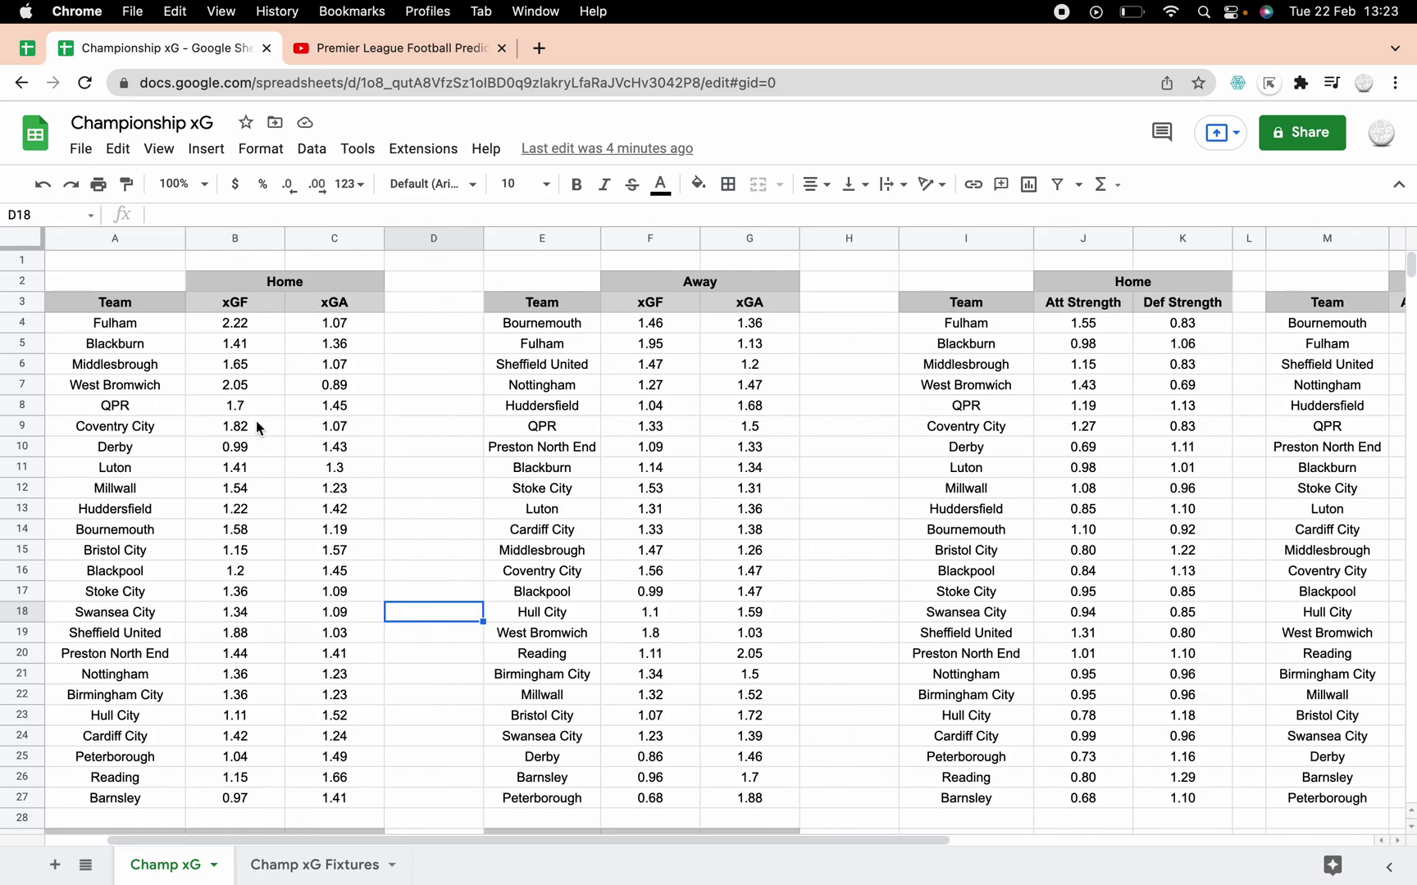
Check Fulham's home xGF, home xGA and away xGA values.
left_click(241, 331)
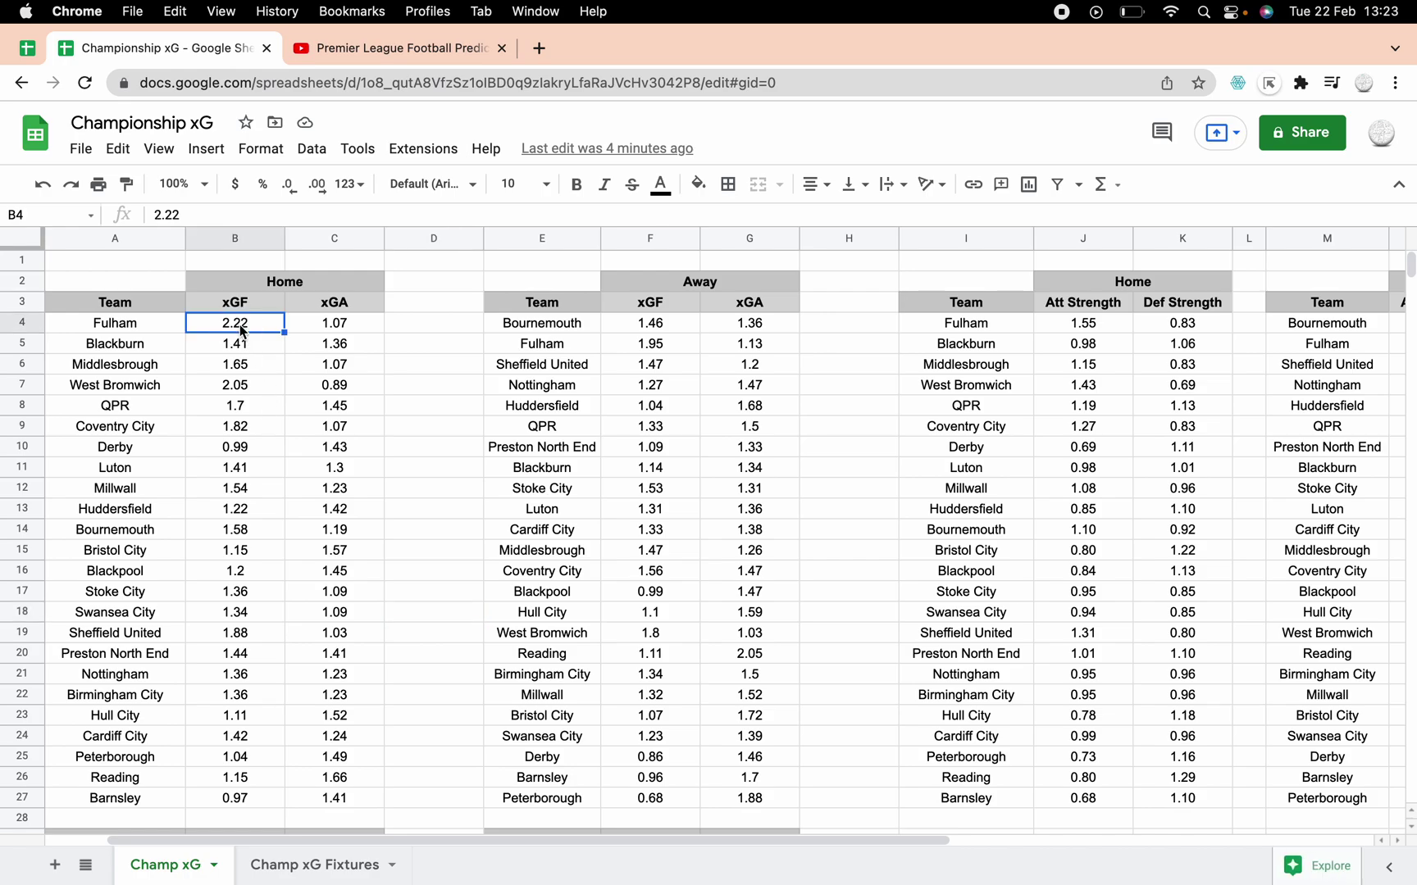
left_click(352, 329)
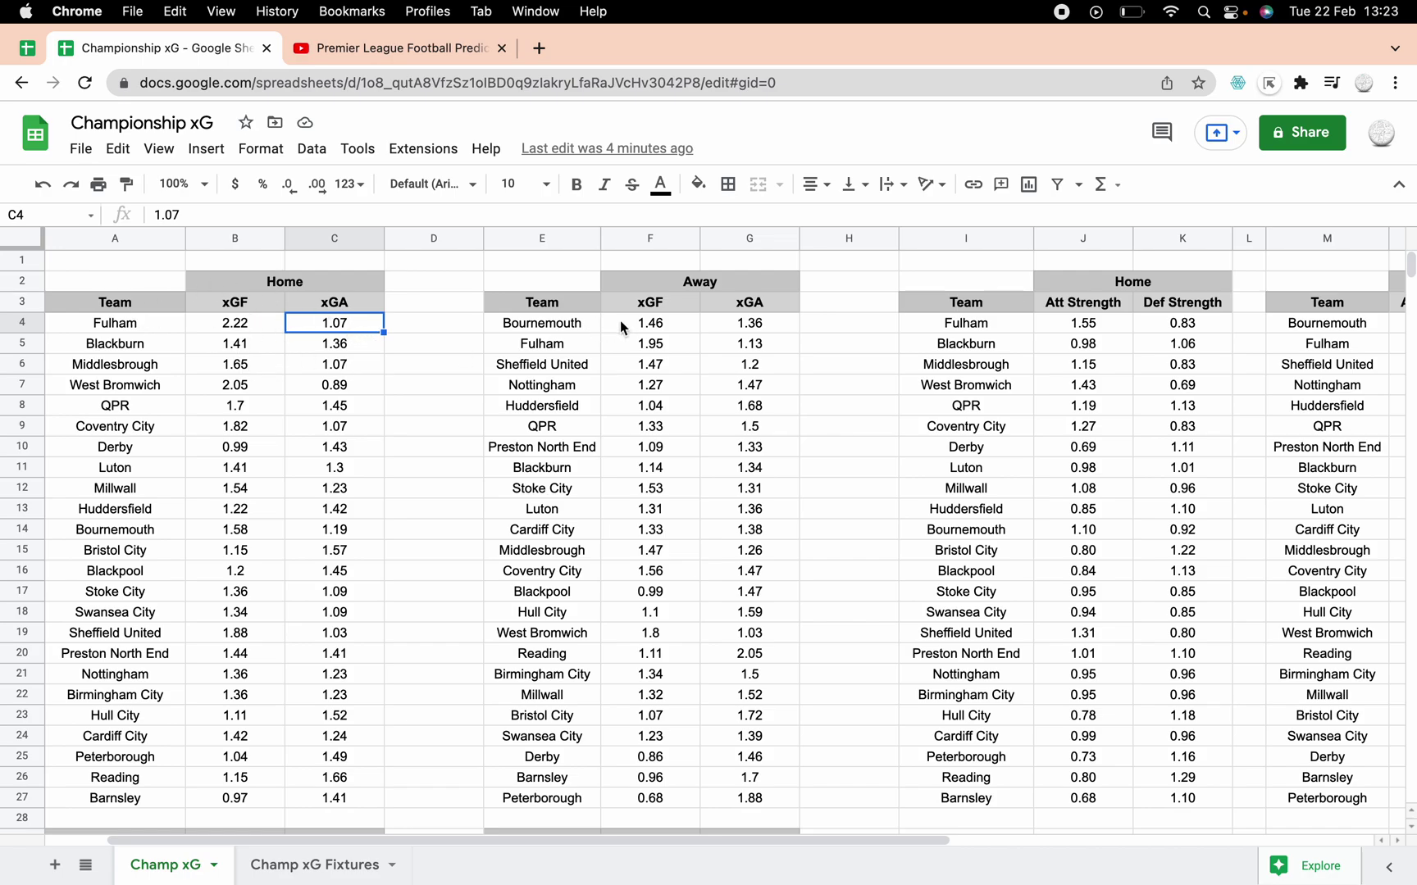
left_click(758, 346)
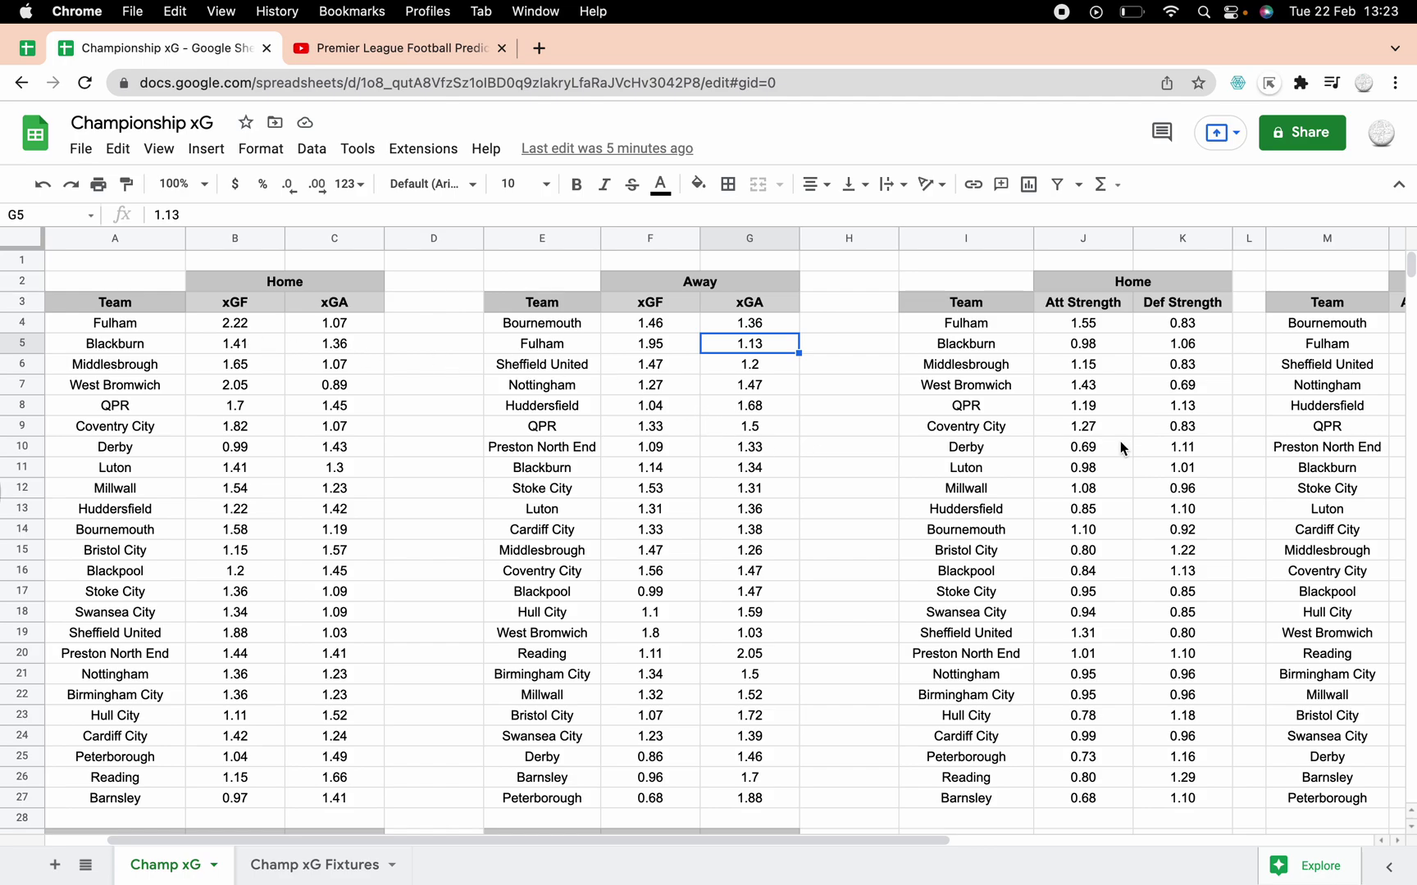
scroll(746, 443, "right", 5)
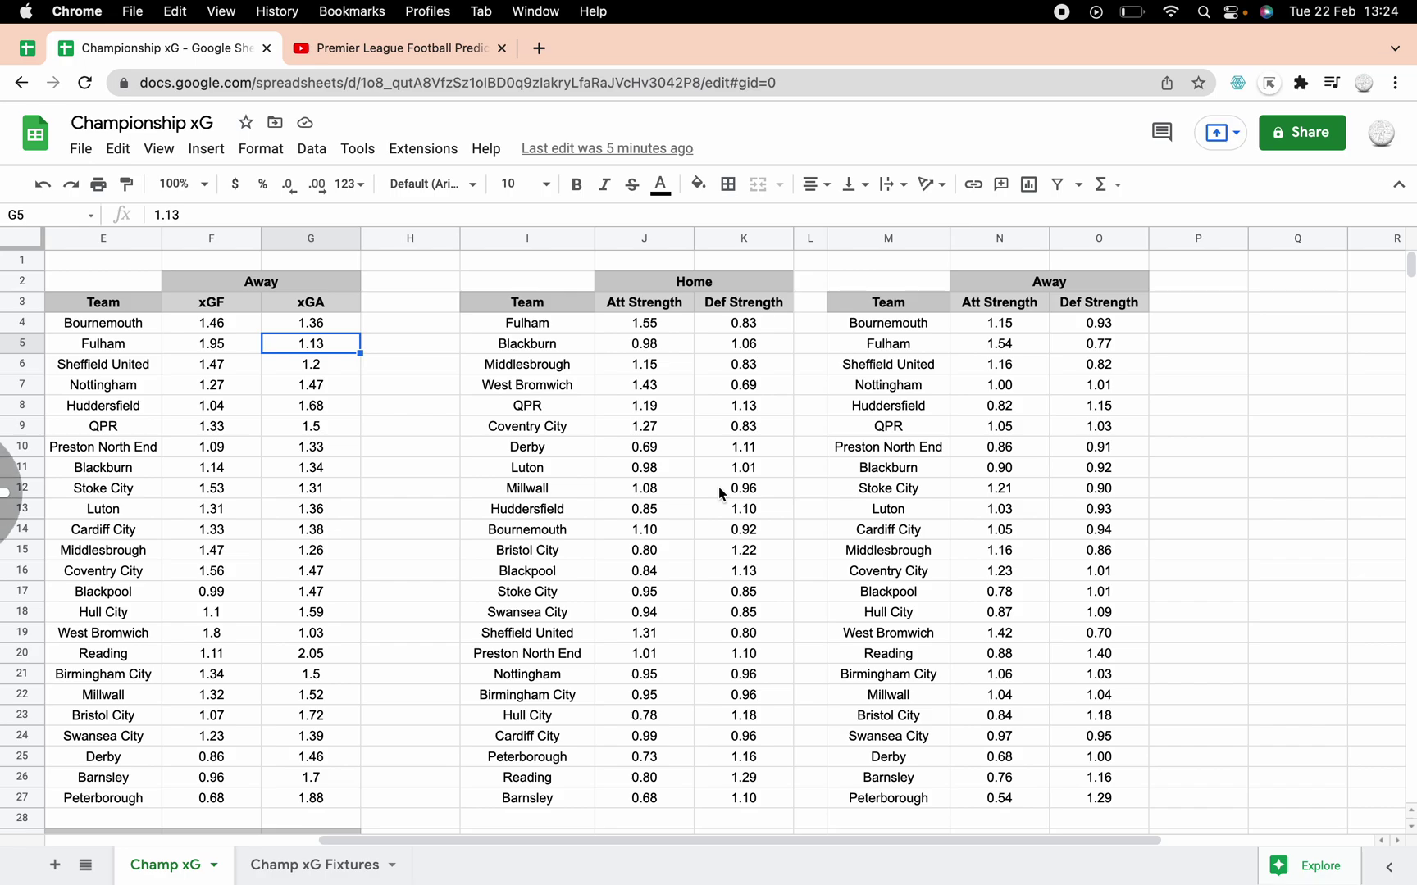
left_click(419, 842)
left_click_drag(419, 842, 287, 842)
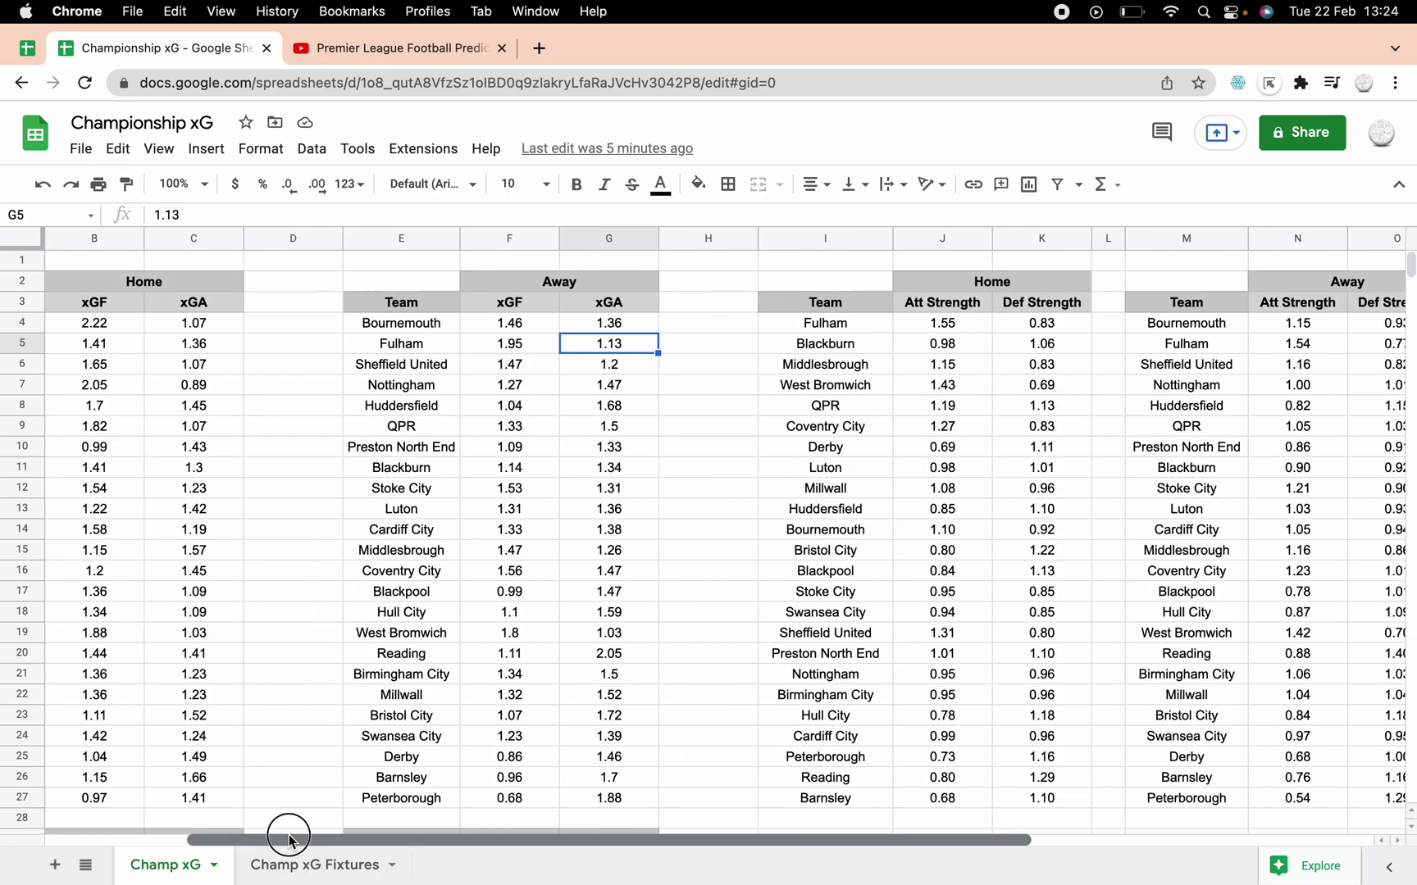
left_click_drag(524, 844, 421, 842)
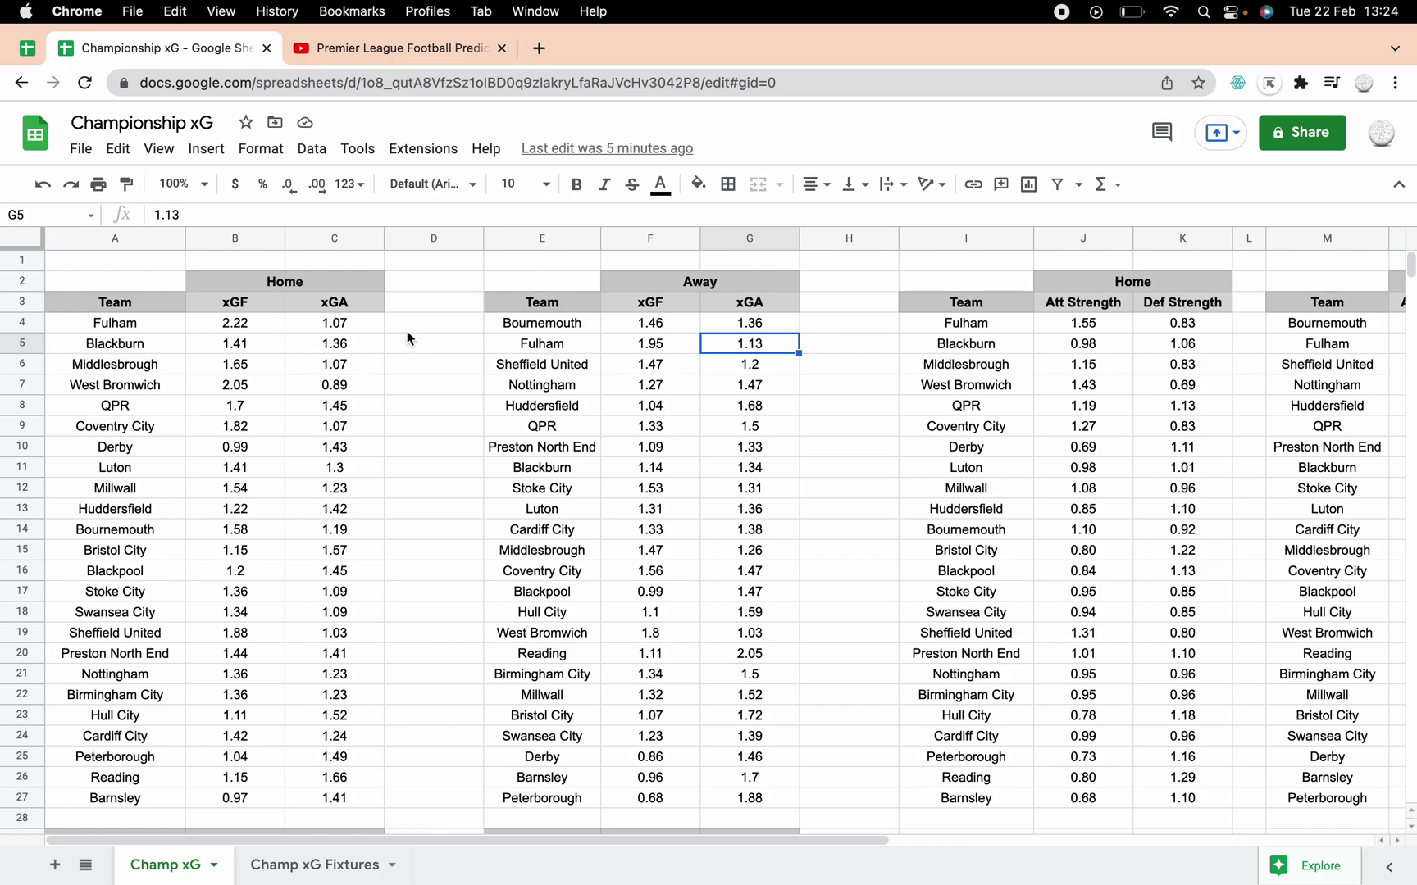
Select the first ten teams' home xGF/xGA, then the first six teams' away xG figures.
left_click_drag(261, 323, 306, 525)
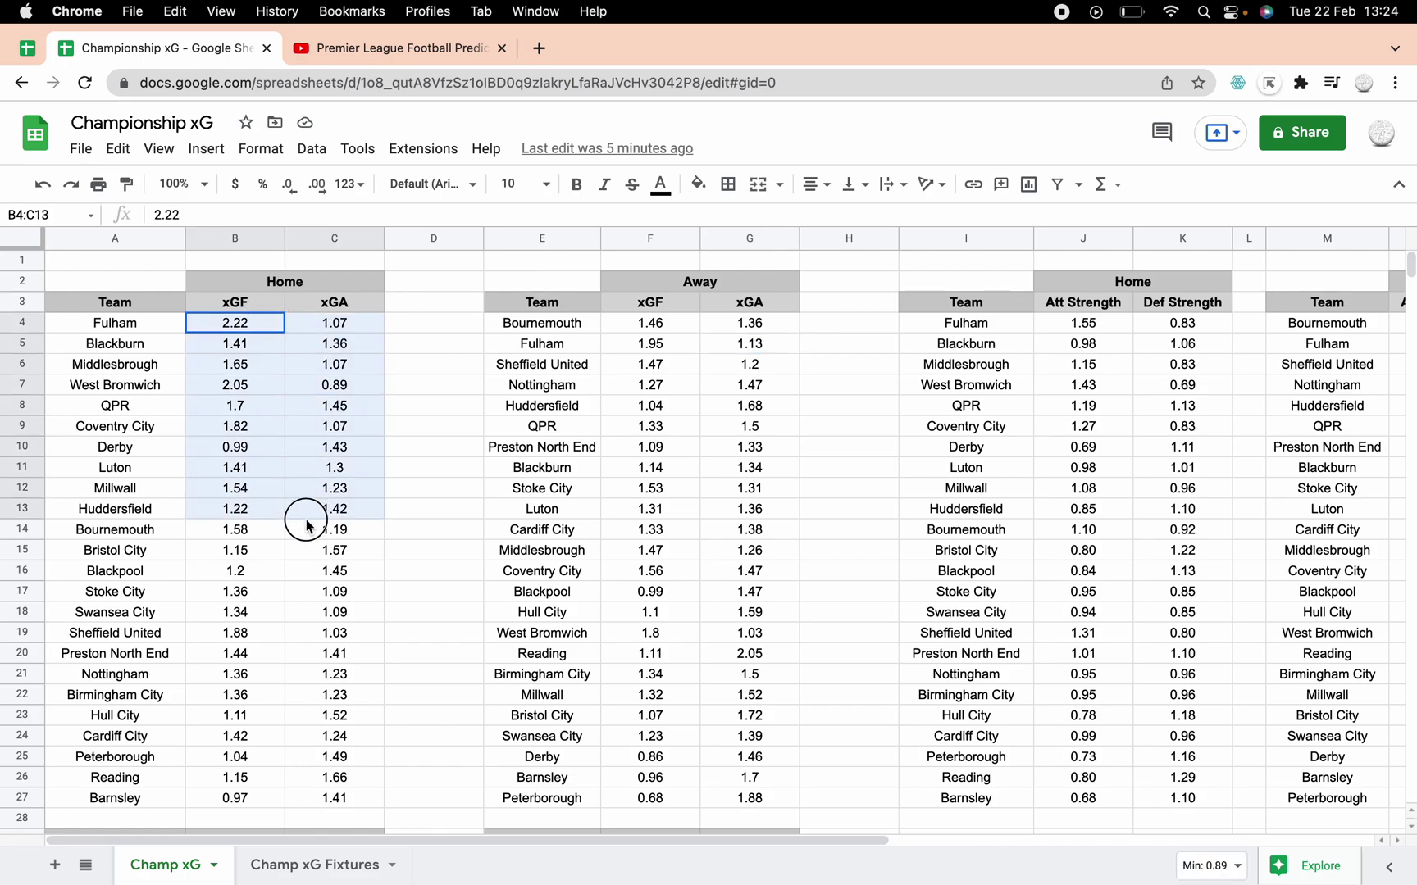
left_click(675, 402)
left_click_drag(668, 325, 737, 431)
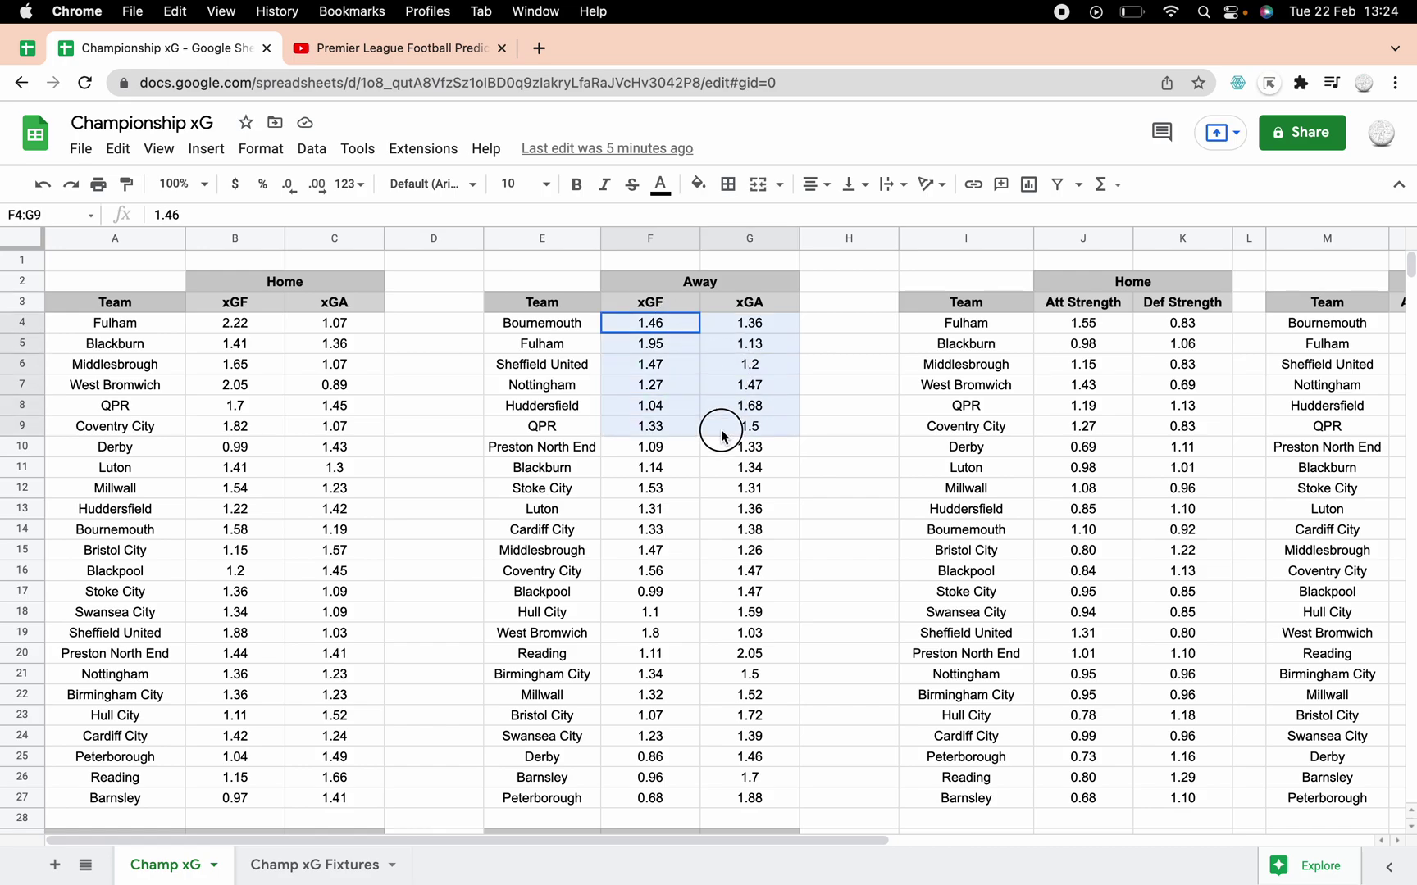
In !!MASTER POISSON!!'s Champ sheet, inspect home GF, GA, Avg. Goals For and Fulham's Avg. Goals Against formula.
left_click(27, 48)
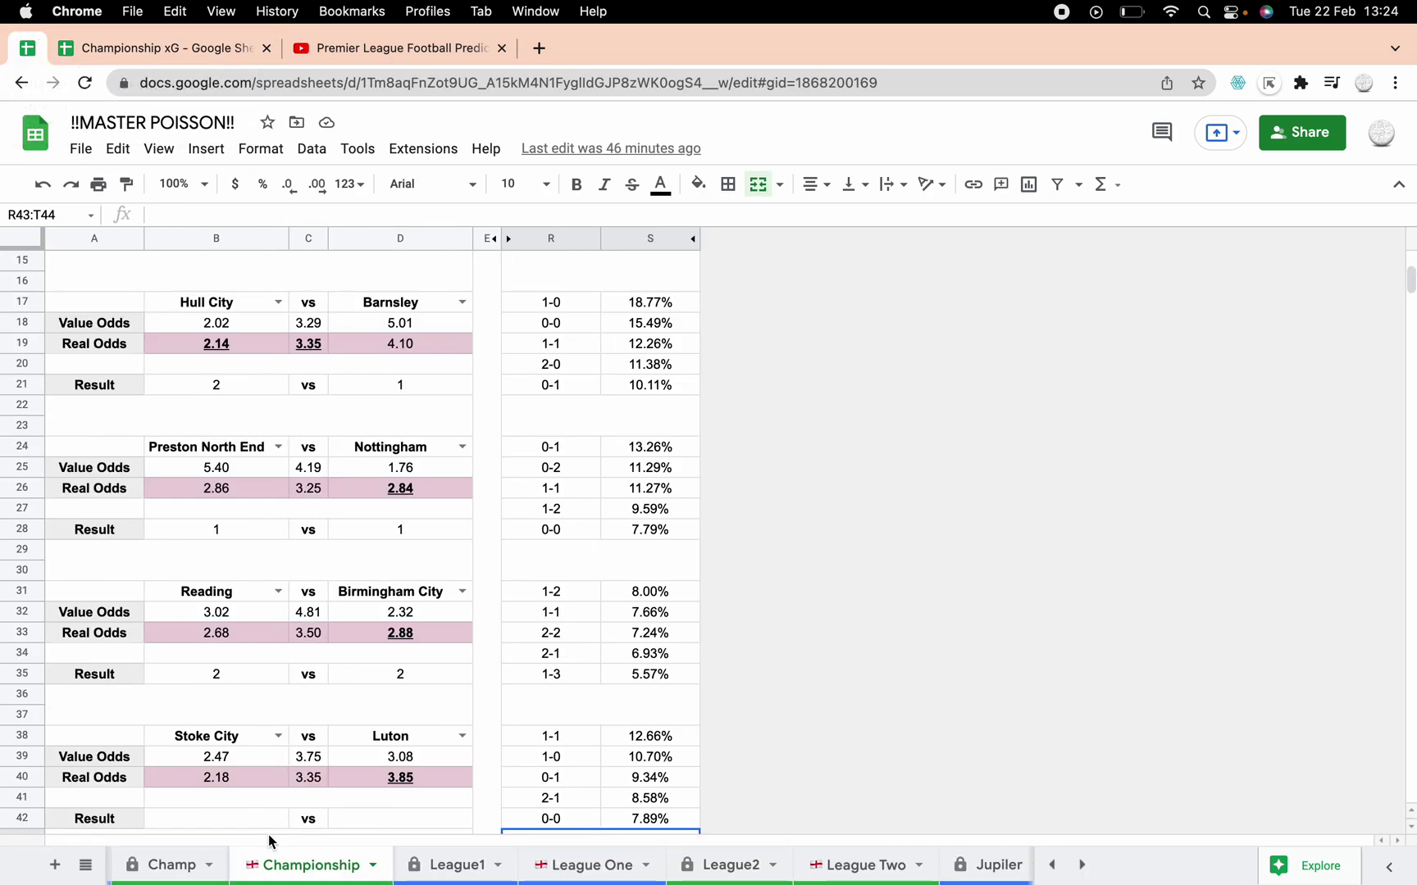
left_click(168, 865)
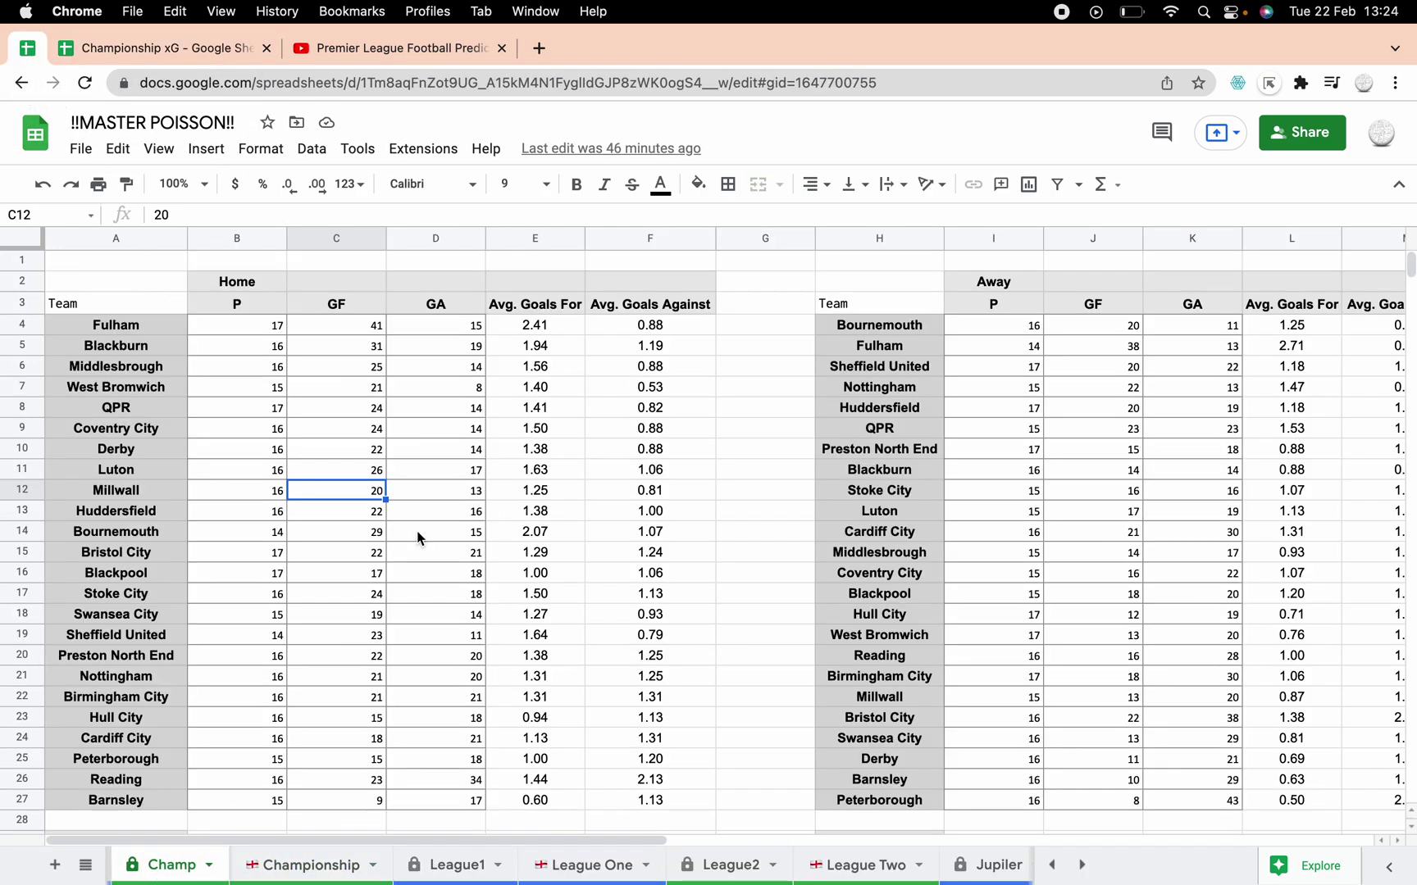
left_click(338, 302)
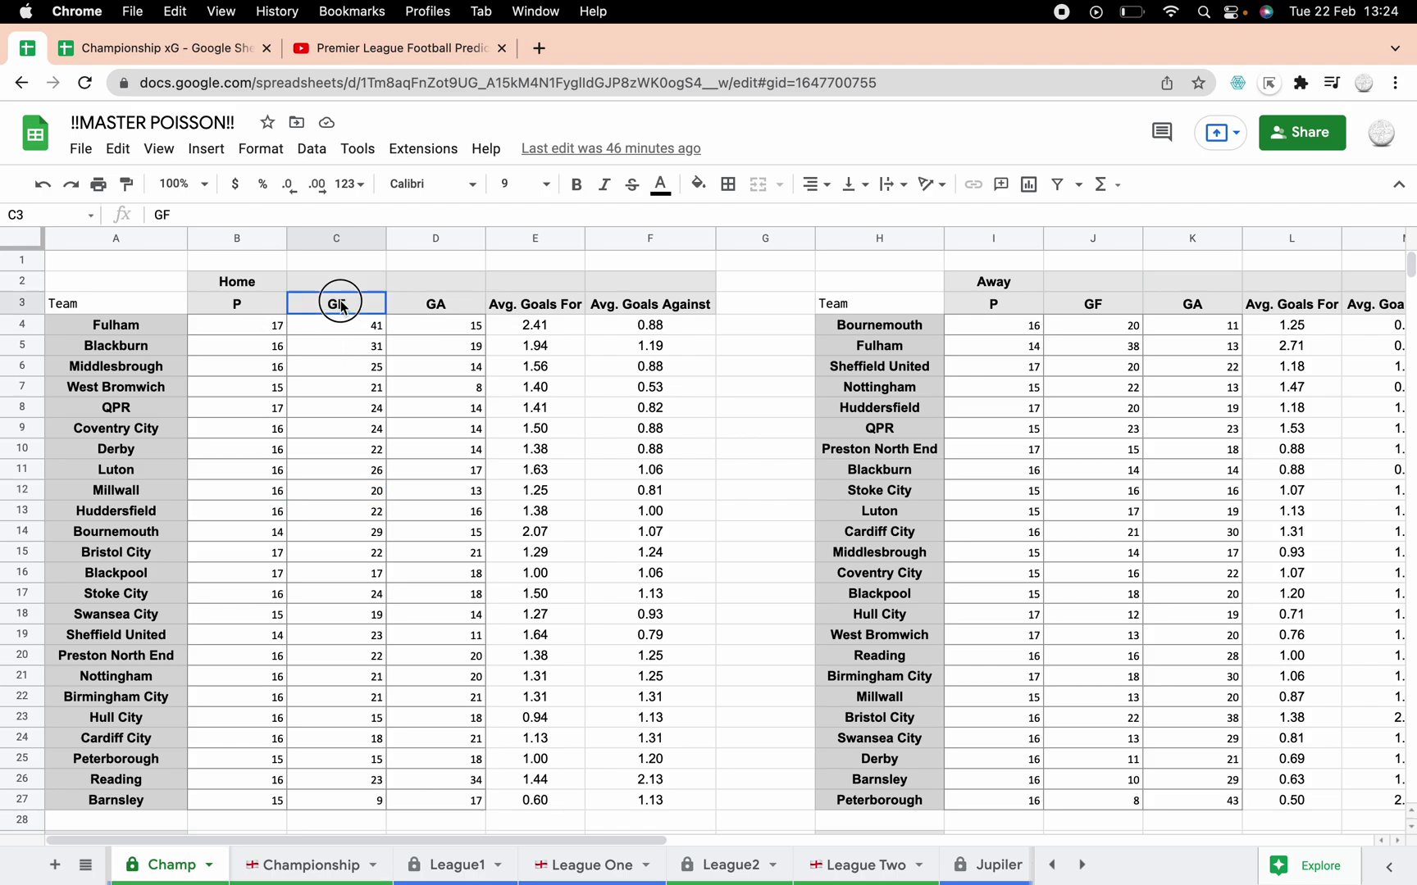
left_click(464, 310)
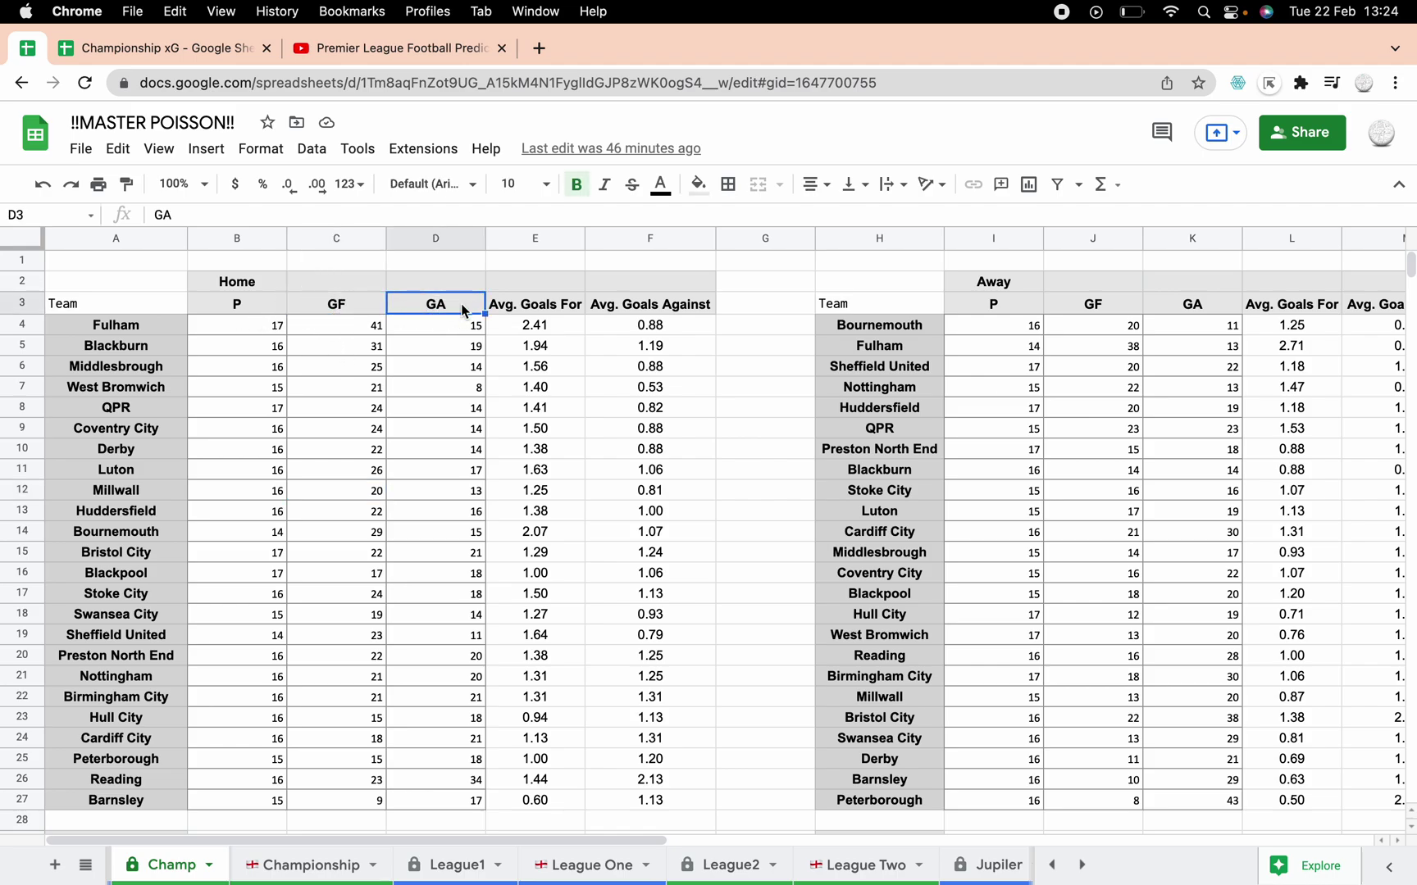
left_click(531, 314)
left_click(636, 332)
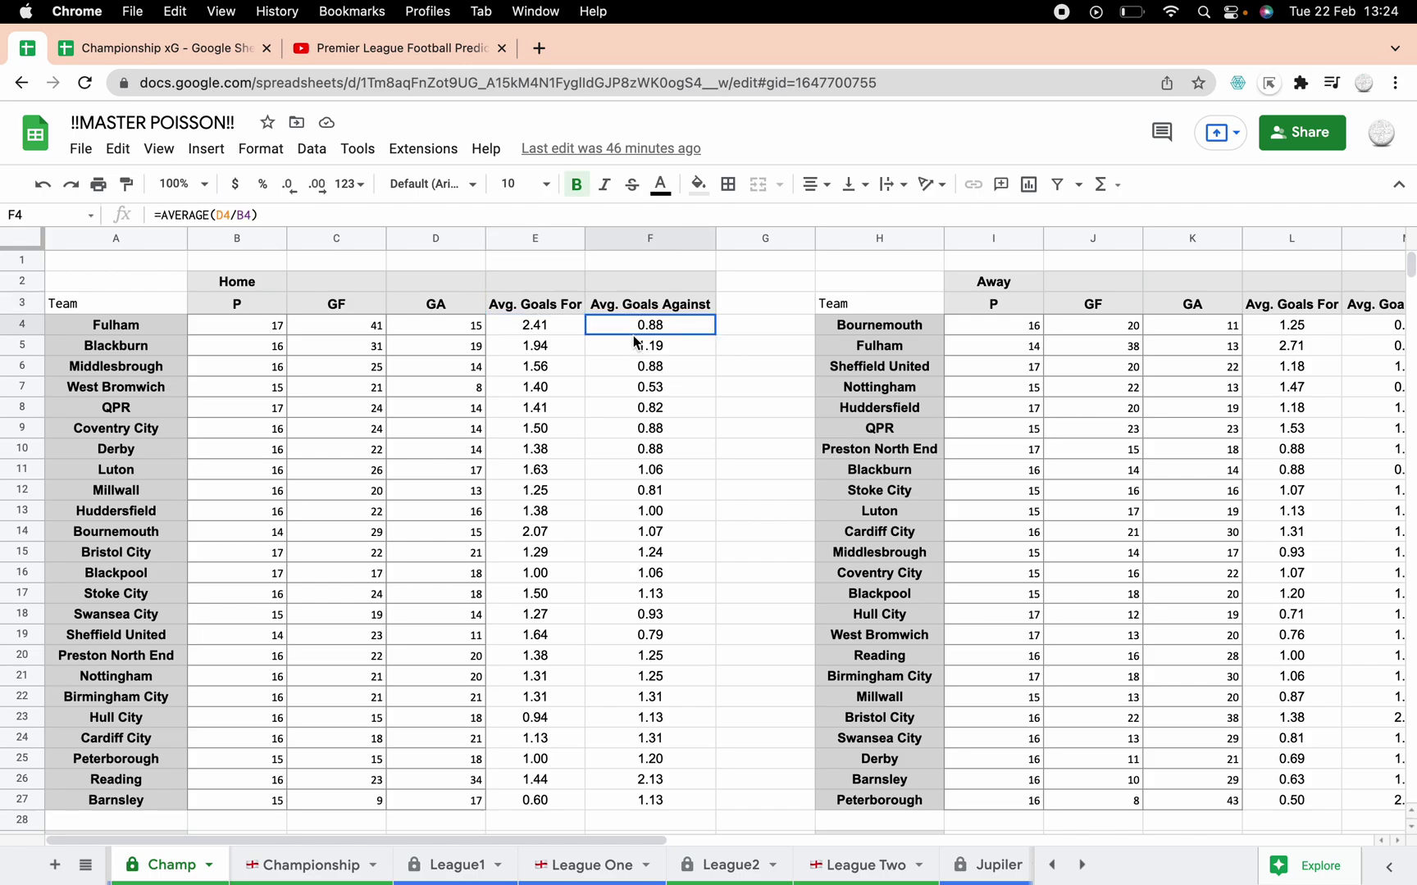
Compare Fulham's home xGF (2.22) and xGA (1.07) with Blackburn's home xGF in Championship xG.
left_click(173, 51)
left_click(240, 324)
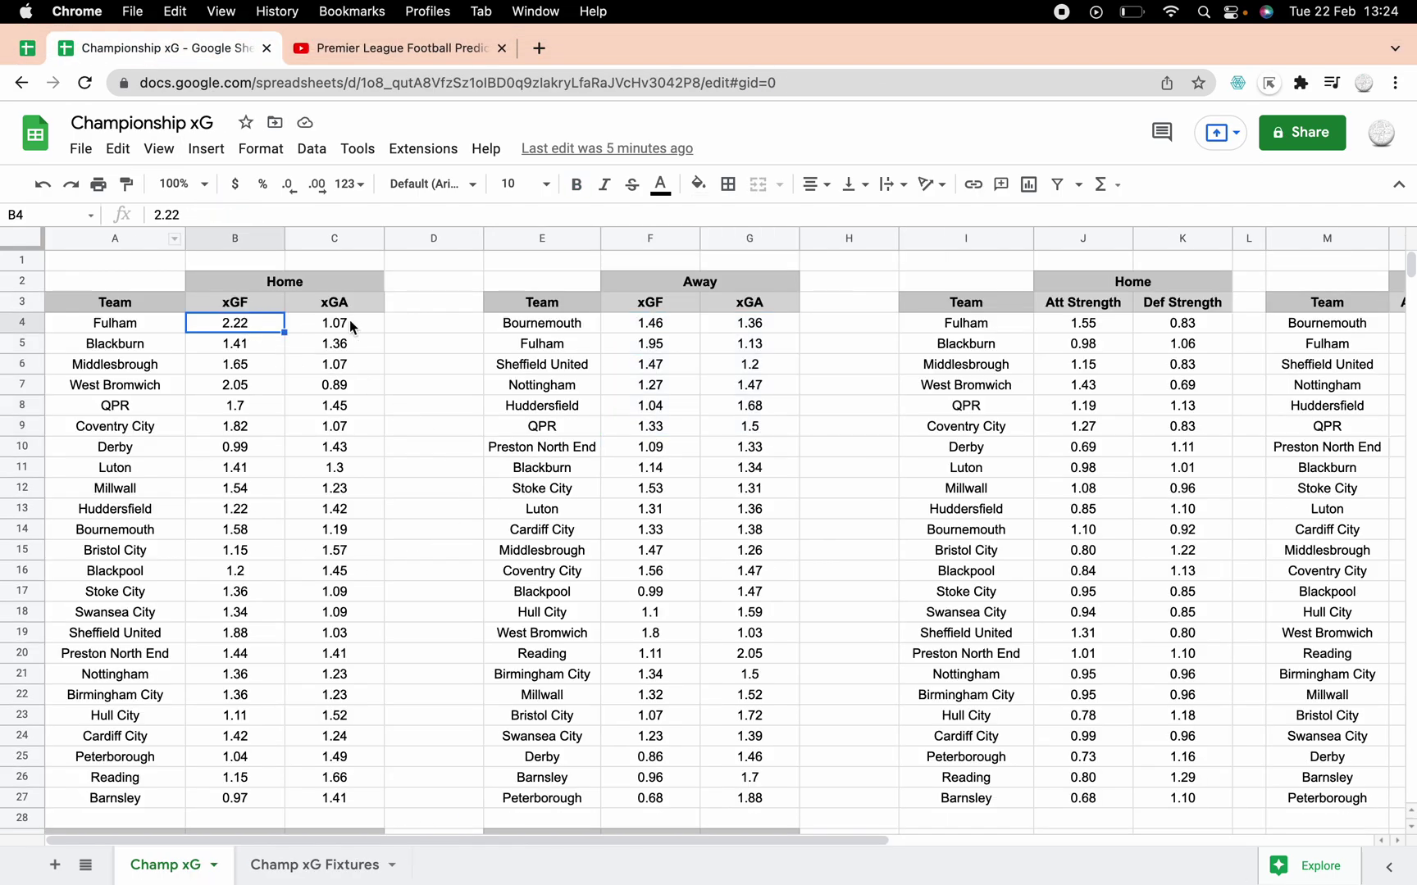
left_click(351, 327)
left_click(230, 344)
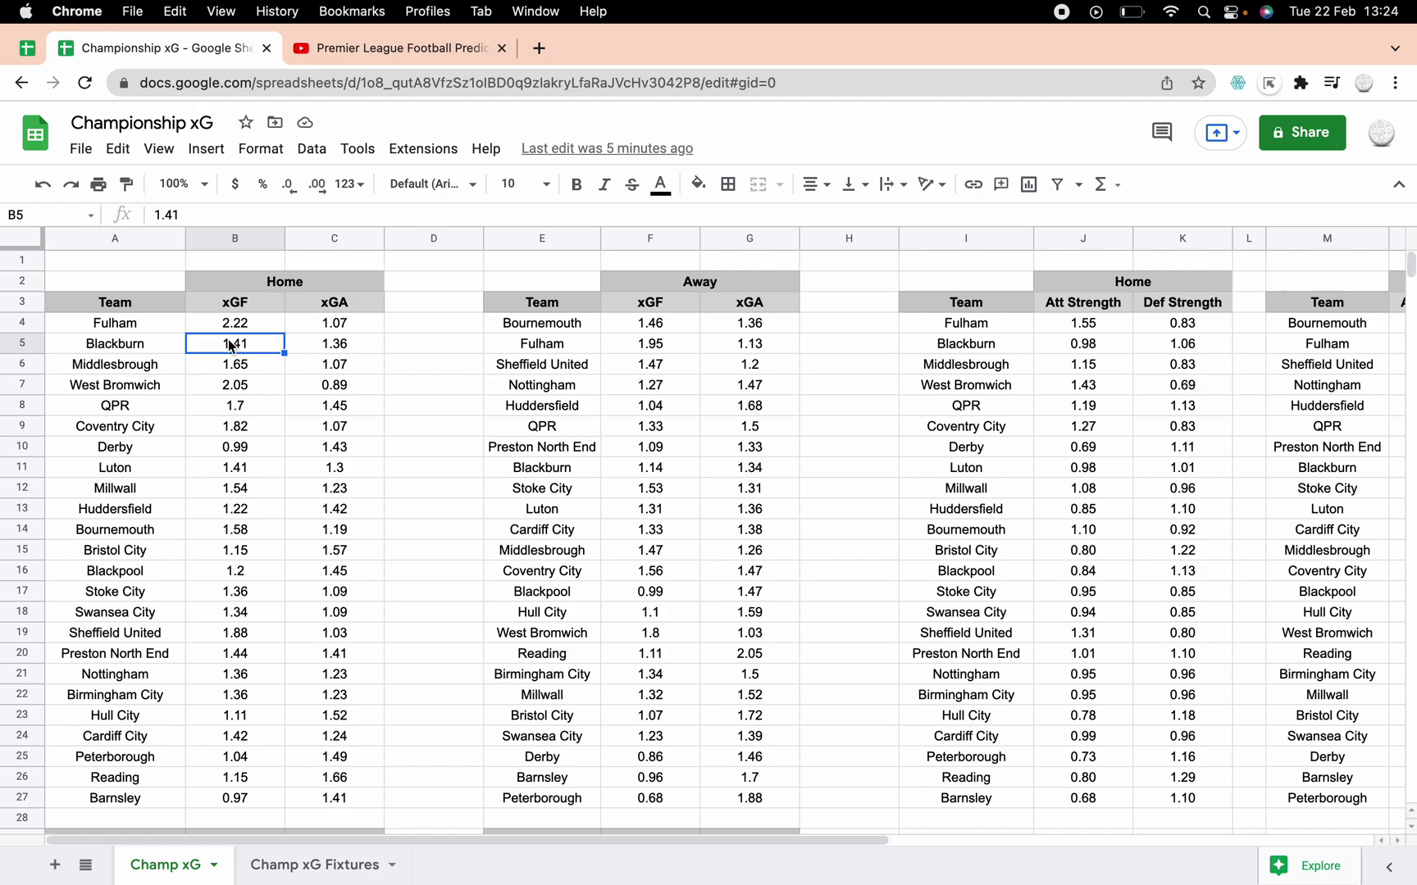
left_click(235, 325)
left_click(347, 325)
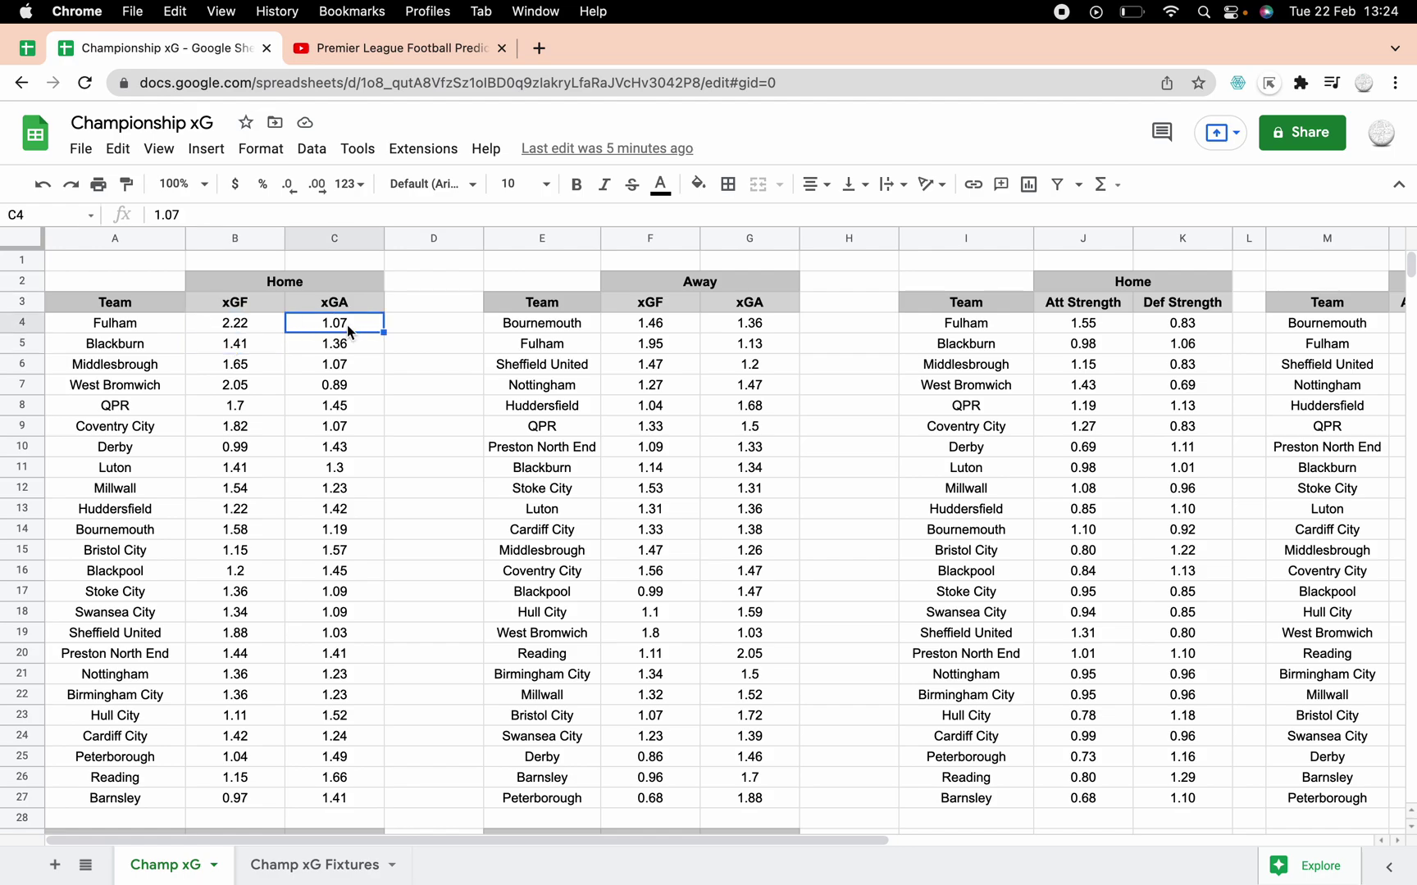
left_click(328, 879)
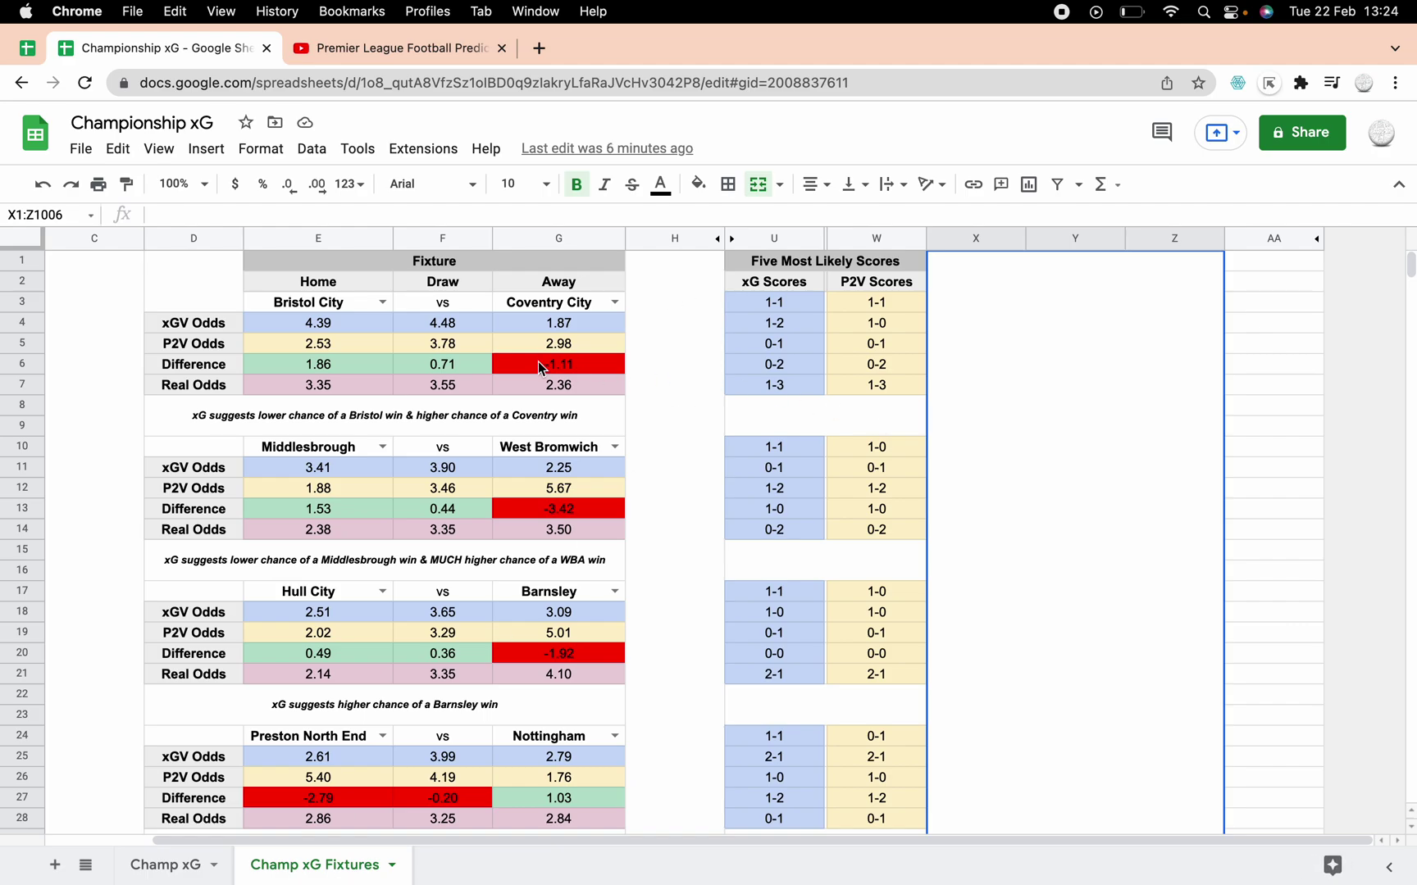
left_click(366, 324)
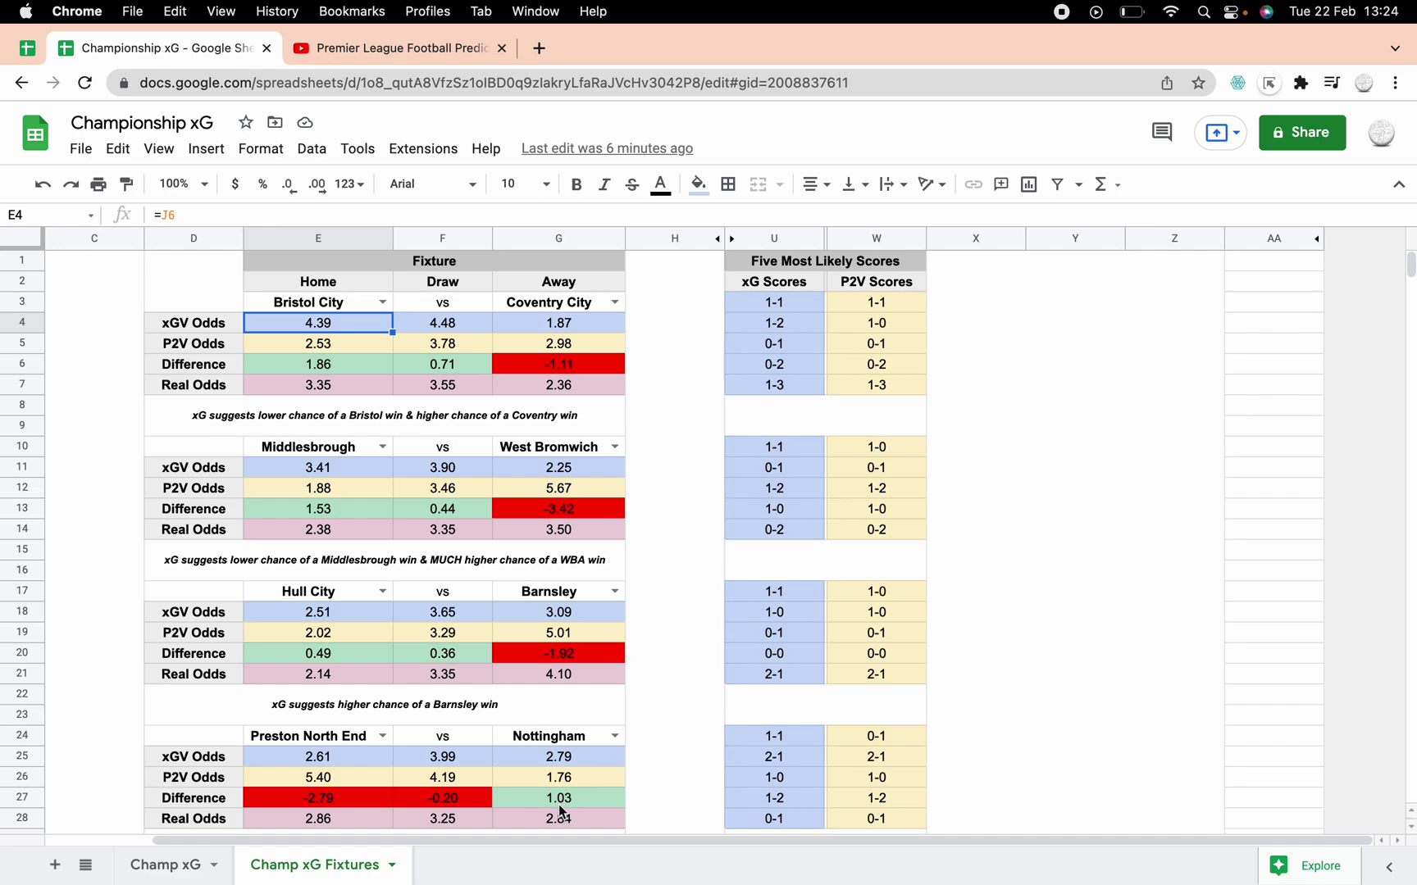
left_click_drag(535, 841, 379, 838)
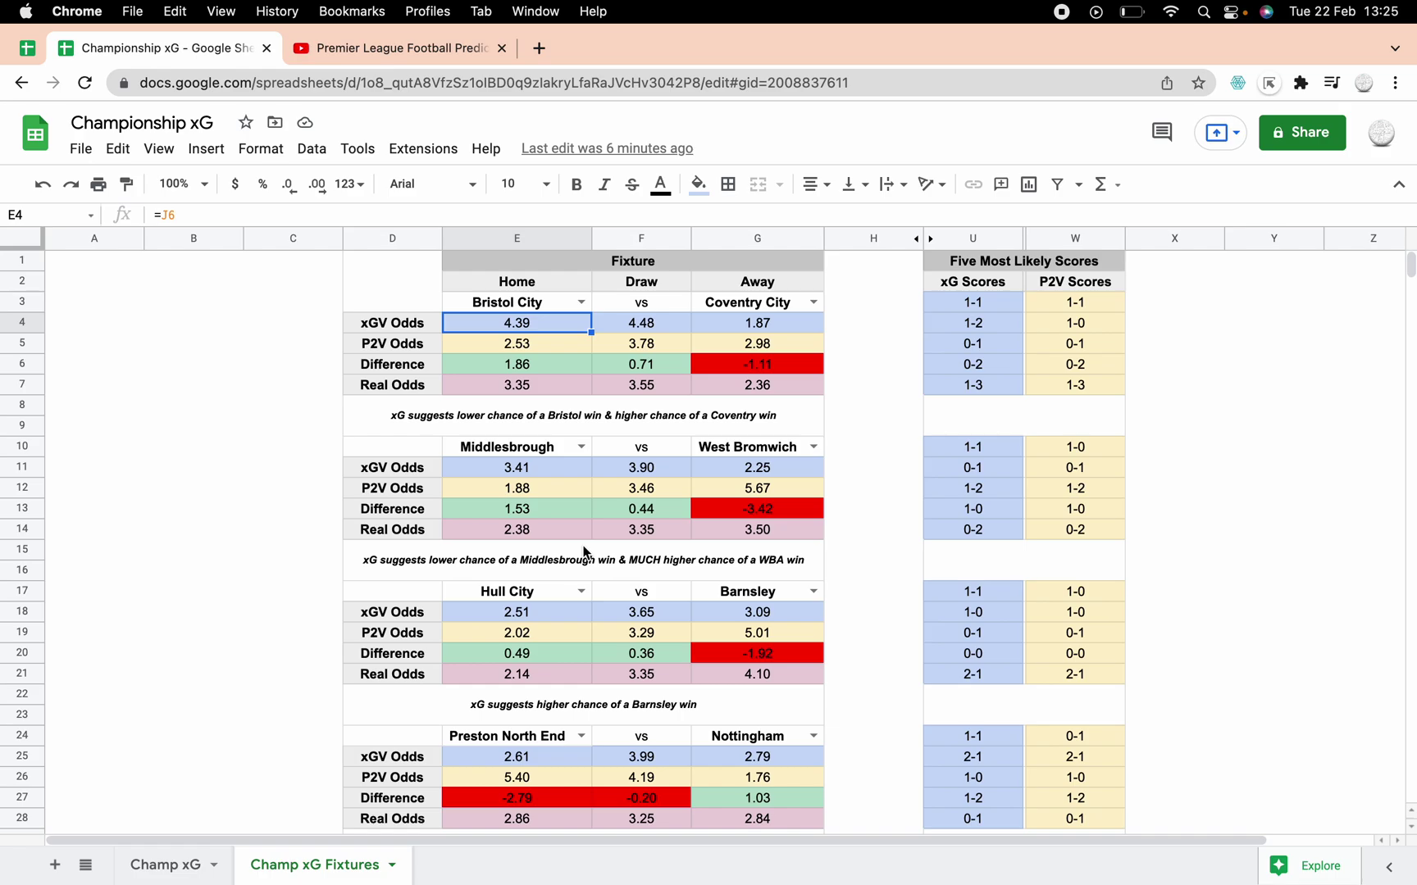
left_click(932, 239)
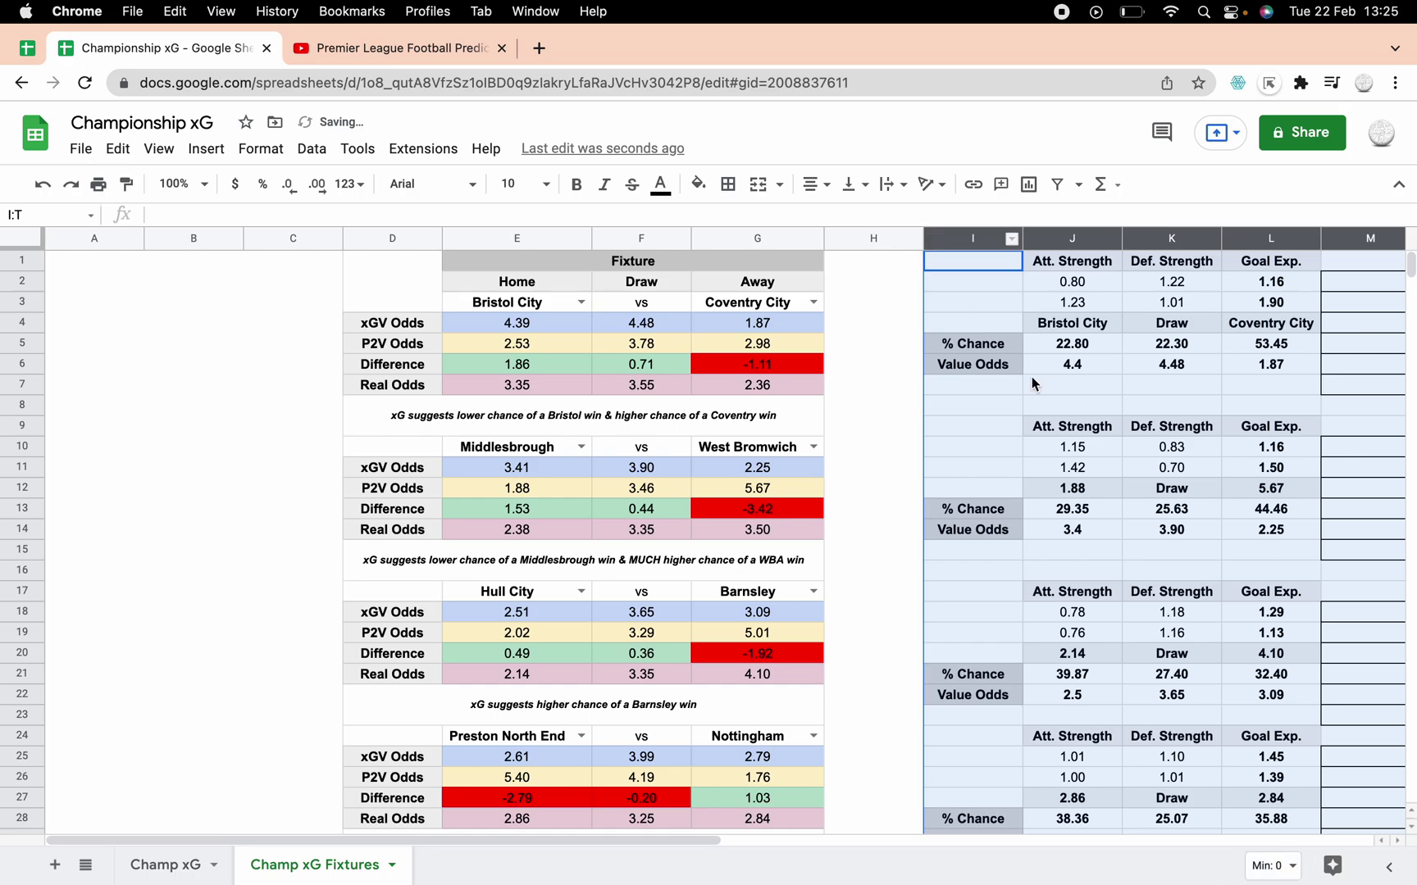
scroll(1033, 383, "right", 6)
scroll(842, 491, "right", 4)
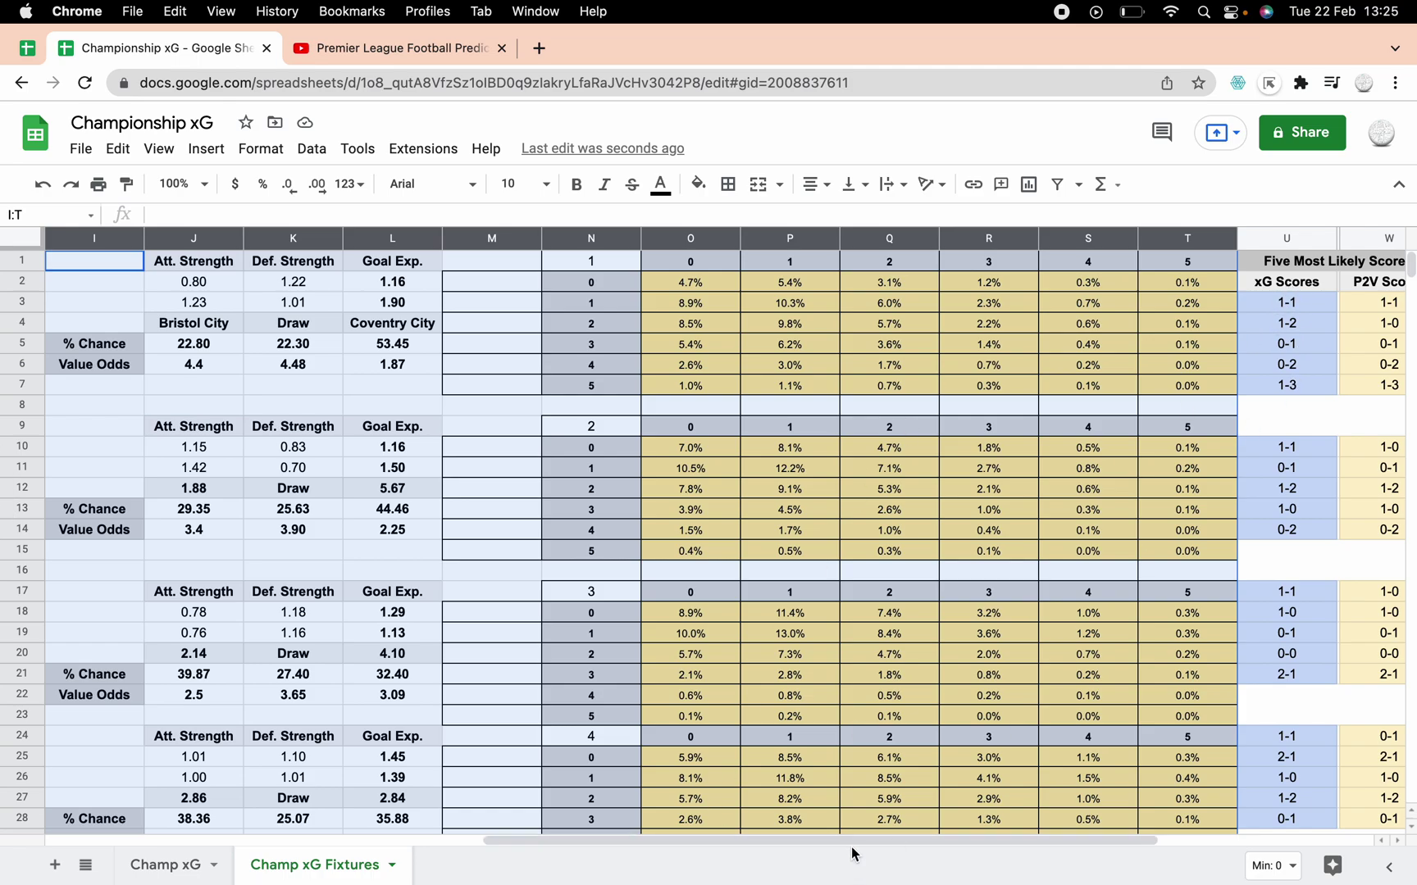
left_click_drag(848, 844, 727, 848)
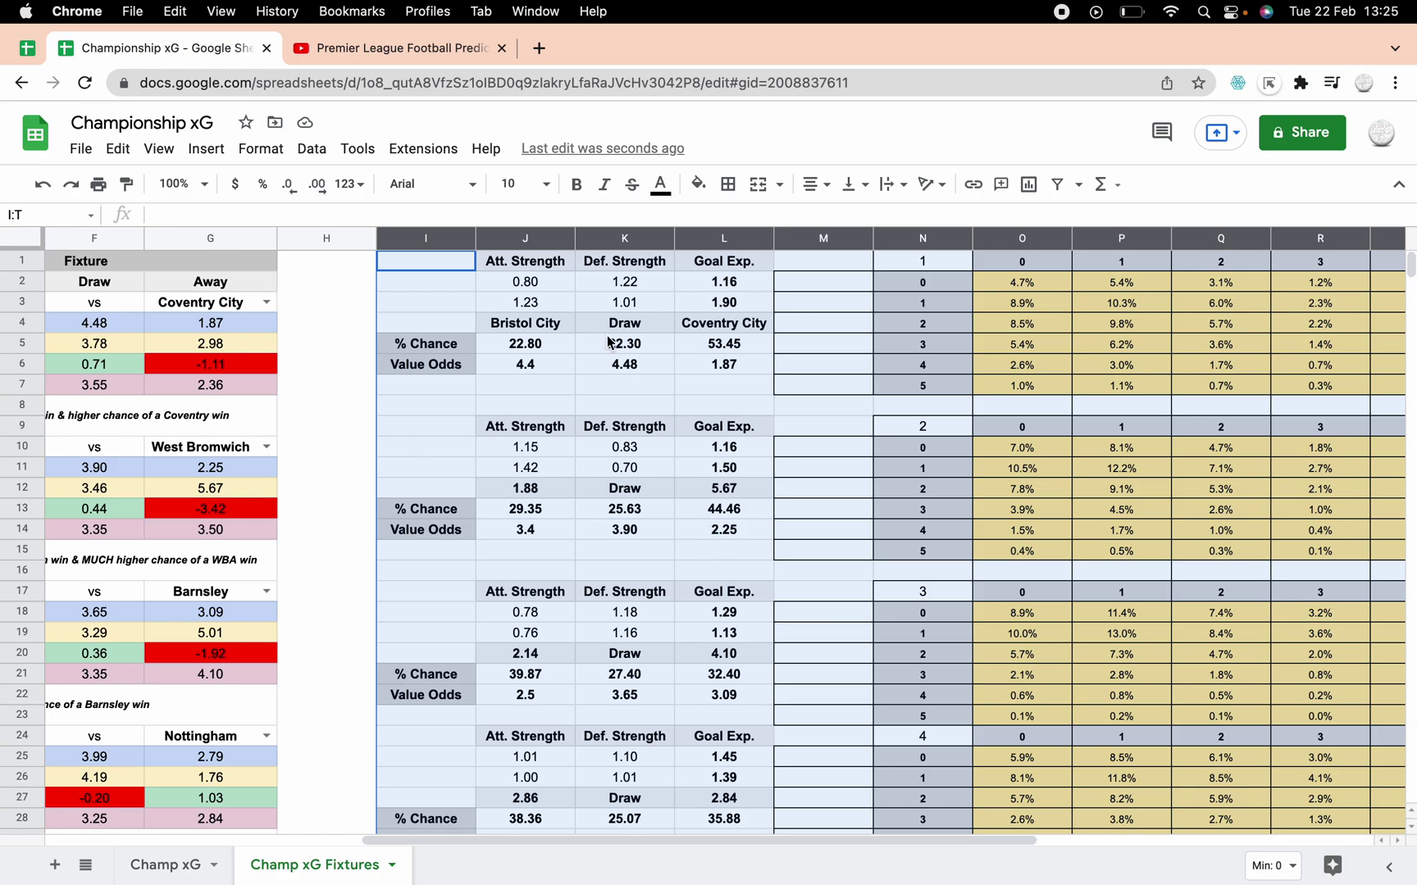
left_click(554, 285)
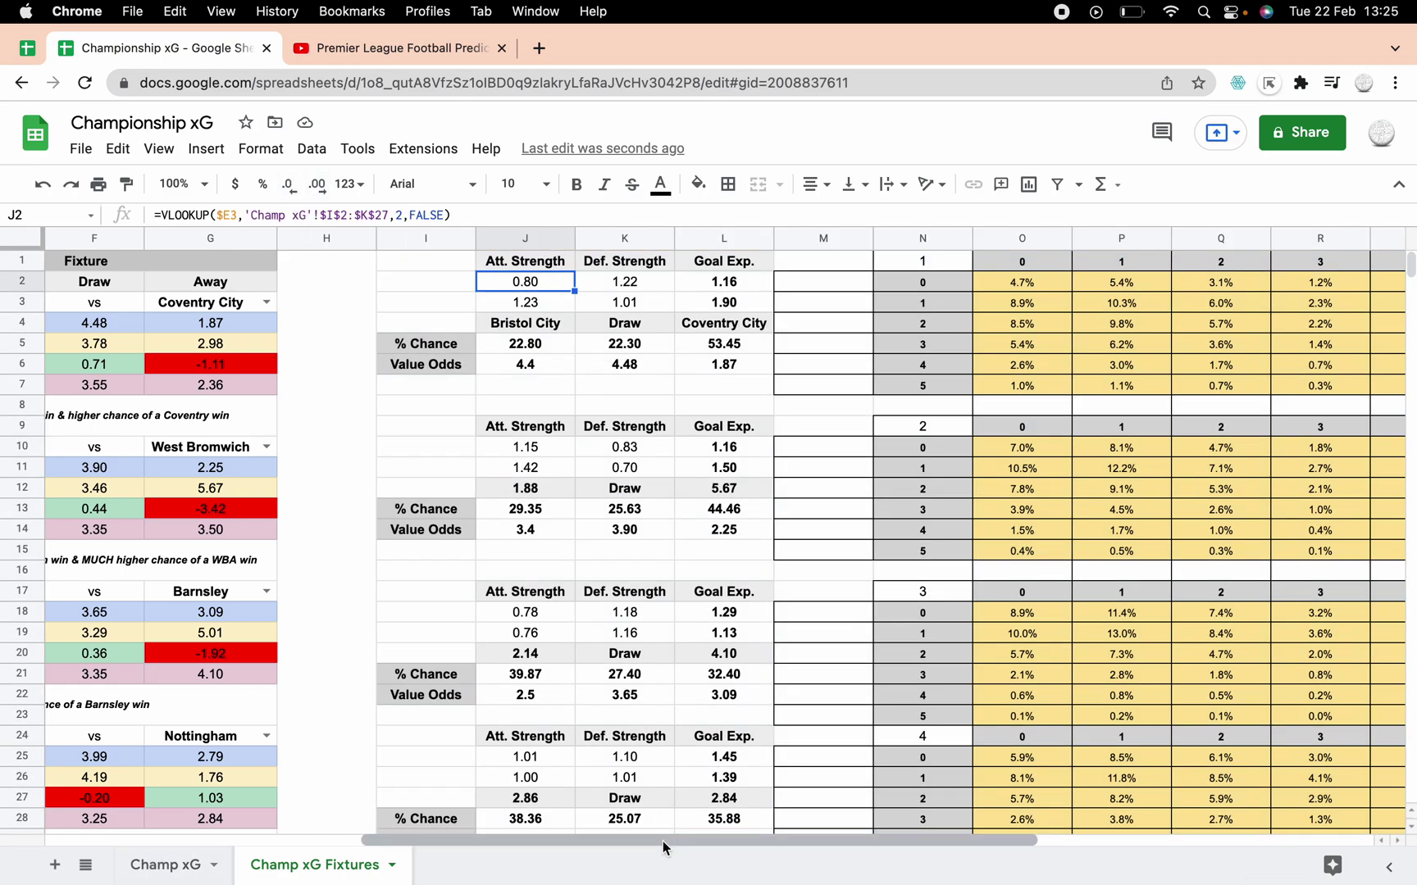
left_click_drag(662, 848, 544, 844)
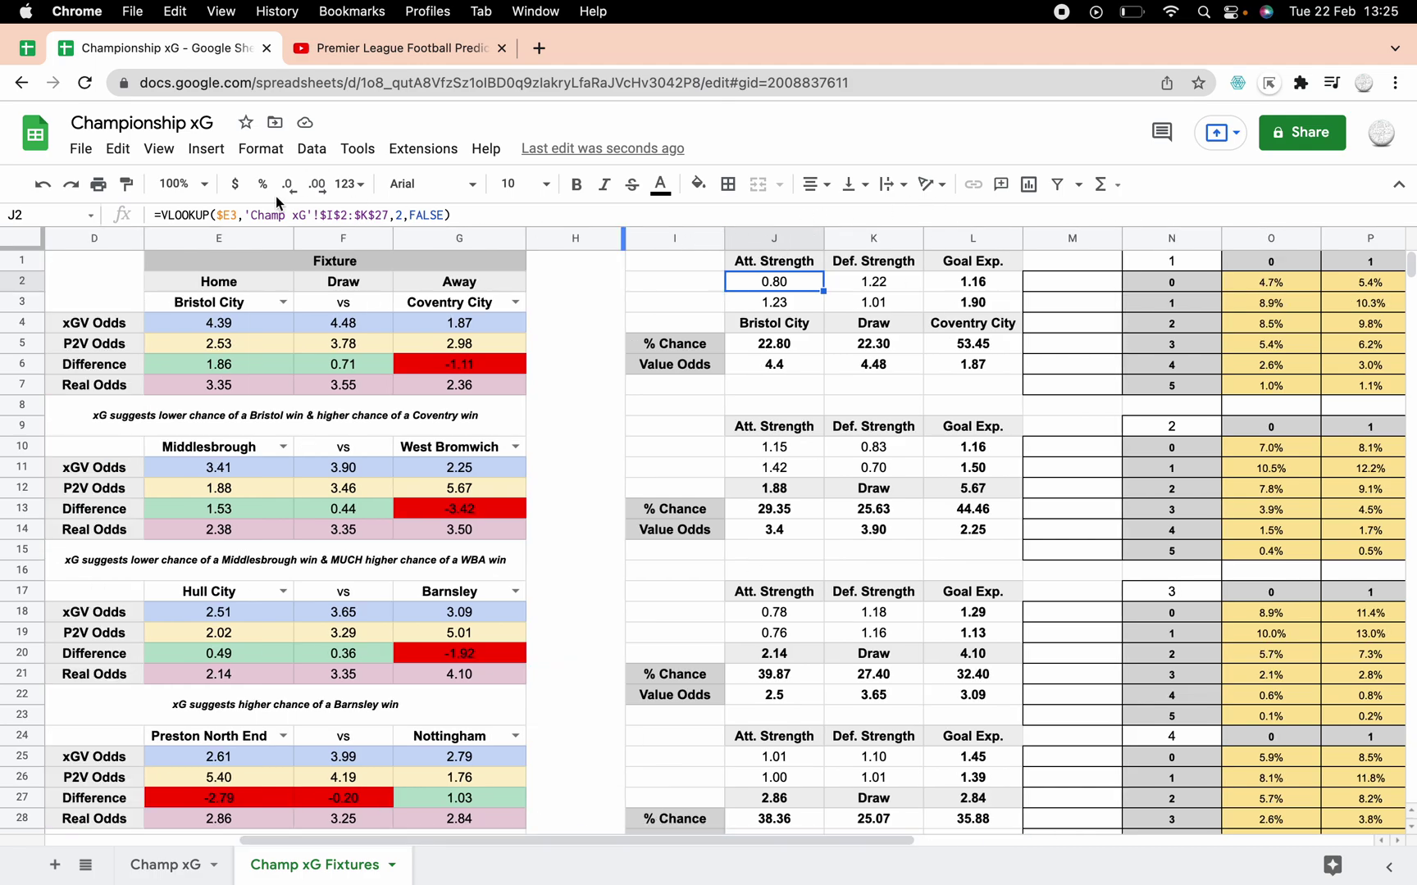
left_click(118, 149)
left_click(131, 181)
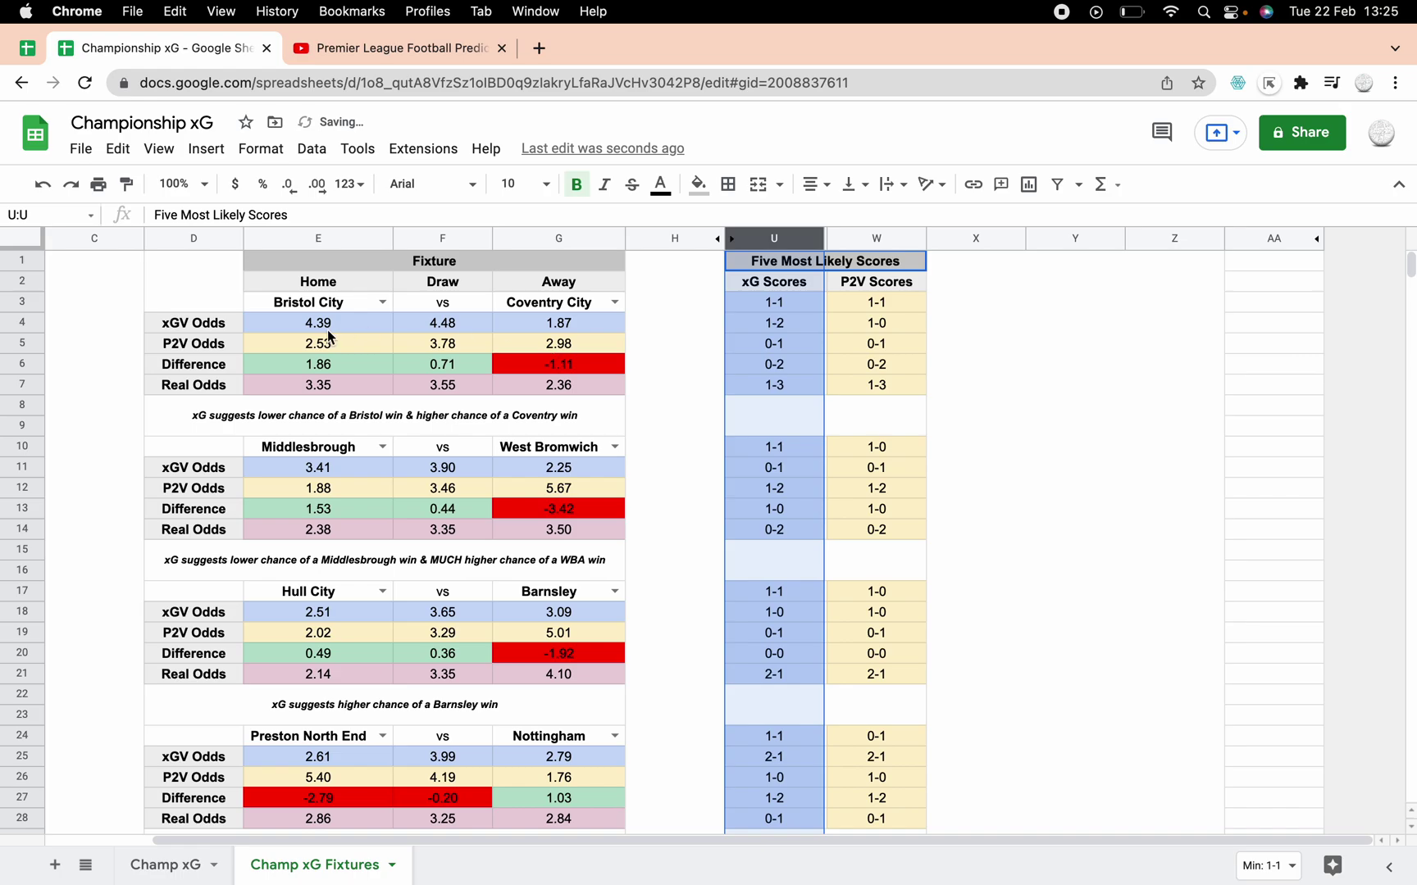
left_click(285, 325)
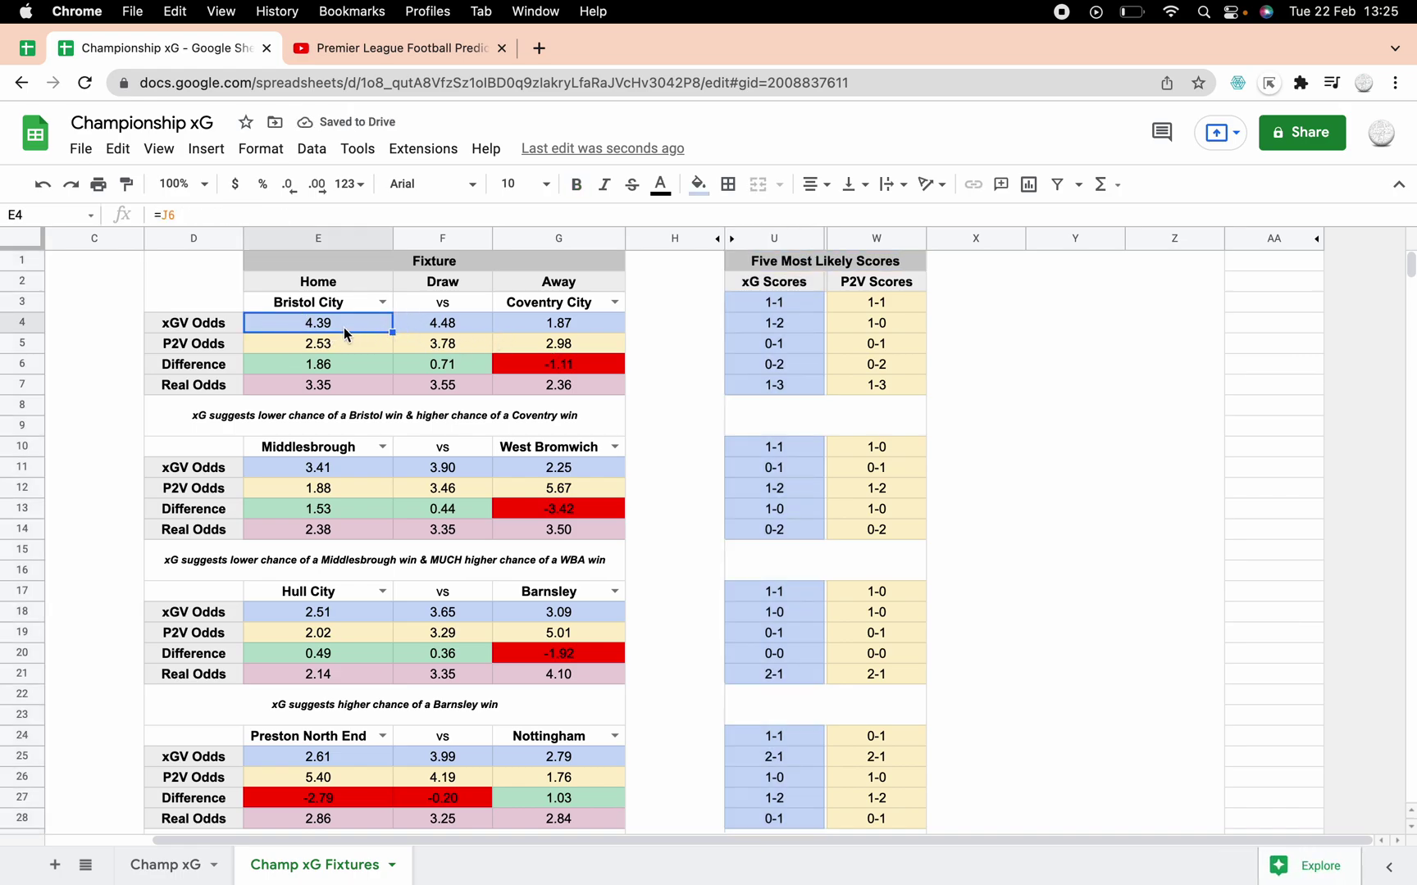
left_click(28, 48)
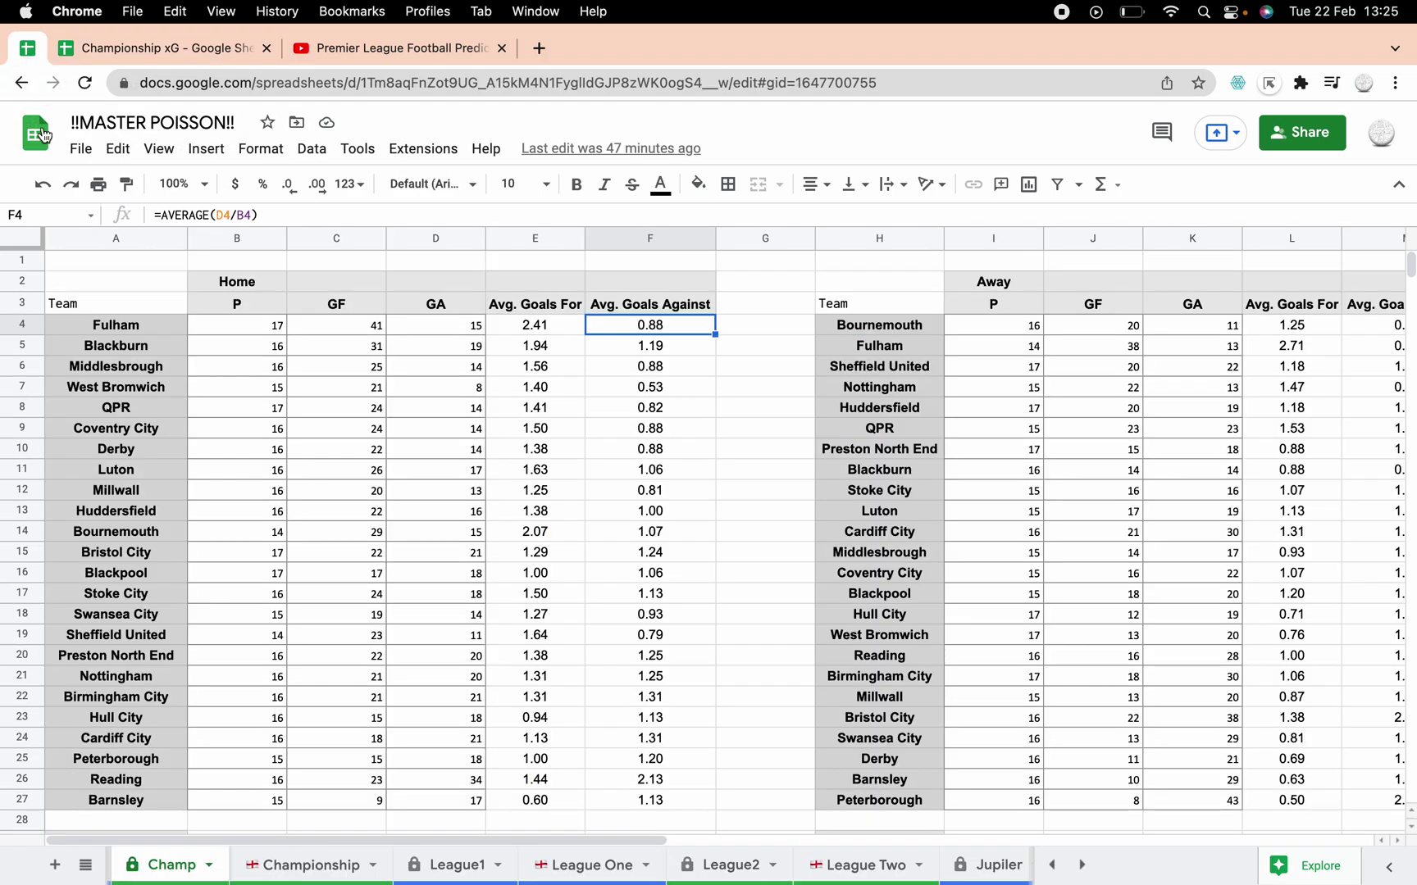
left_click(304, 865)
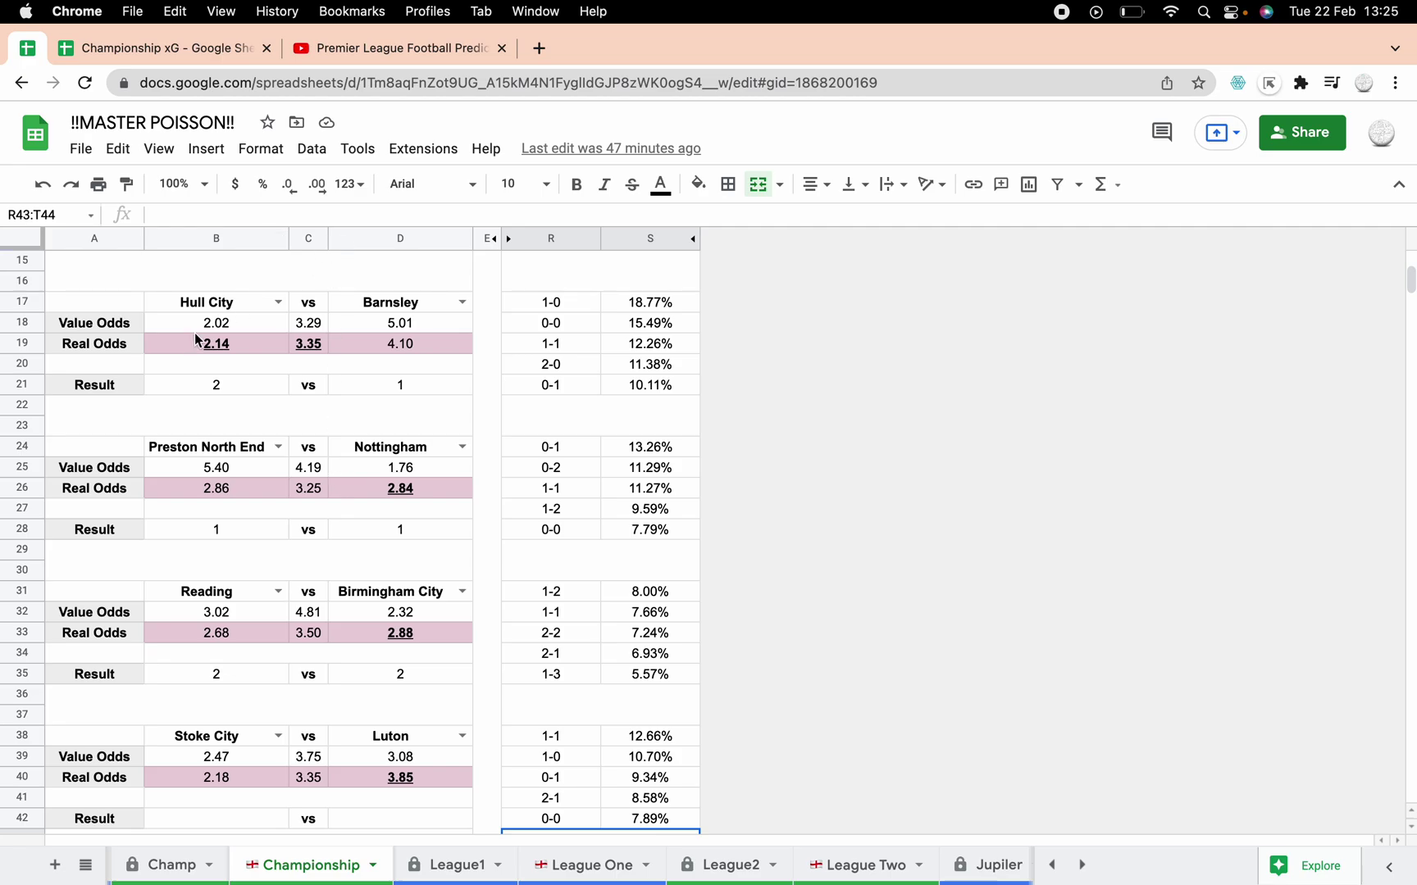
left_click(220, 327)
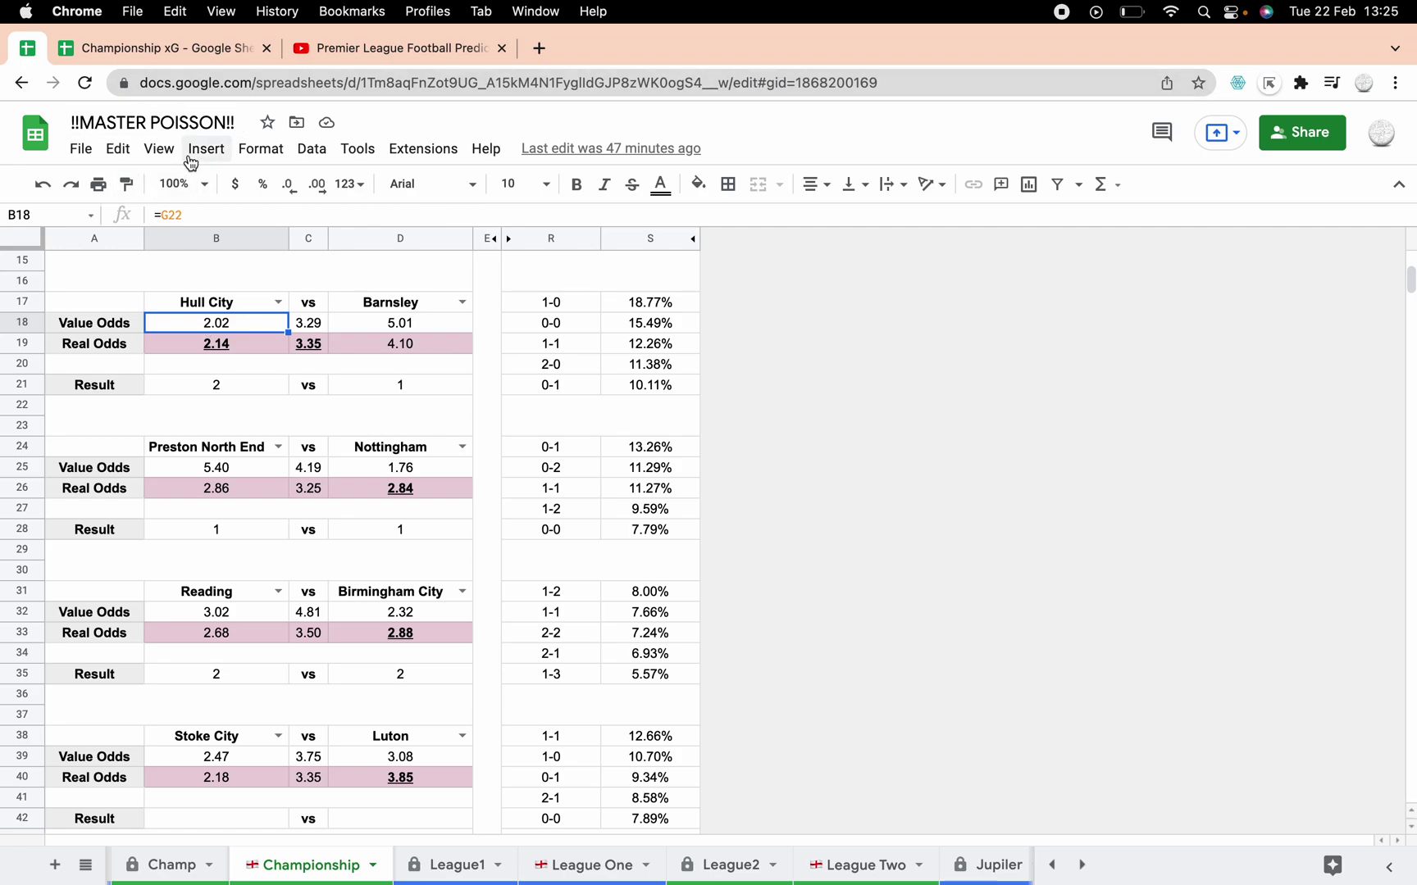
left_click(185, 48)
left_click(310, 345)
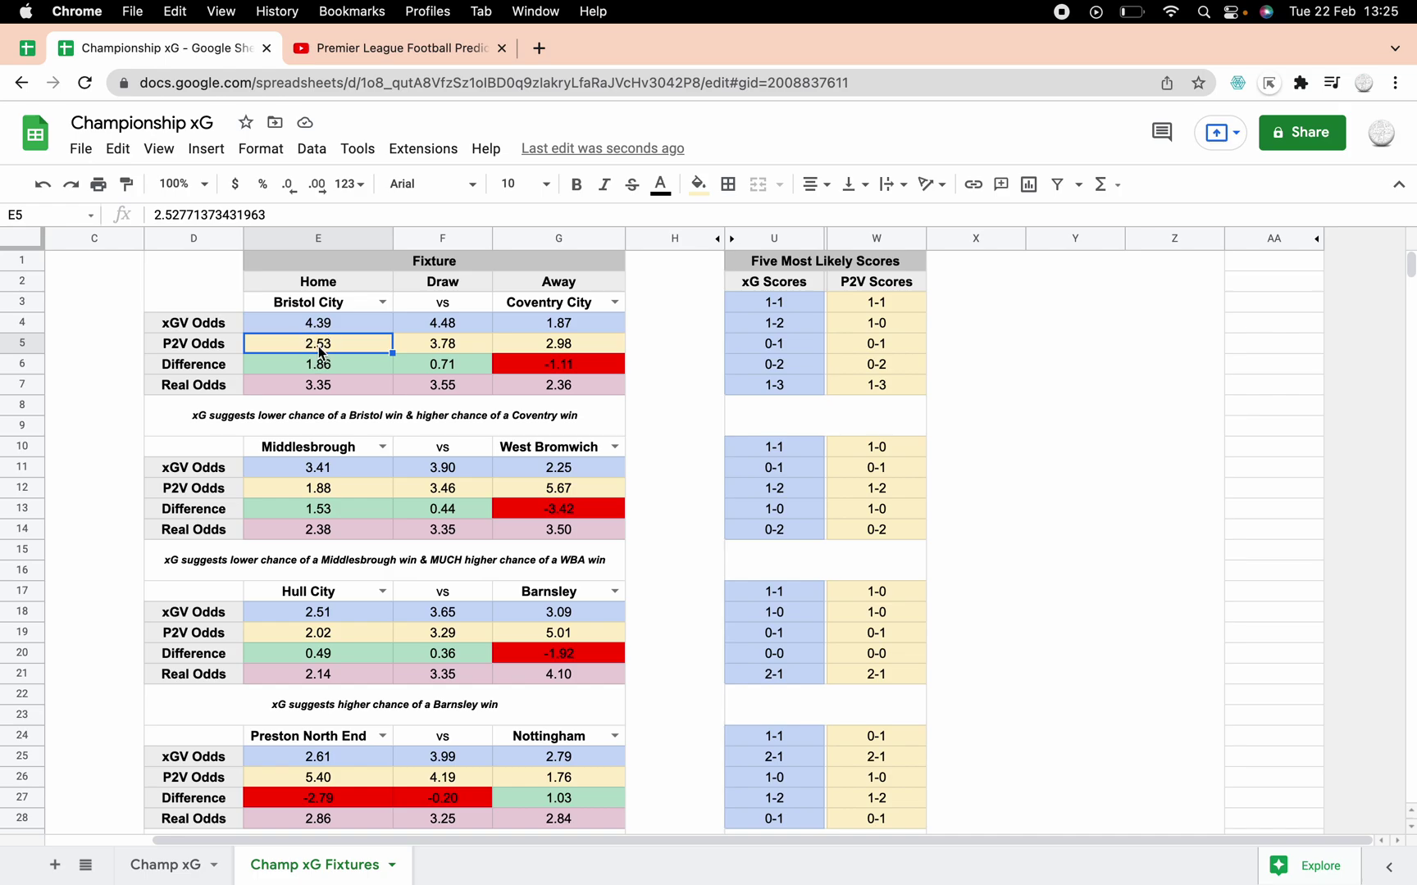
left_click(311, 369)
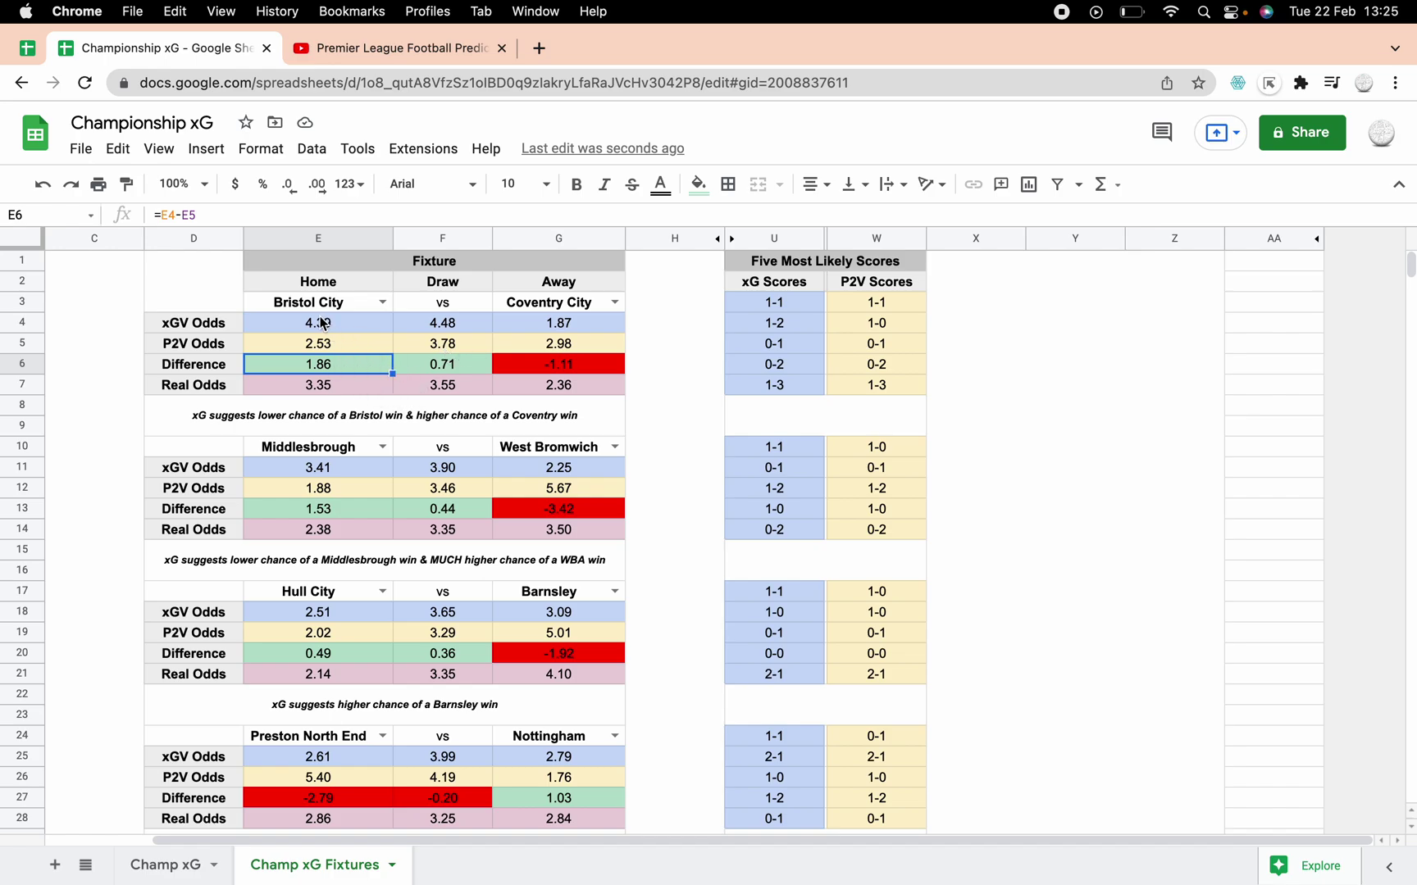
left_click_drag(318, 389, 545, 389)
left_click(594, 431)
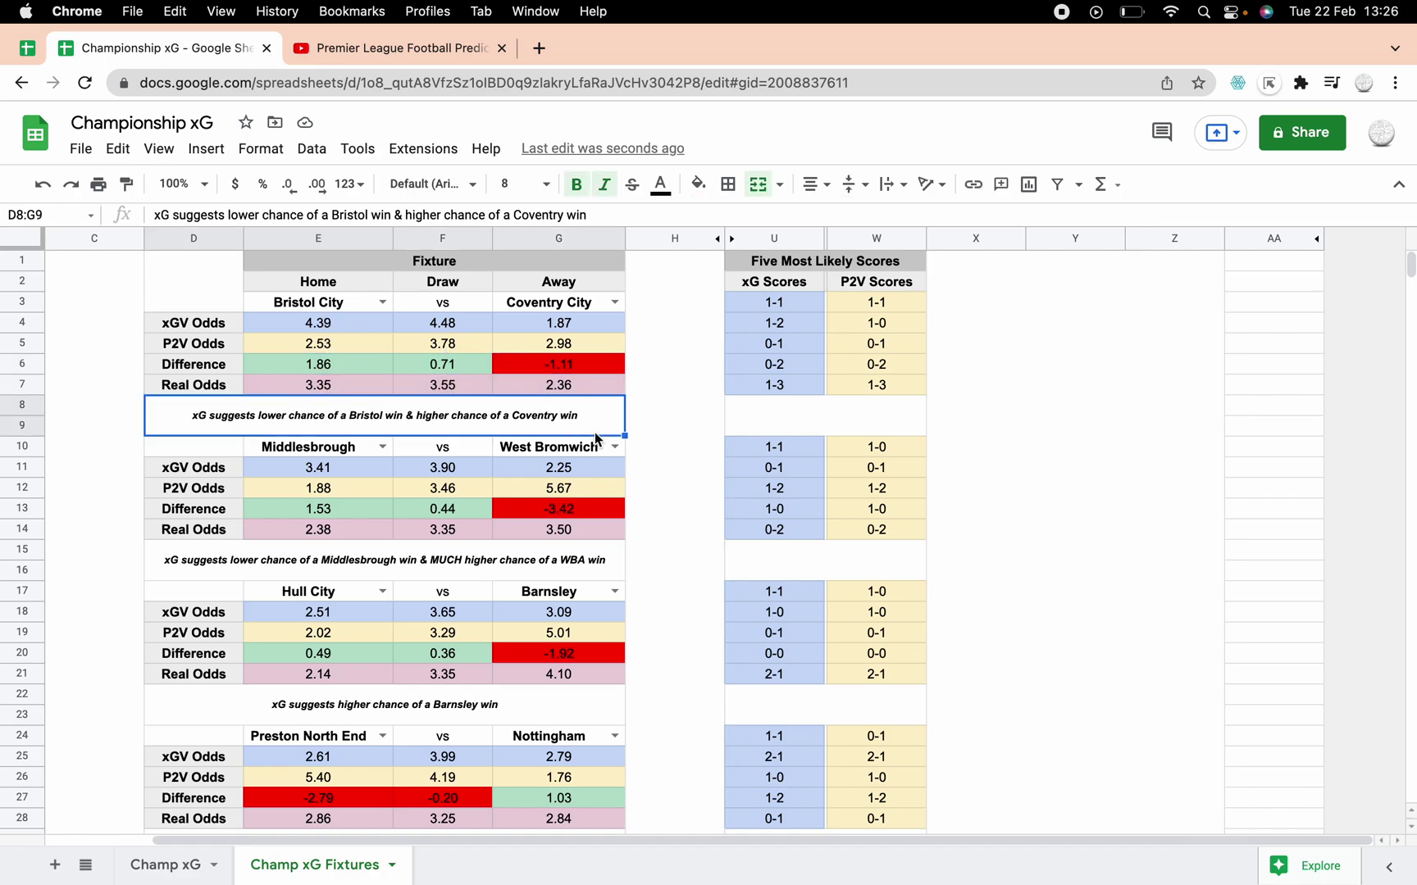
left_click(530, 372)
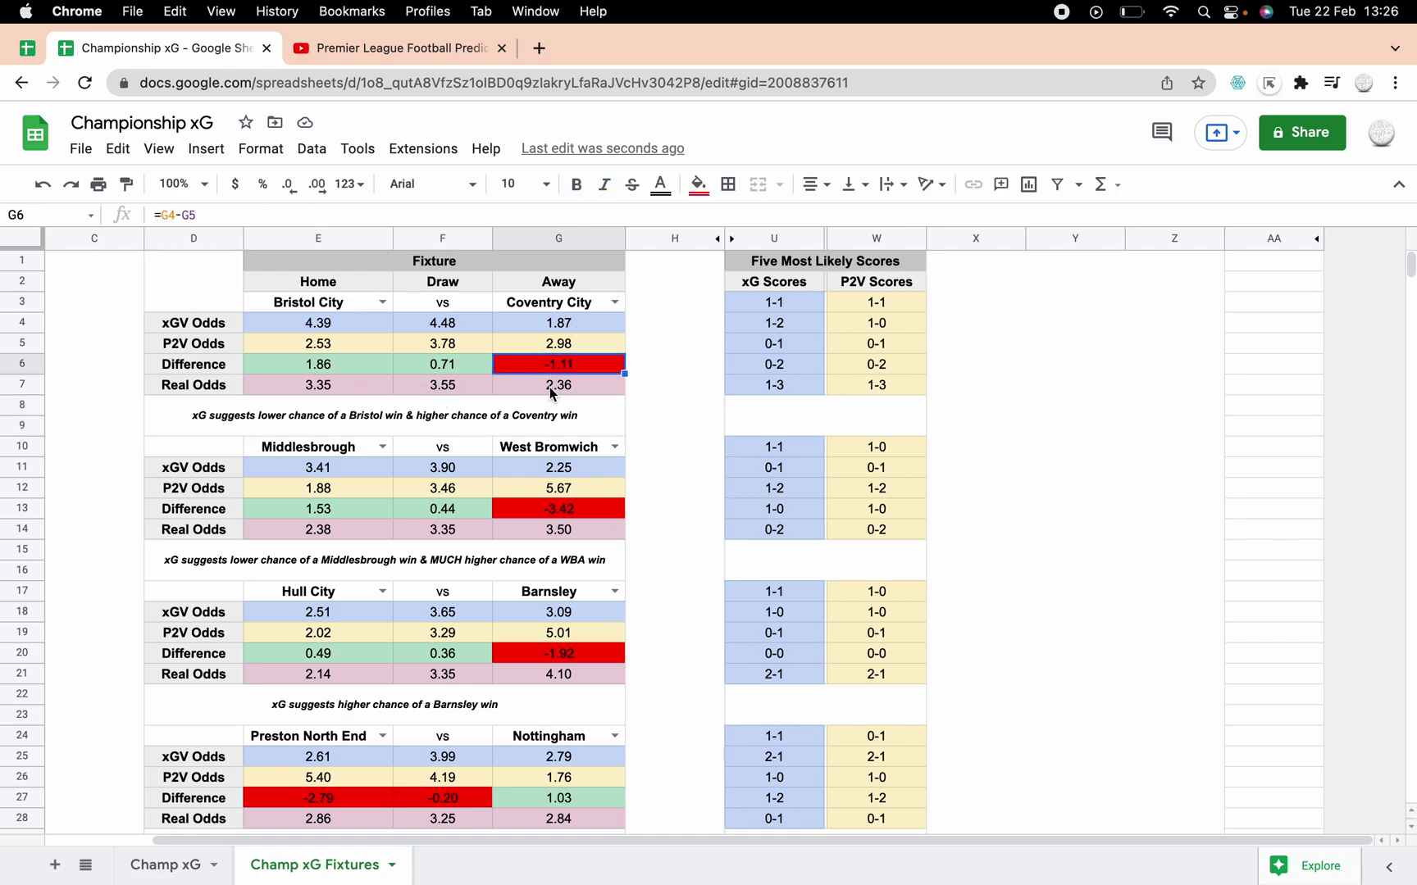
left_click(330, 324)
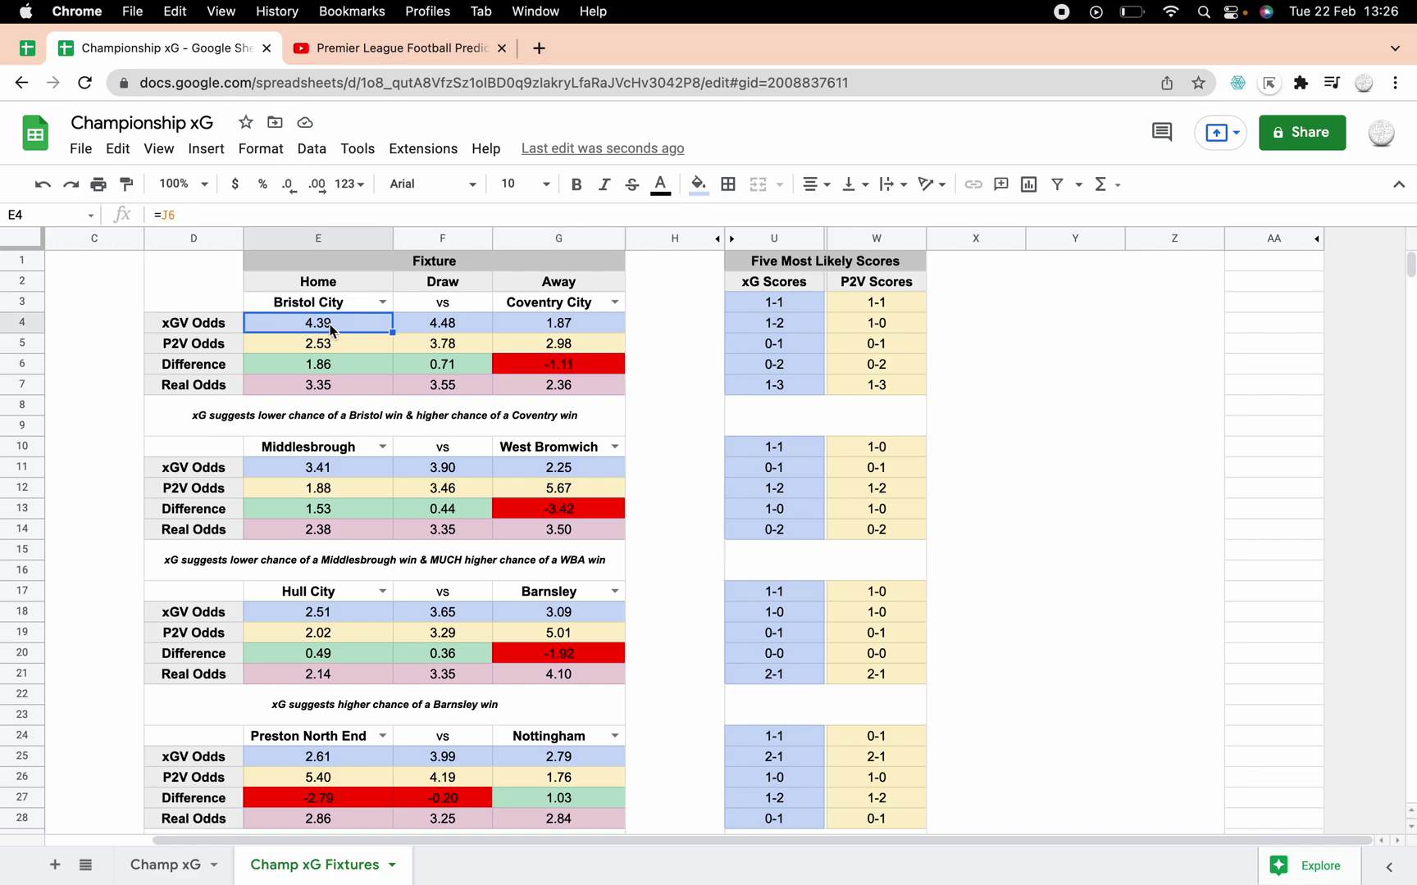
left_click(312, 346)
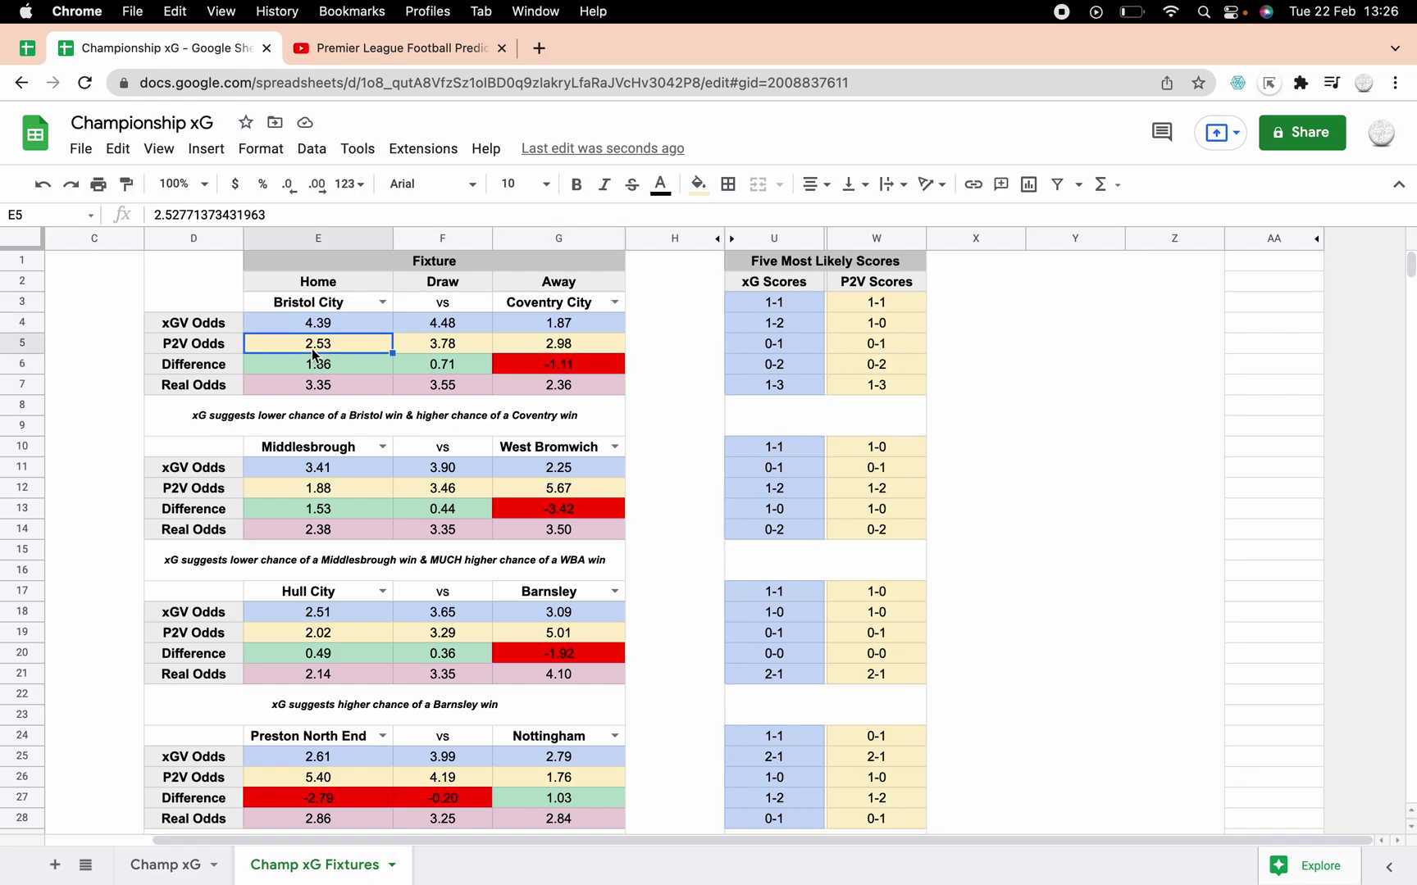
left_click(506, 385)
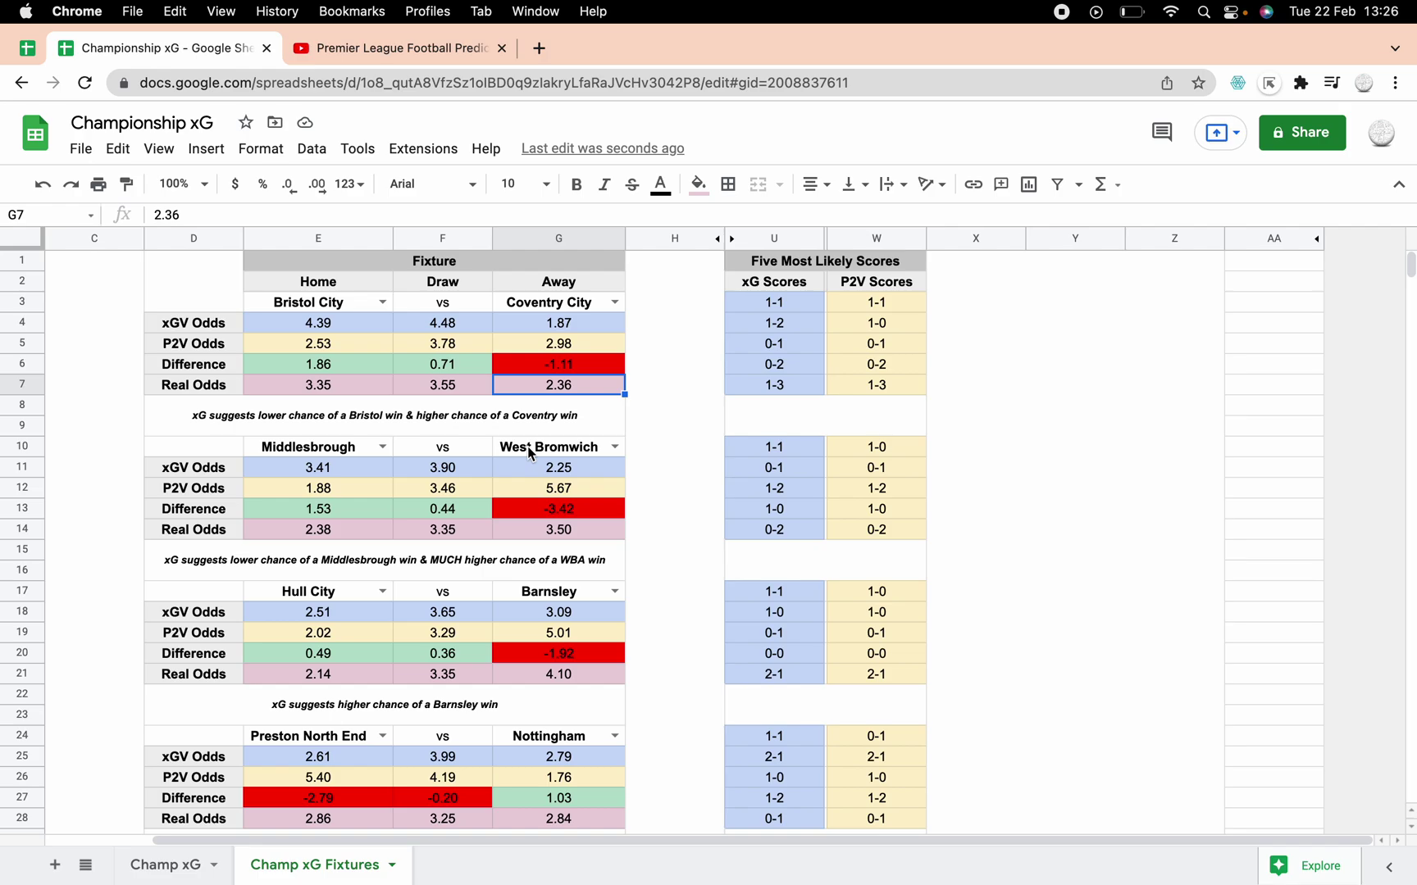
left_click(319, 328)
left_click(318, 346)
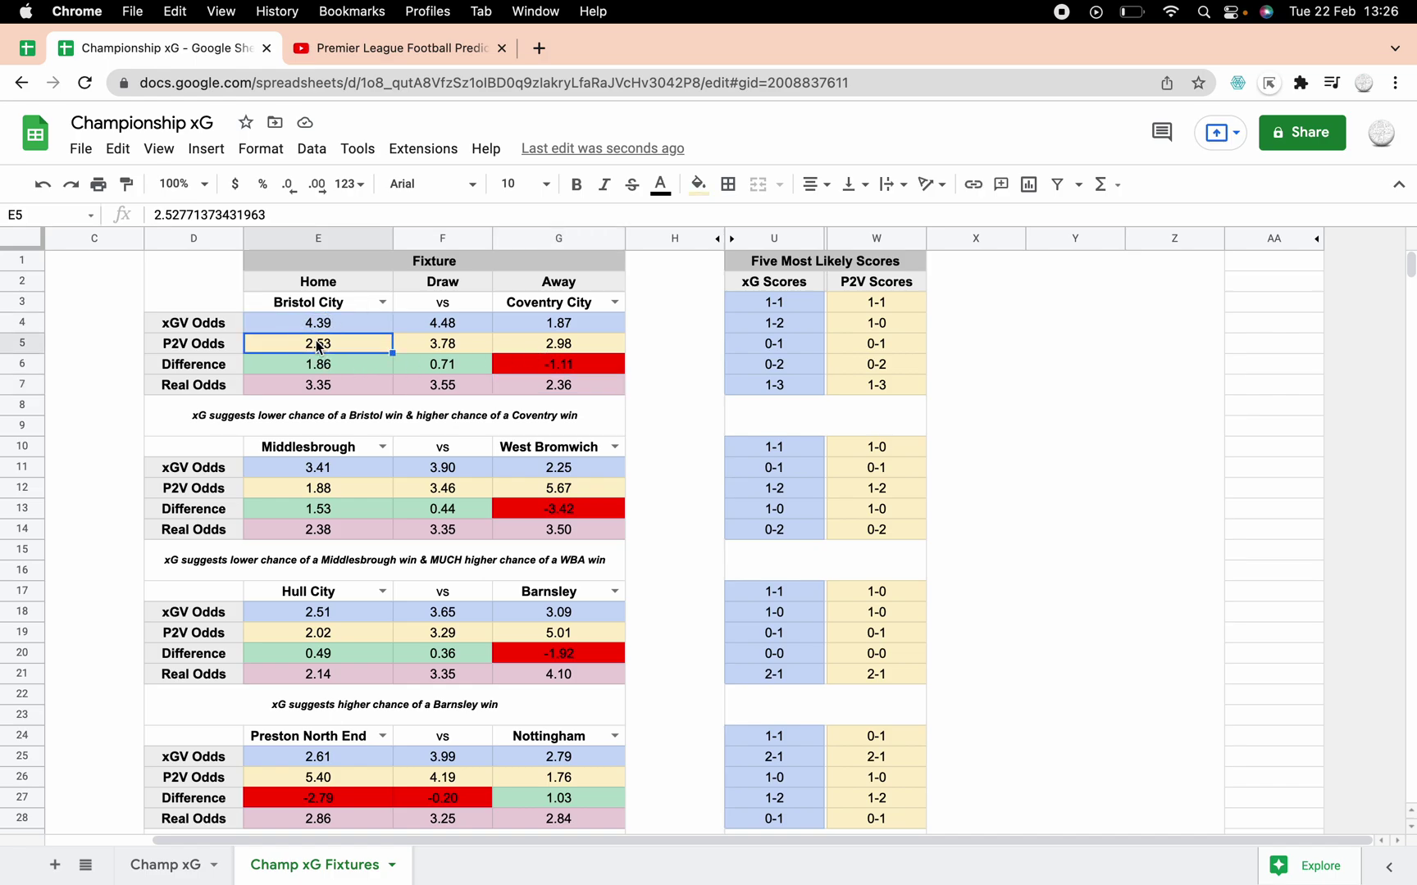
left_click(587, 393)
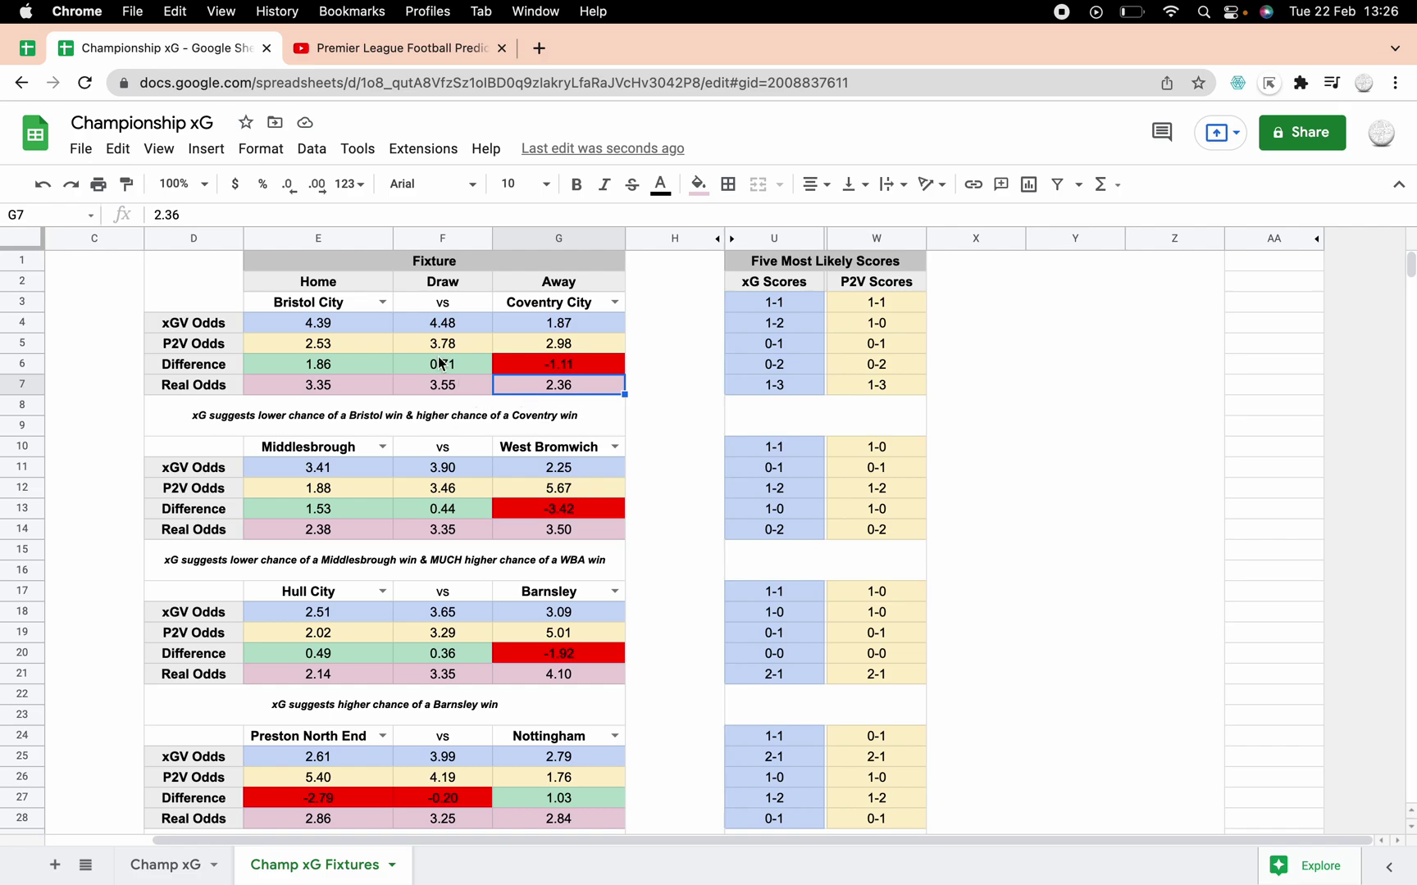
left_click(295, 323)
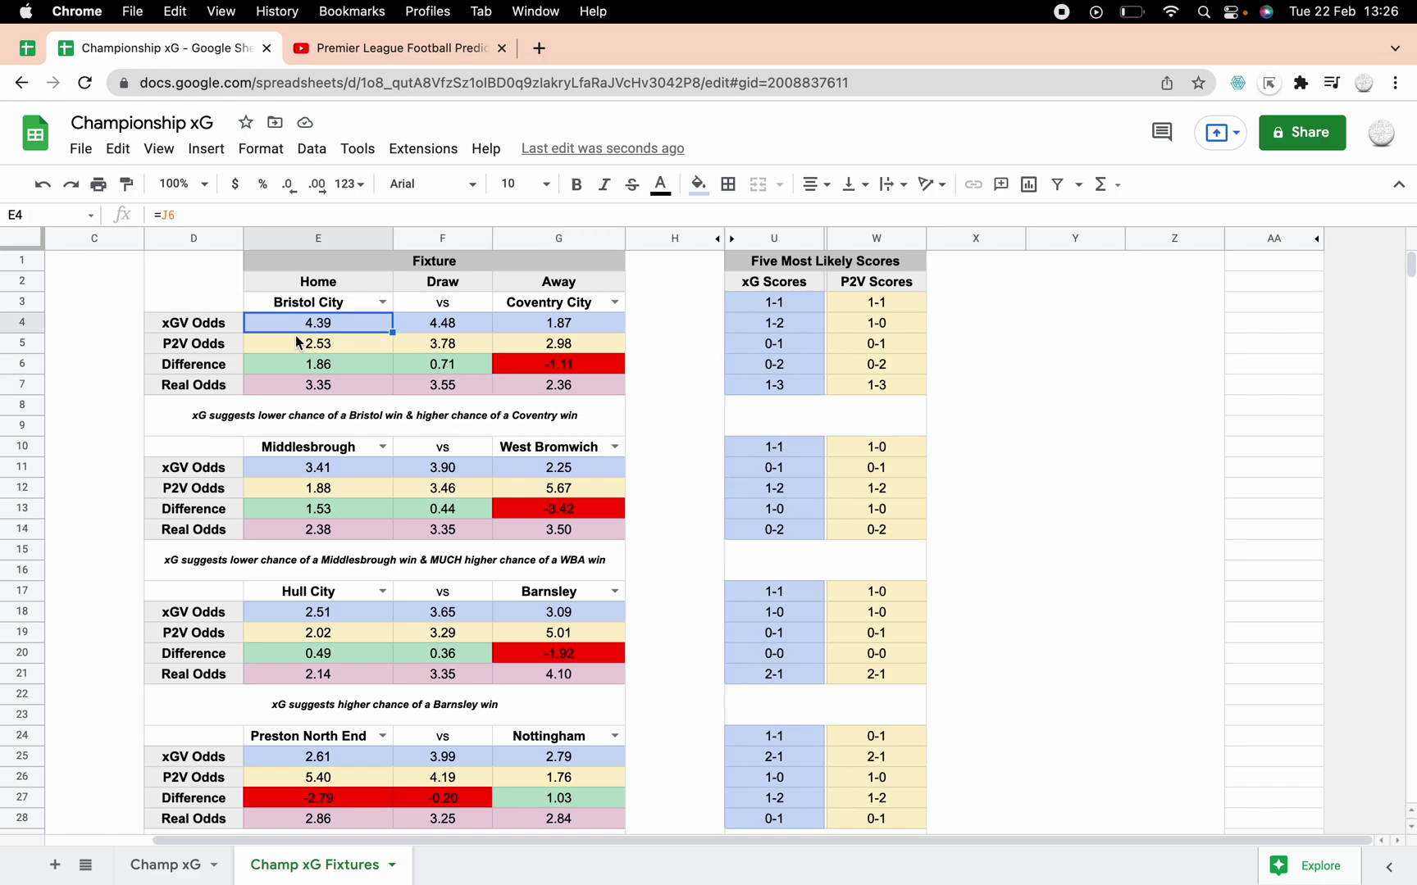
left_click(295, 337)
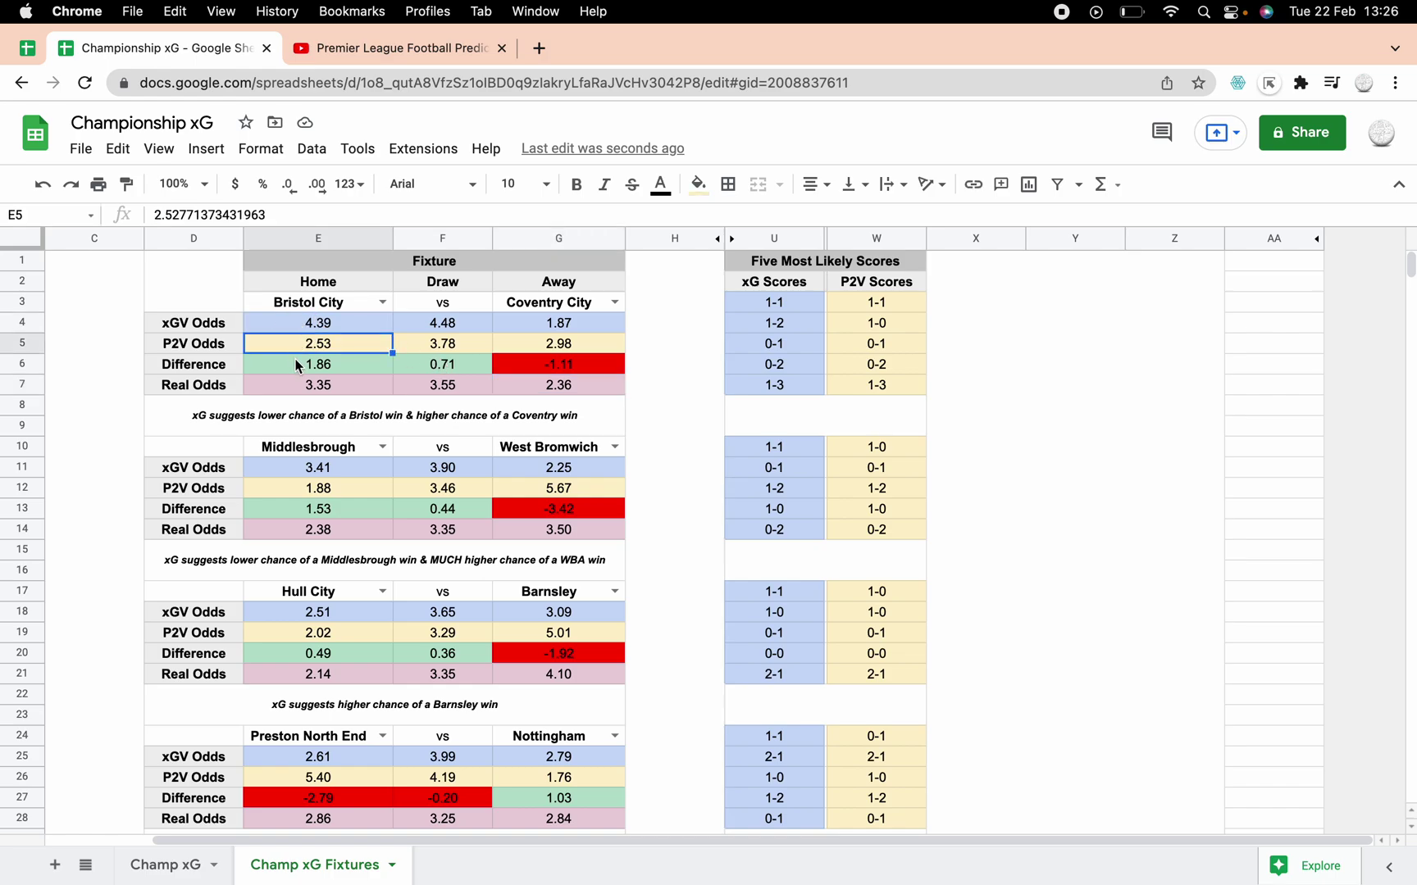
left_click_drag(285, 326, 511, 330)
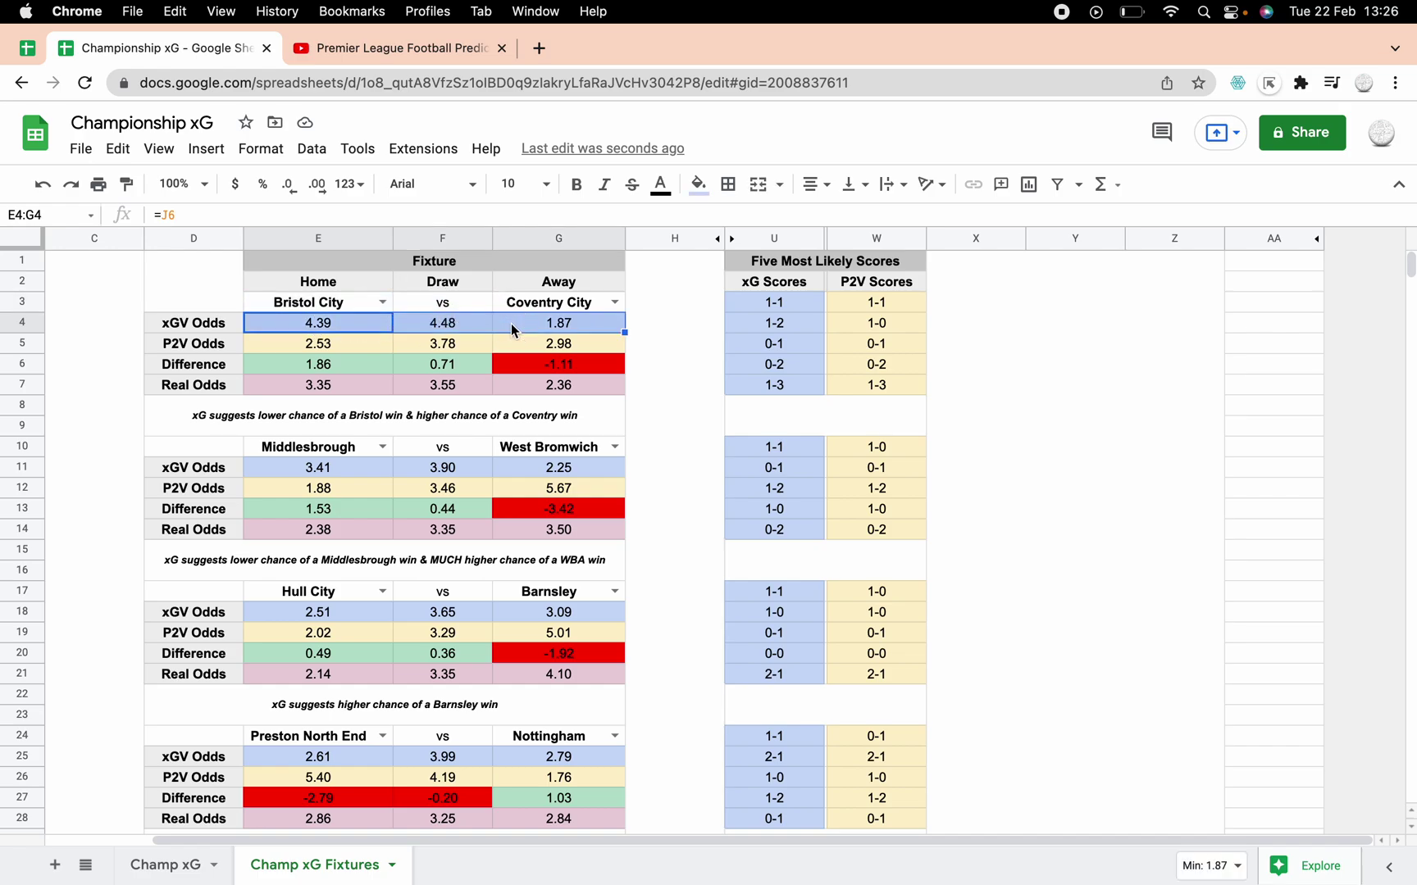
left_click_drag(796, 302, 781, 386)
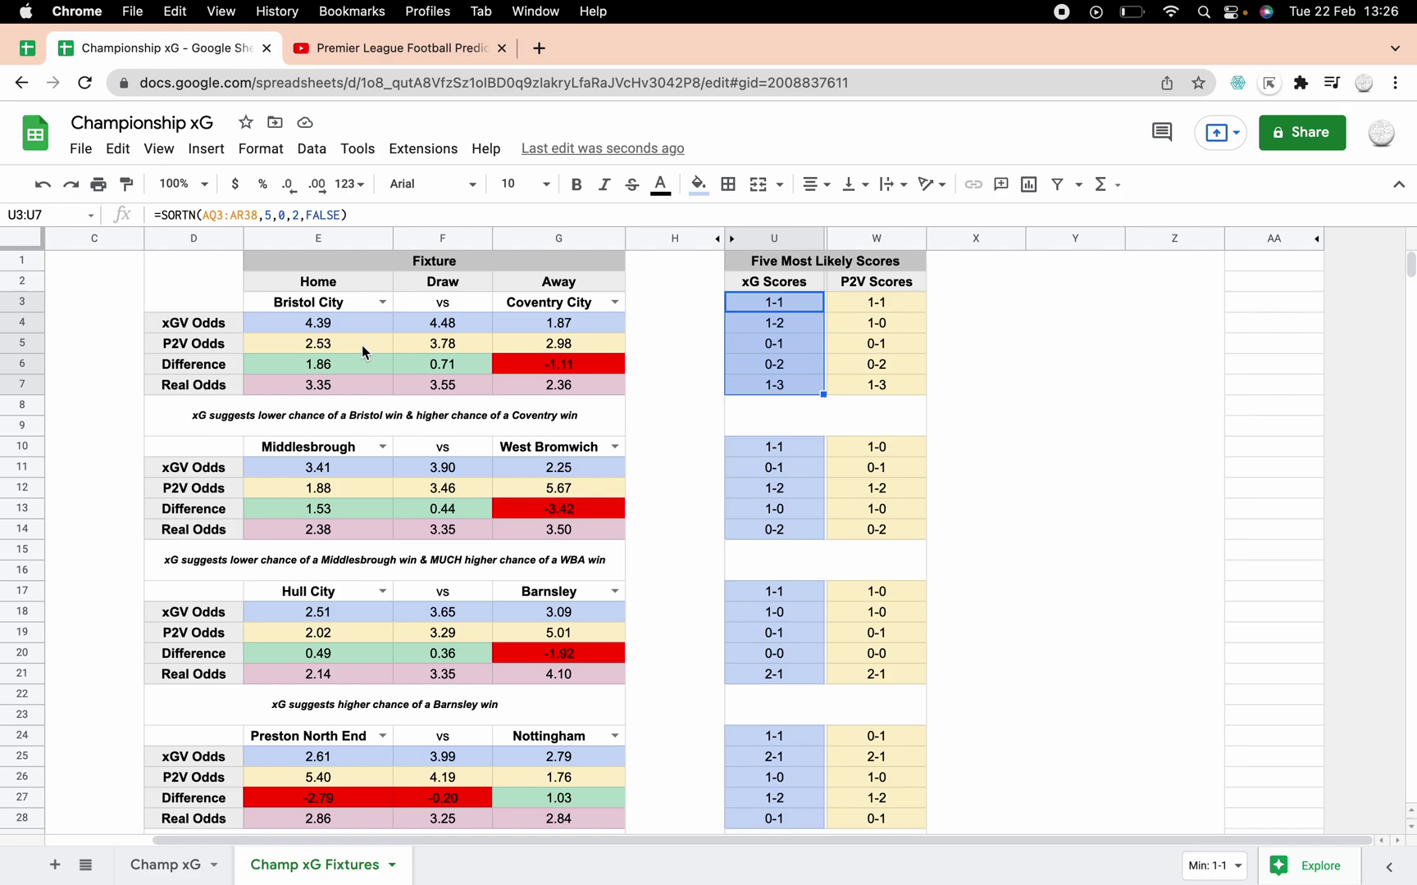
left_click_drag(316, 344, 515, 349)
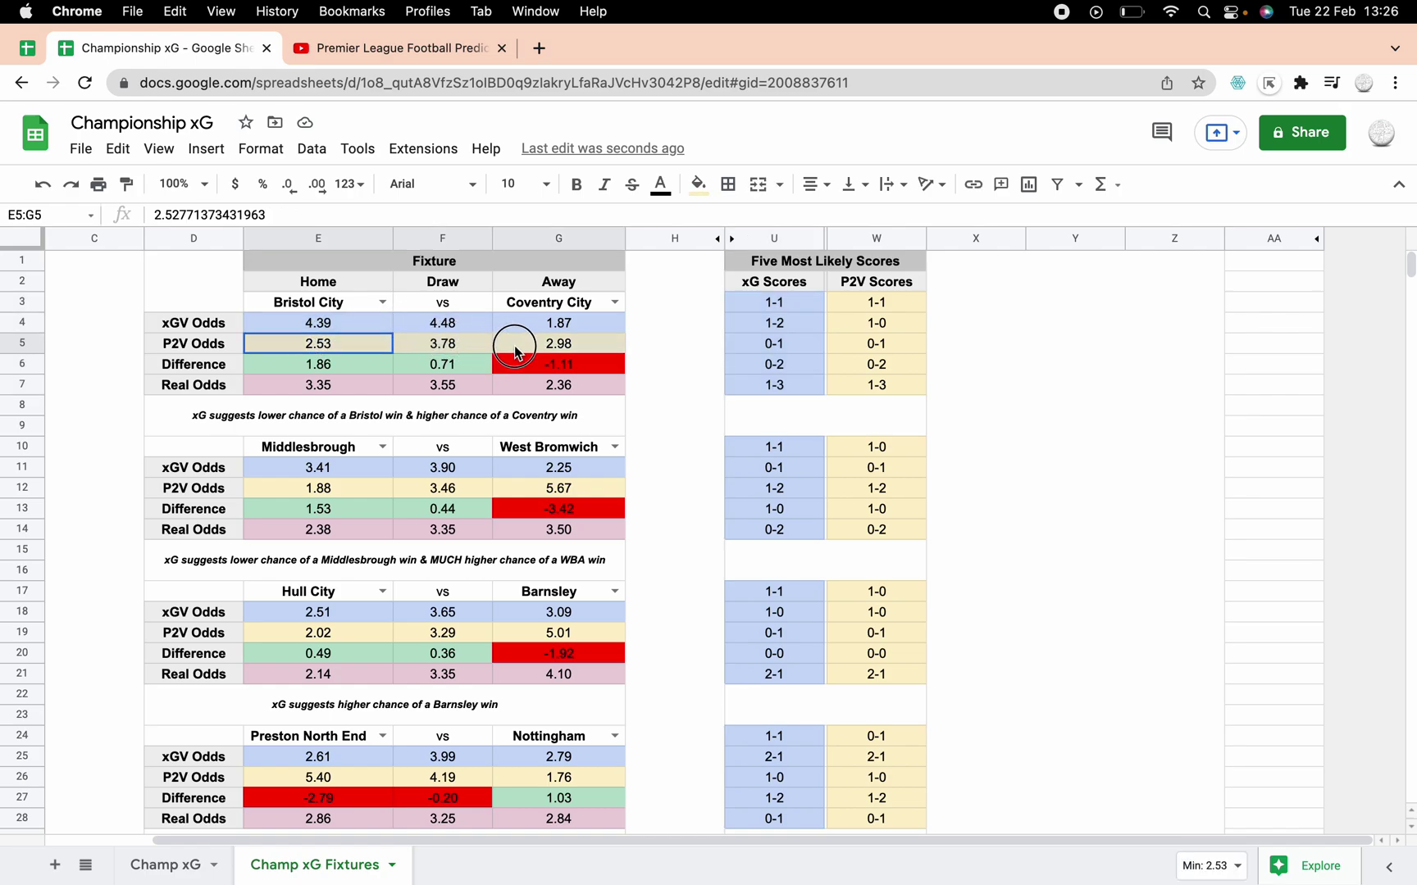
left_click_drag(876, 302, 779, 426)
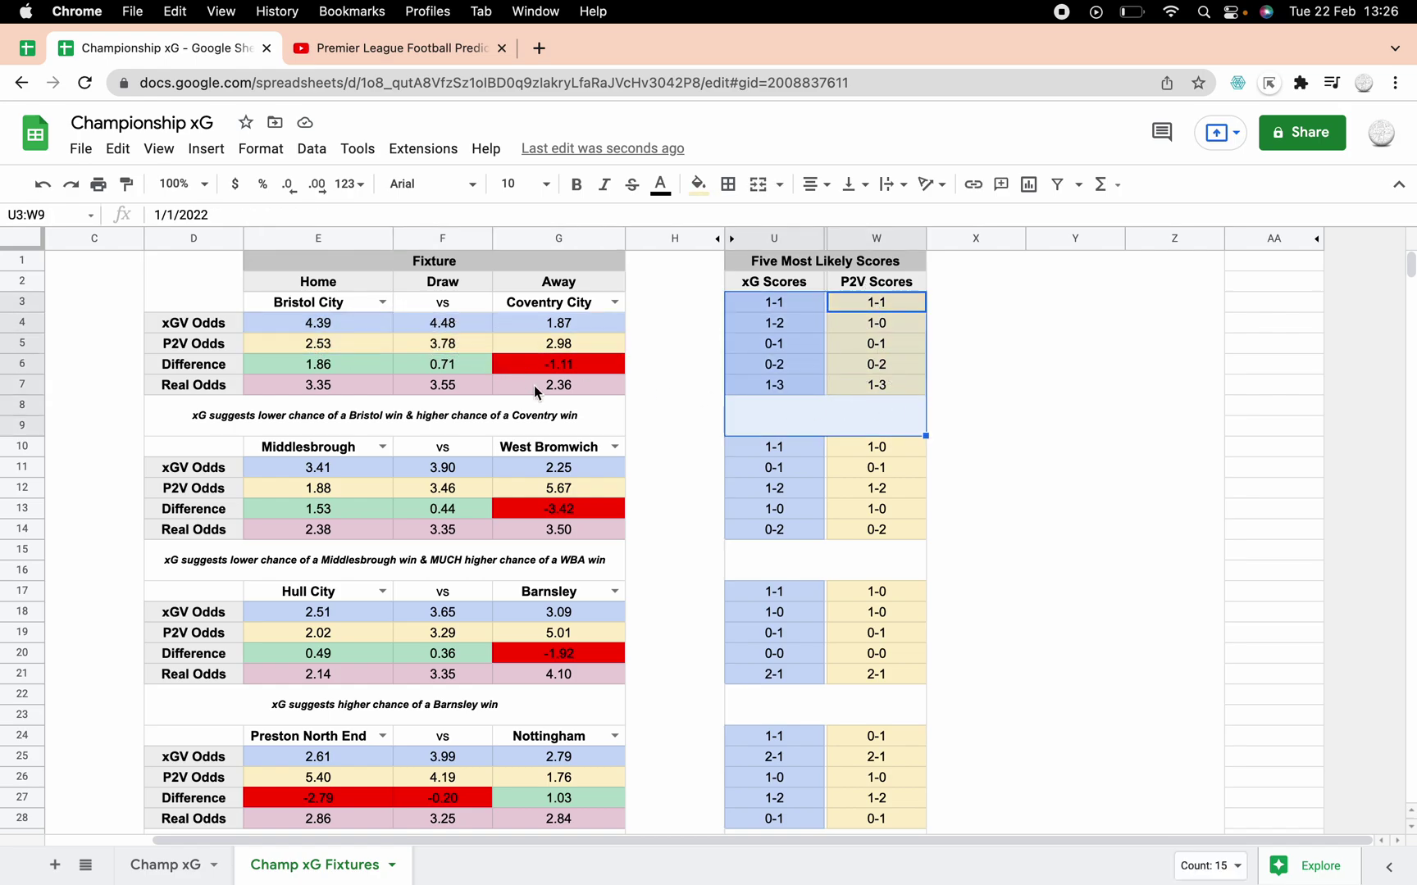
left_click(357, 365)
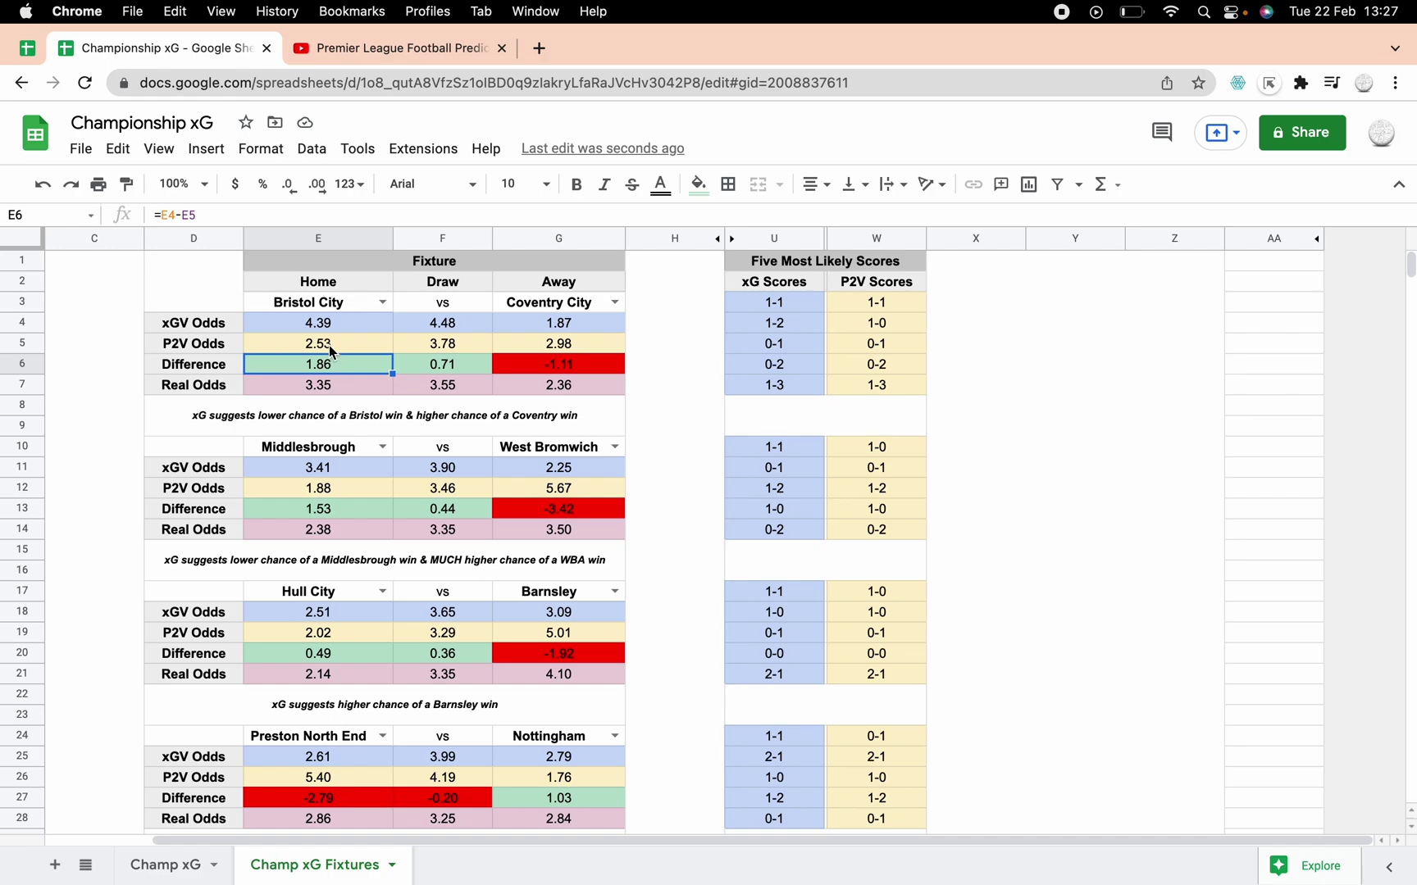
left_click(328, 345)
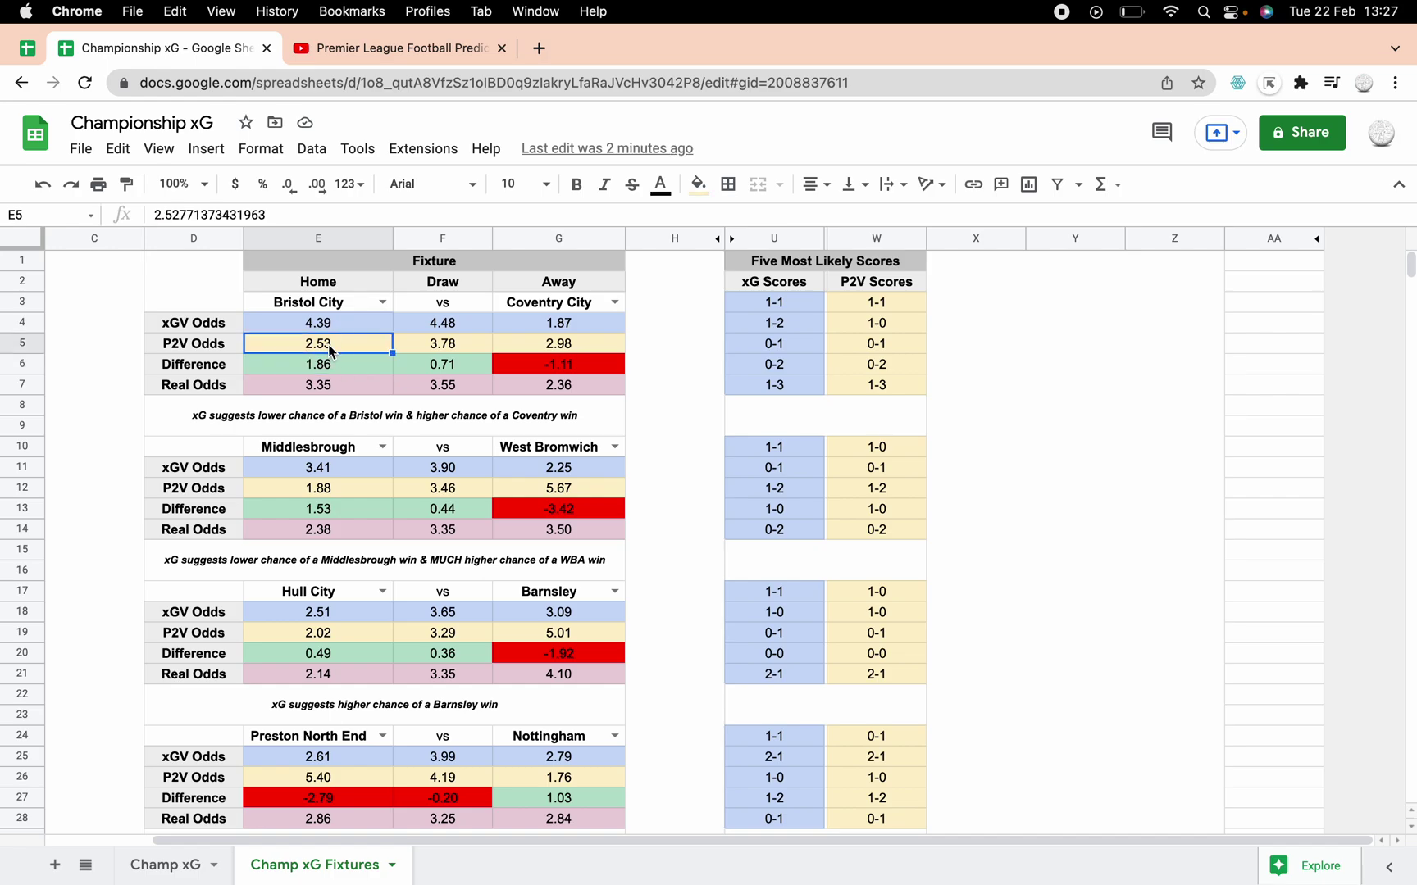
key("Down")
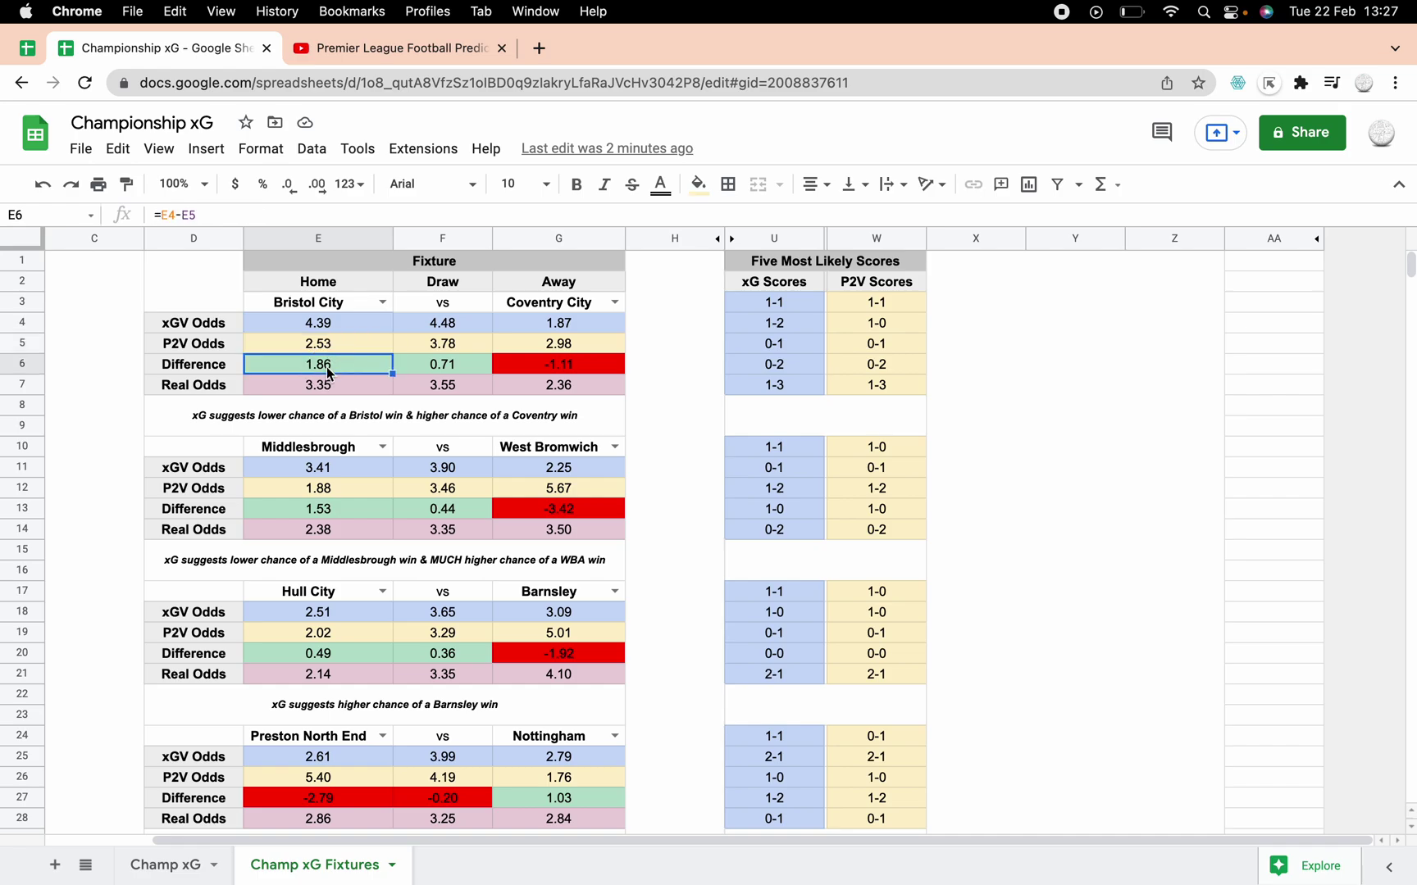
left_click(330, 351)
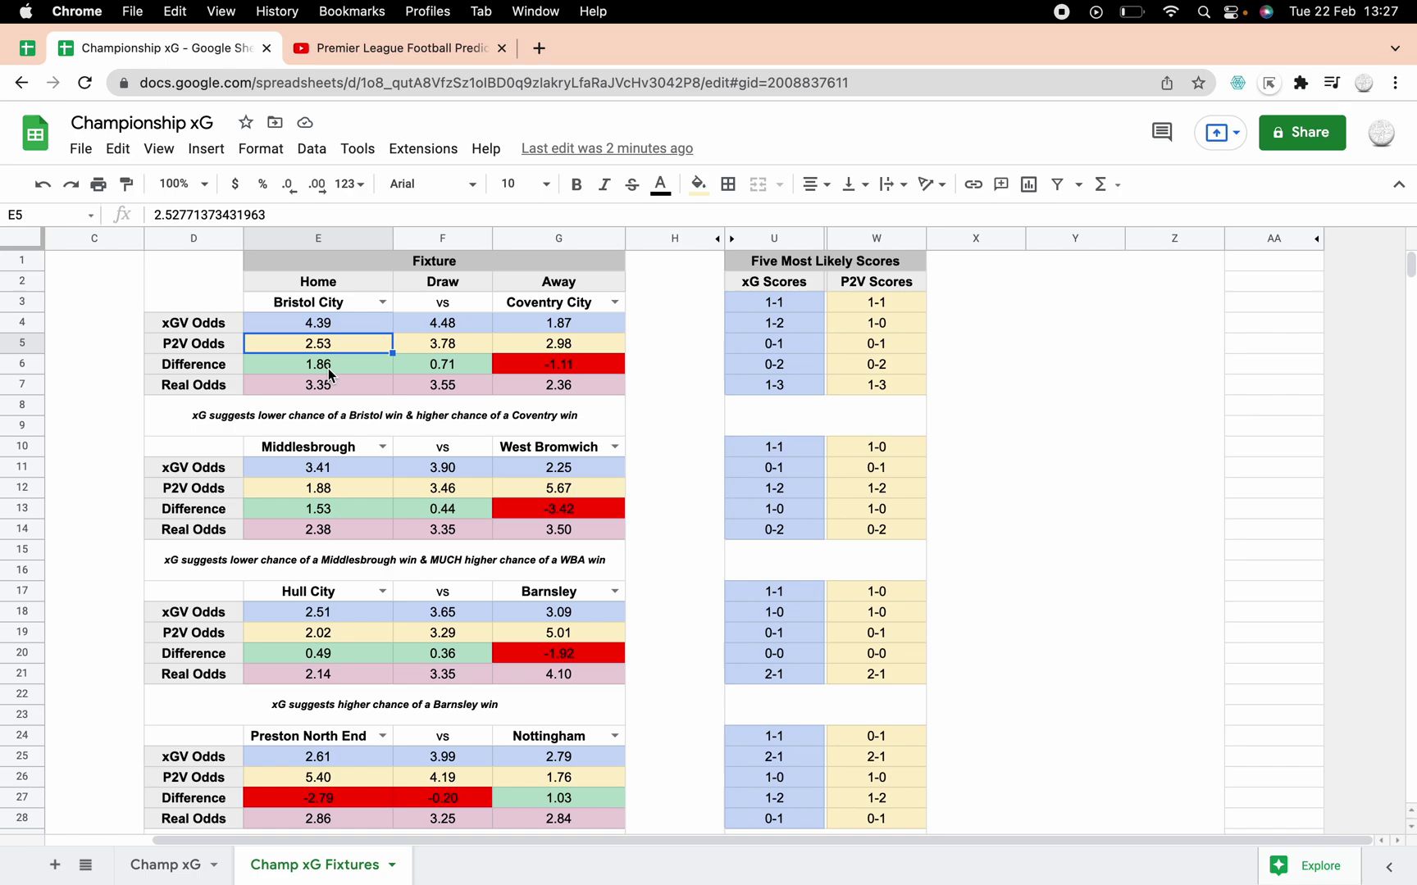
left_click(329, 369)
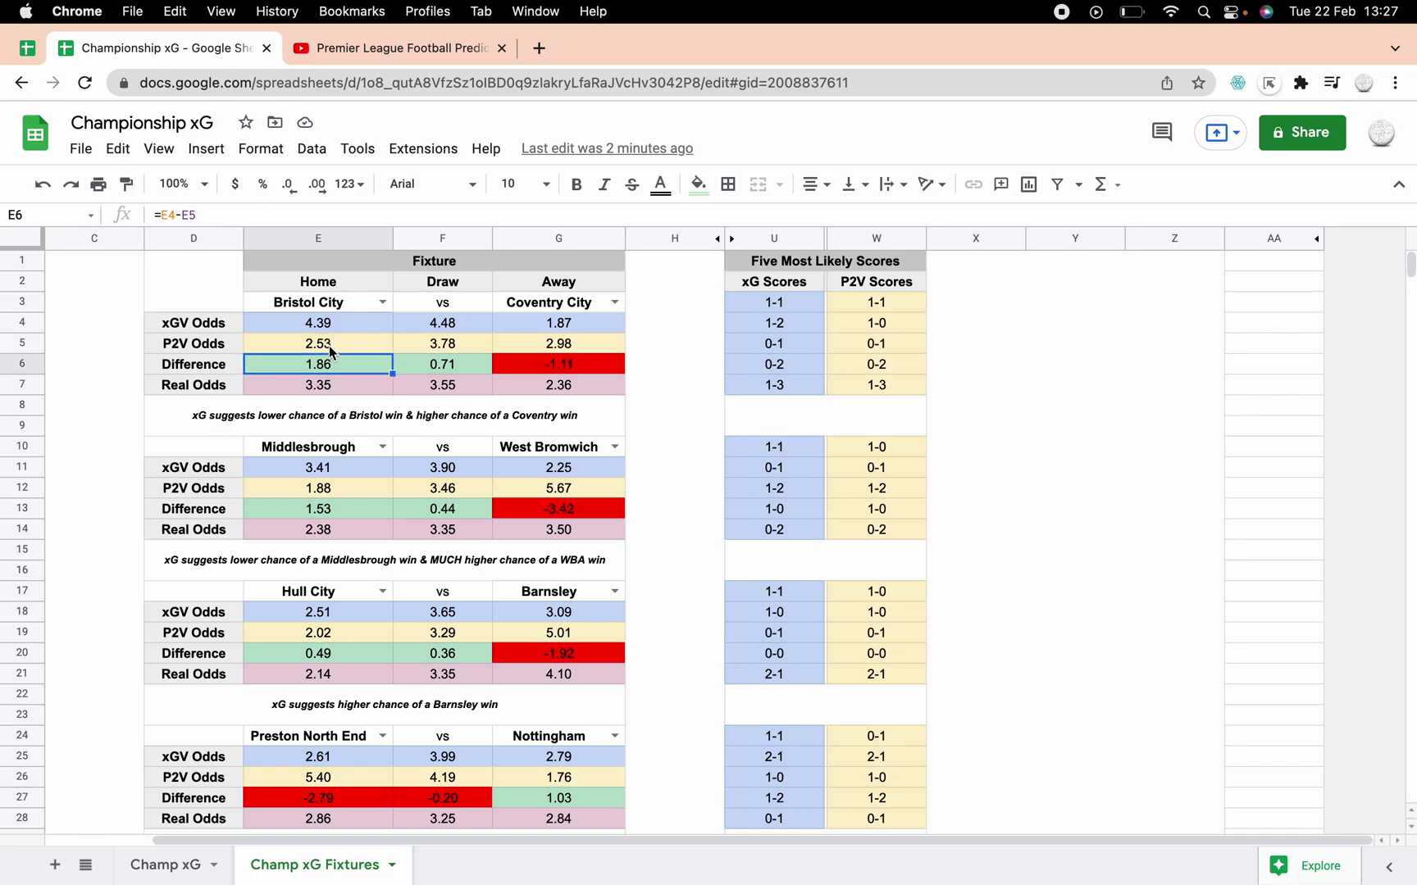
left_click(328, 324)
left_click(328, 346)
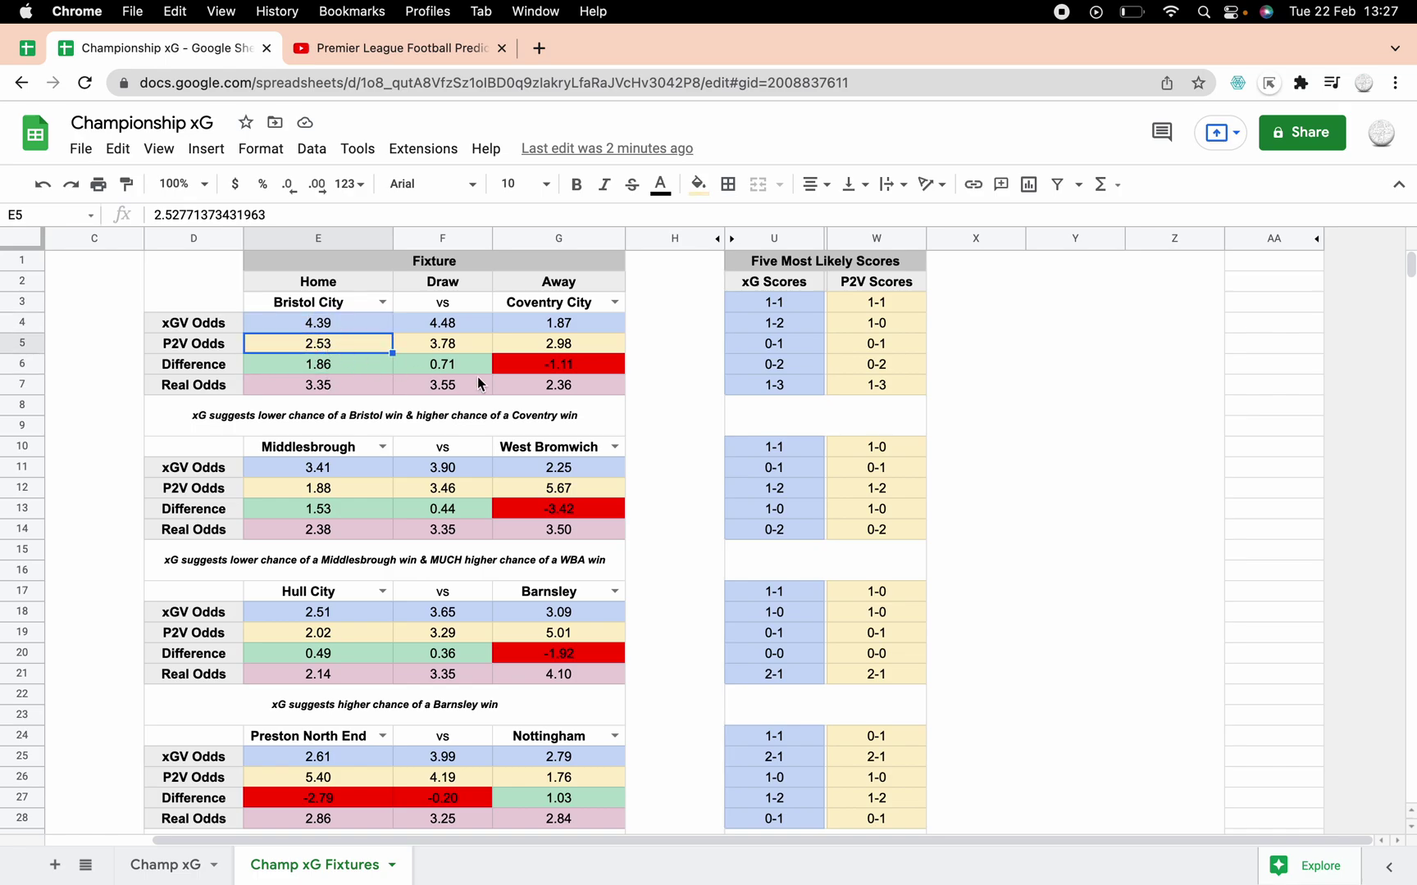
left_click(561, 366)
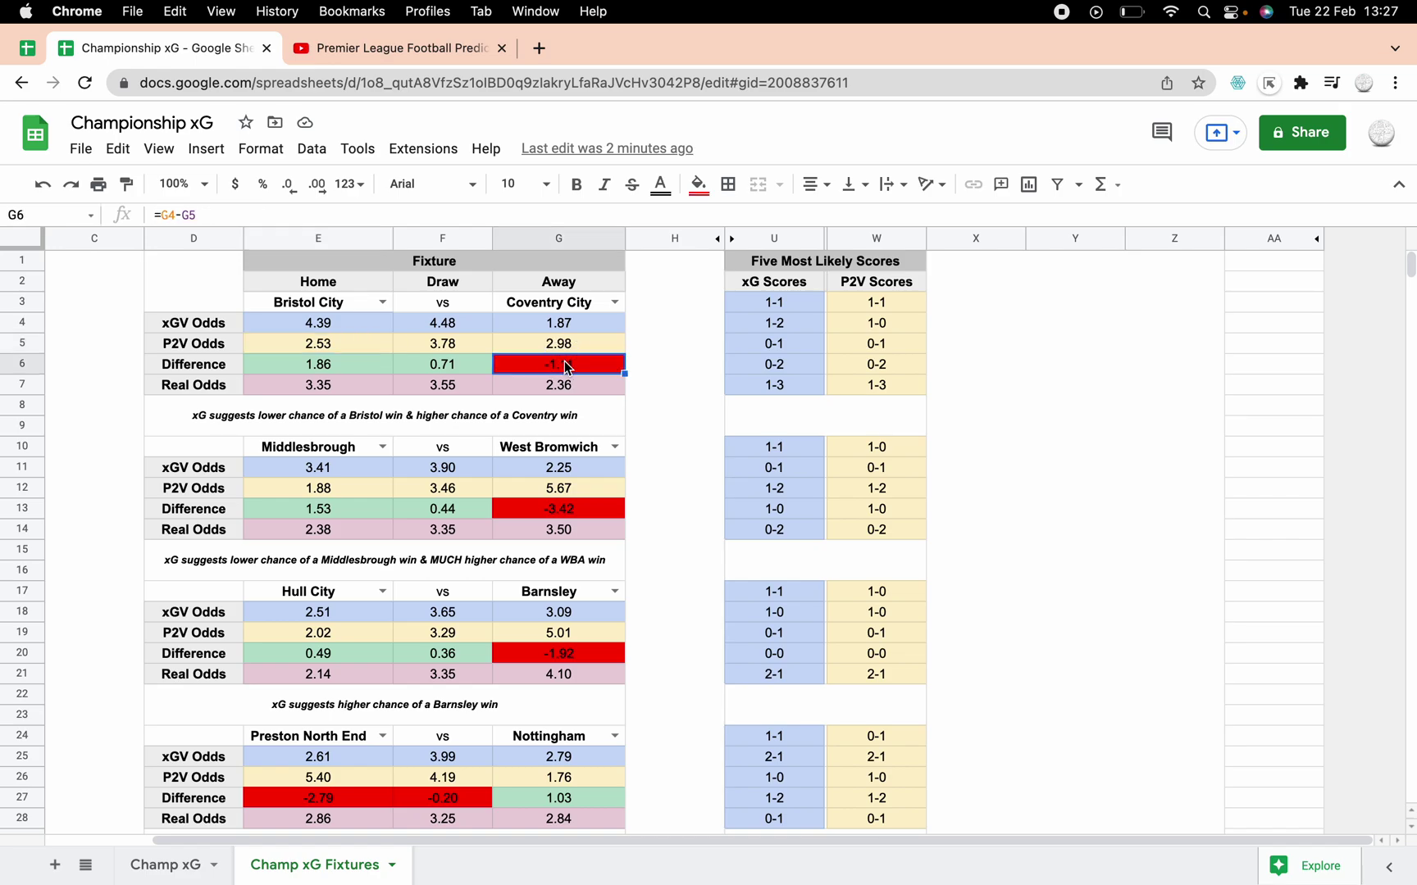
left_click(566, 350)
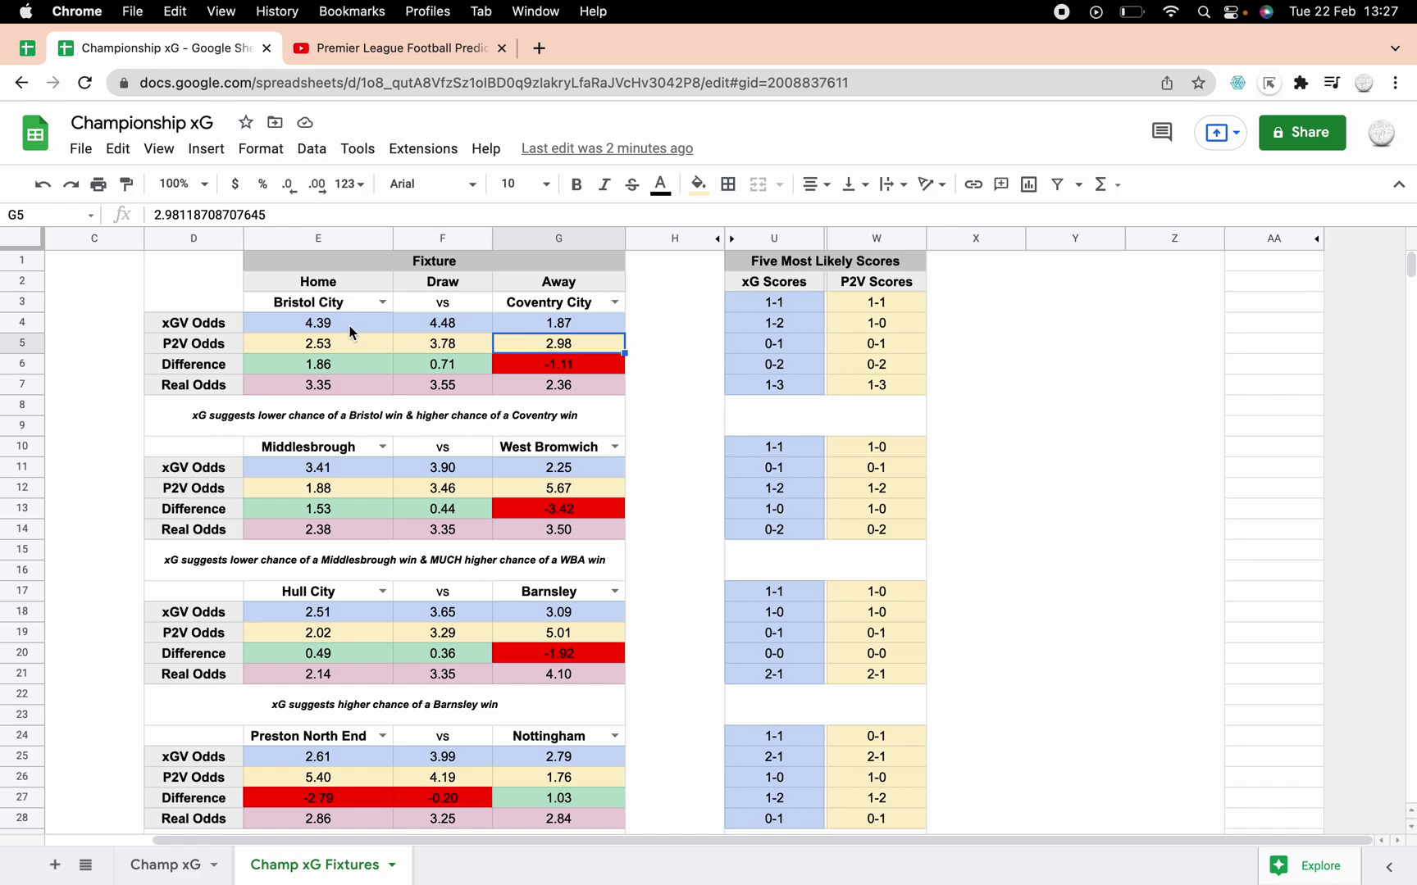
left_click(350, 325)
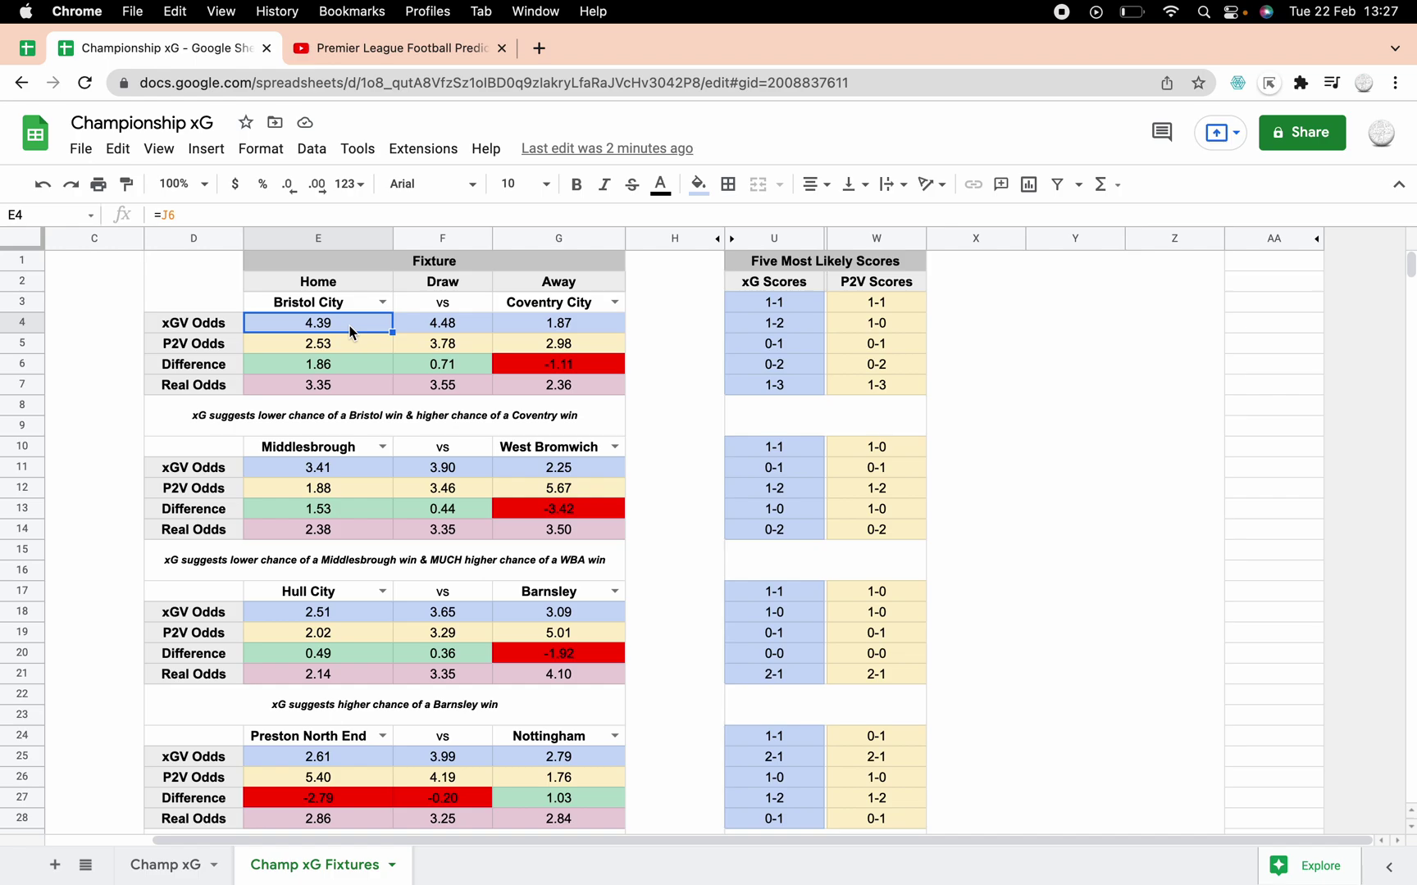
left_click(335, 343)
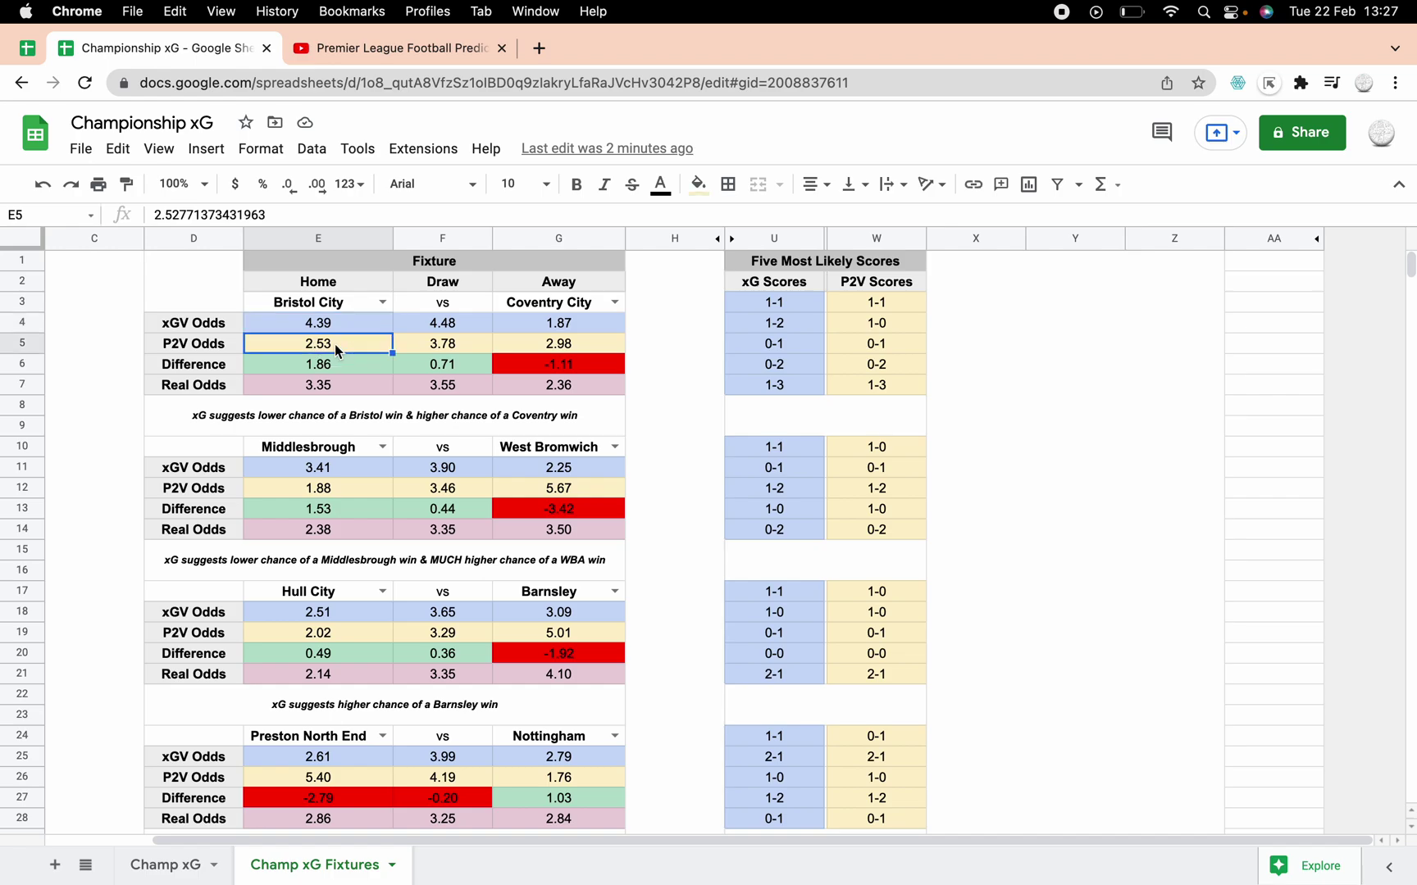
left_click_drag(545, 345, 336, 345)
left_click(313, 326)
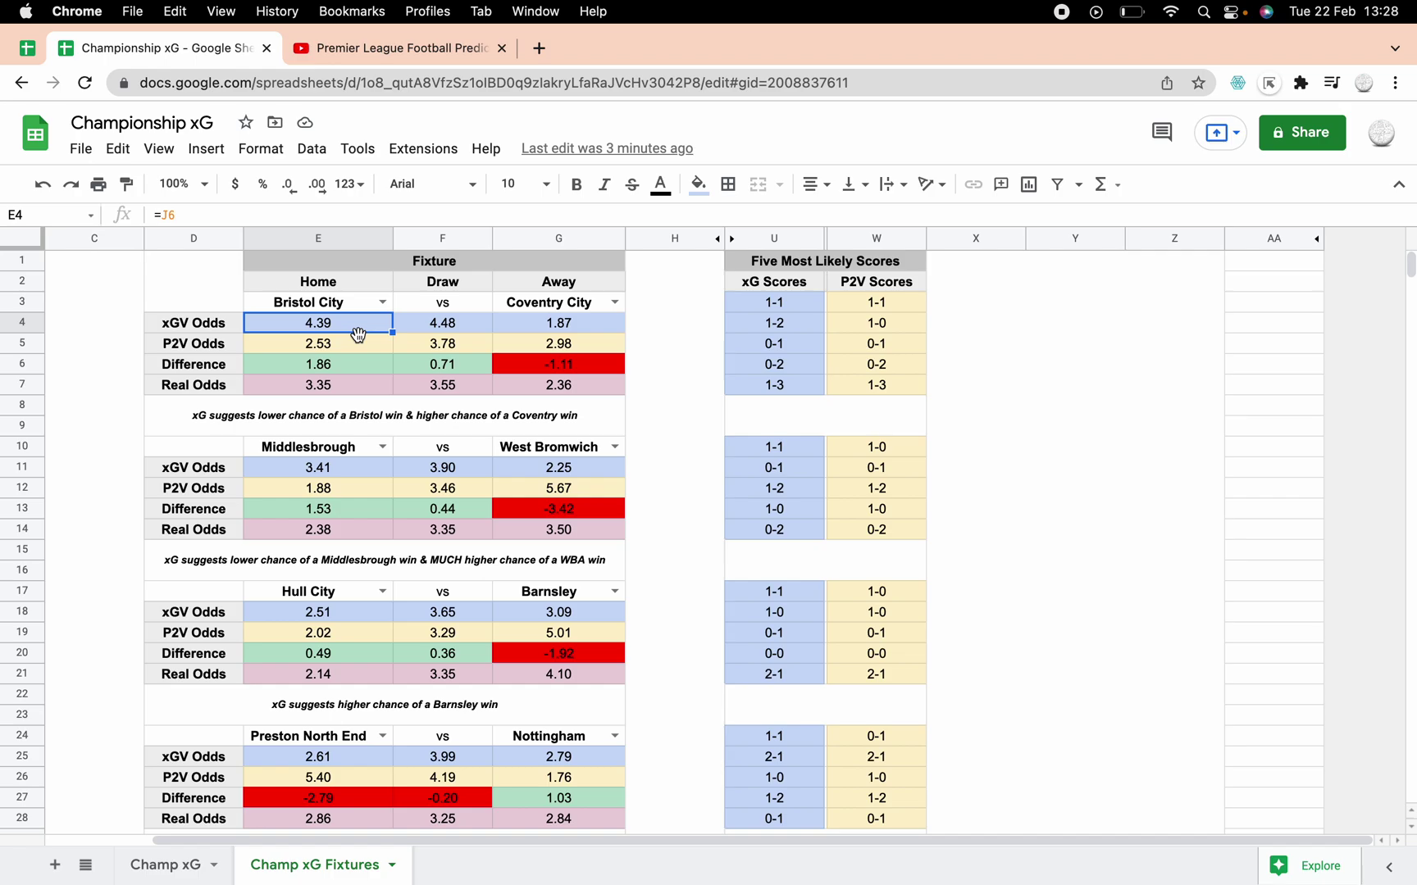
left_click(572, 331)
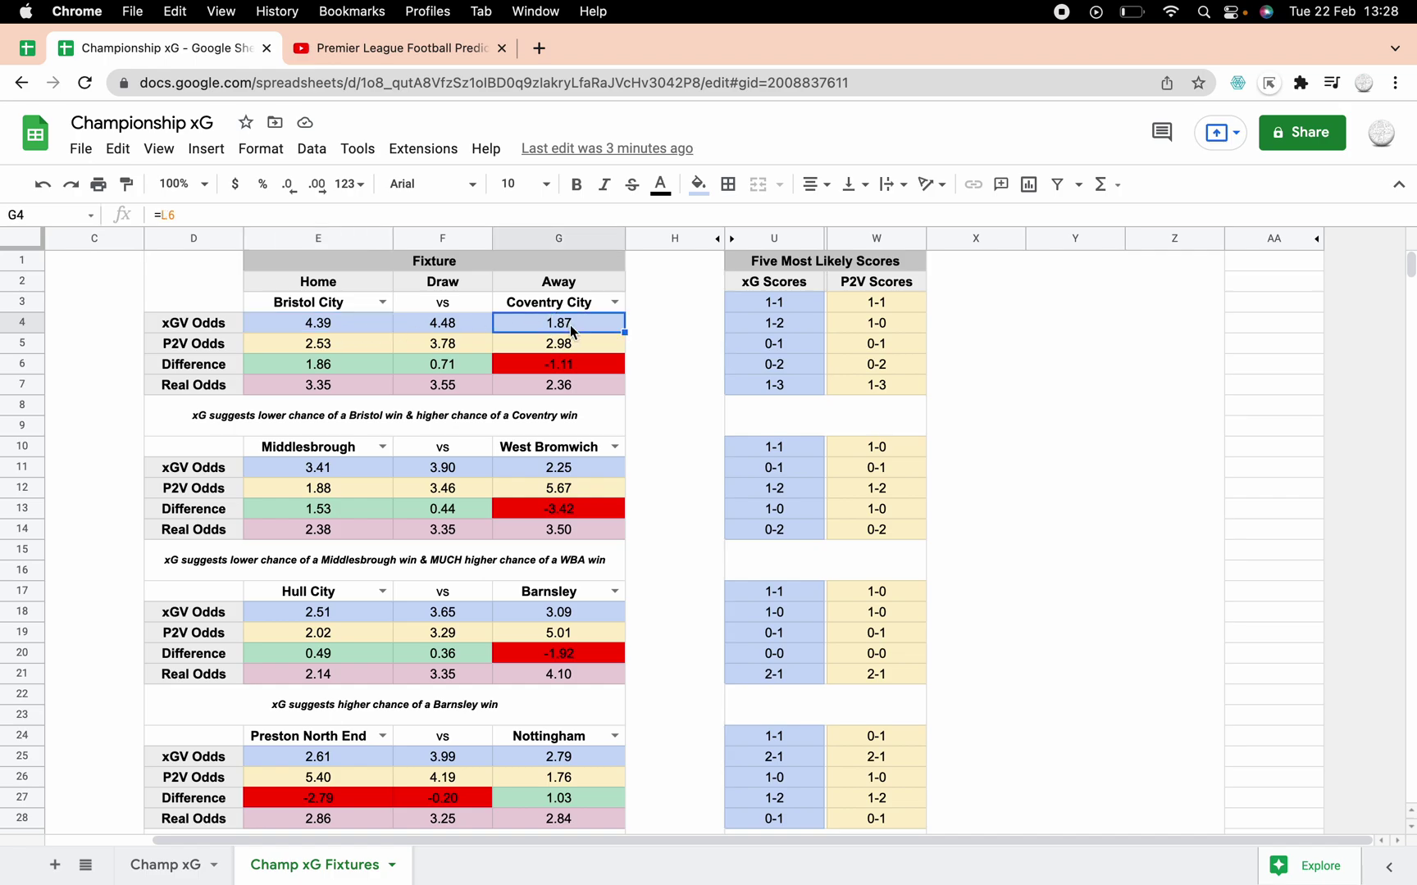
left_click(355, 420)
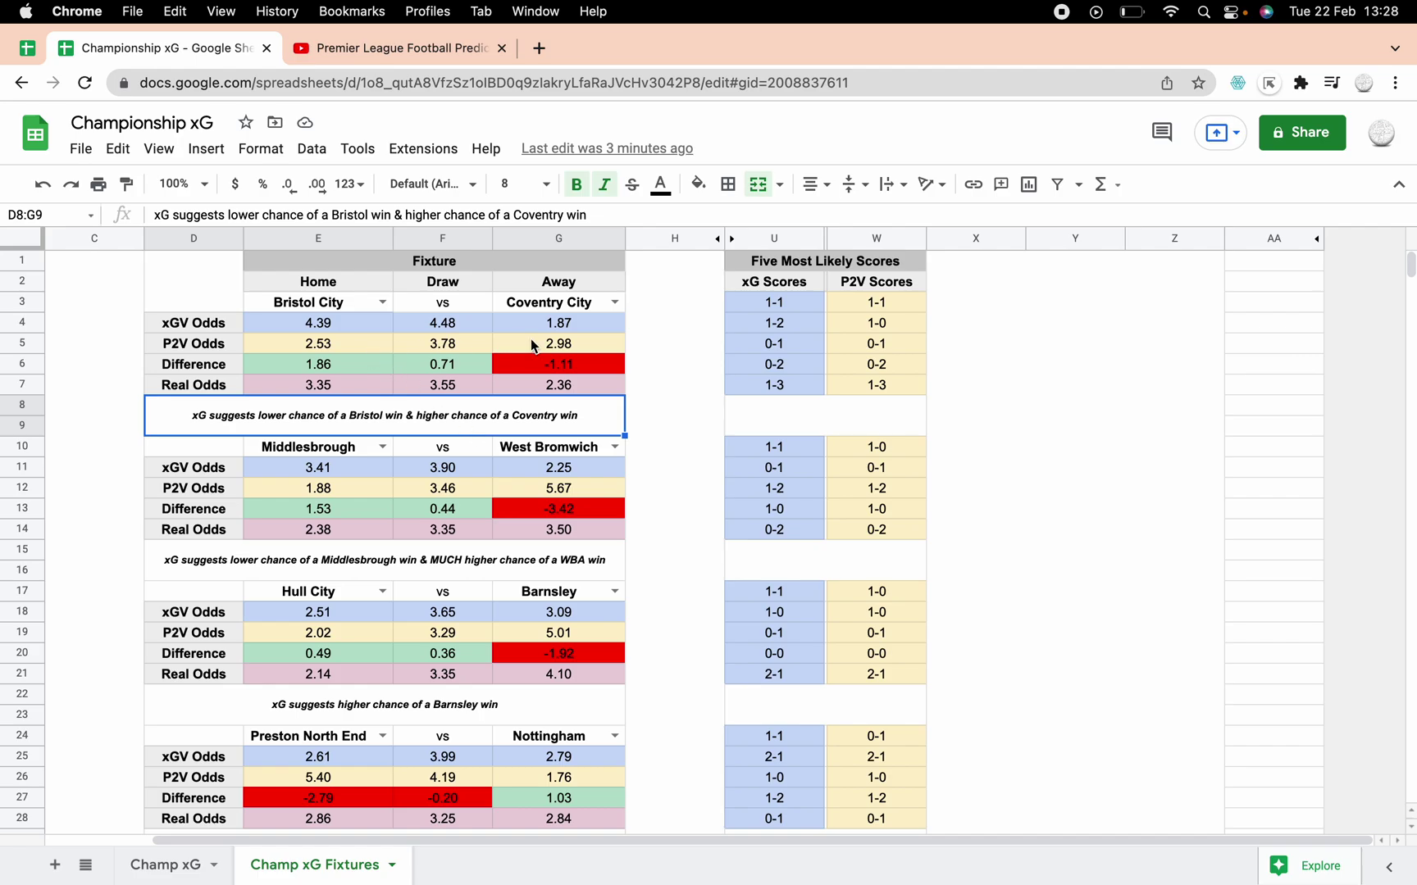
left_click(580, 344)
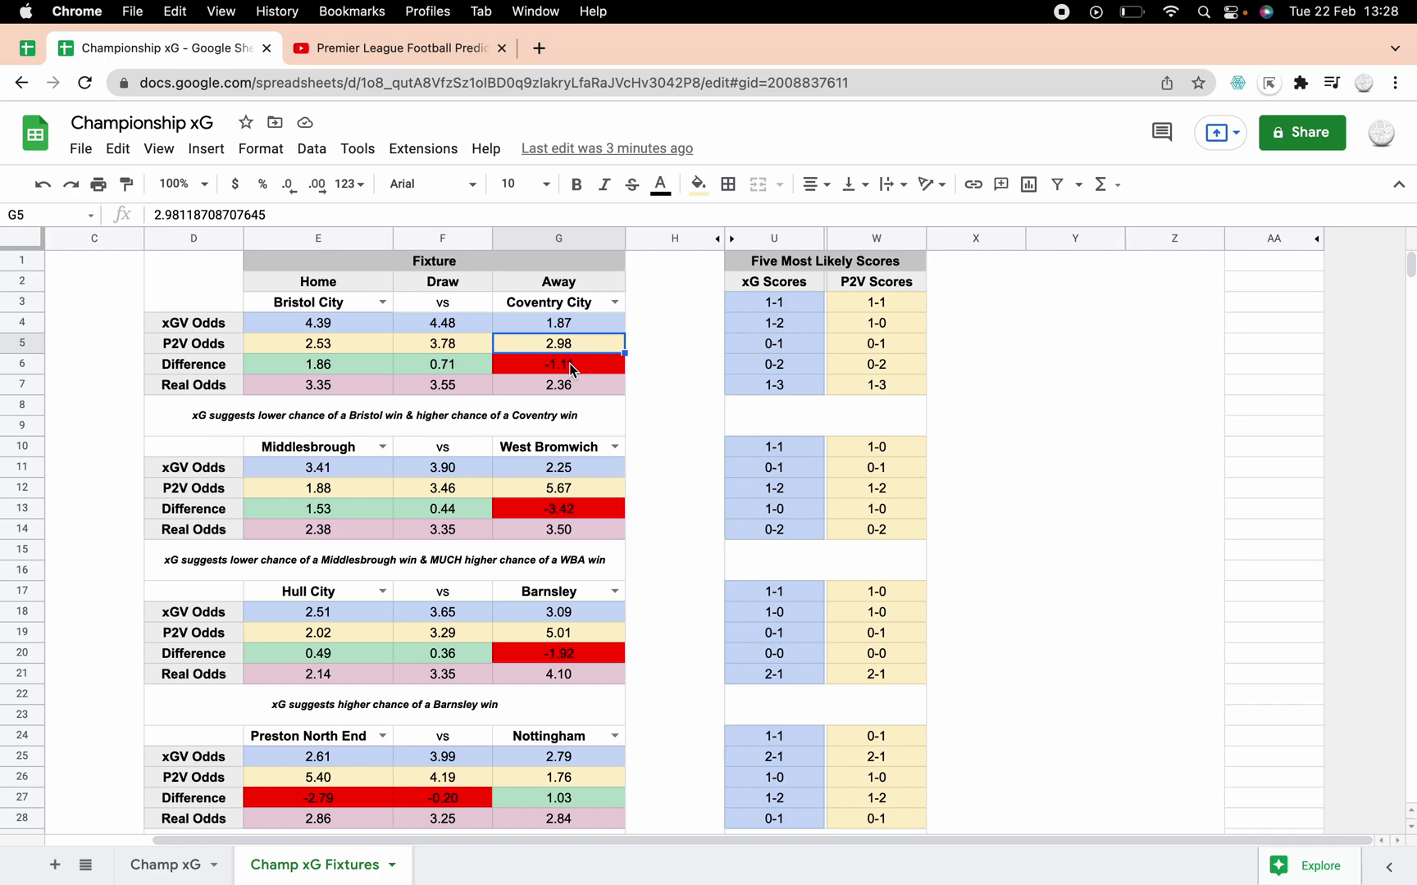
left_click(568, 324)
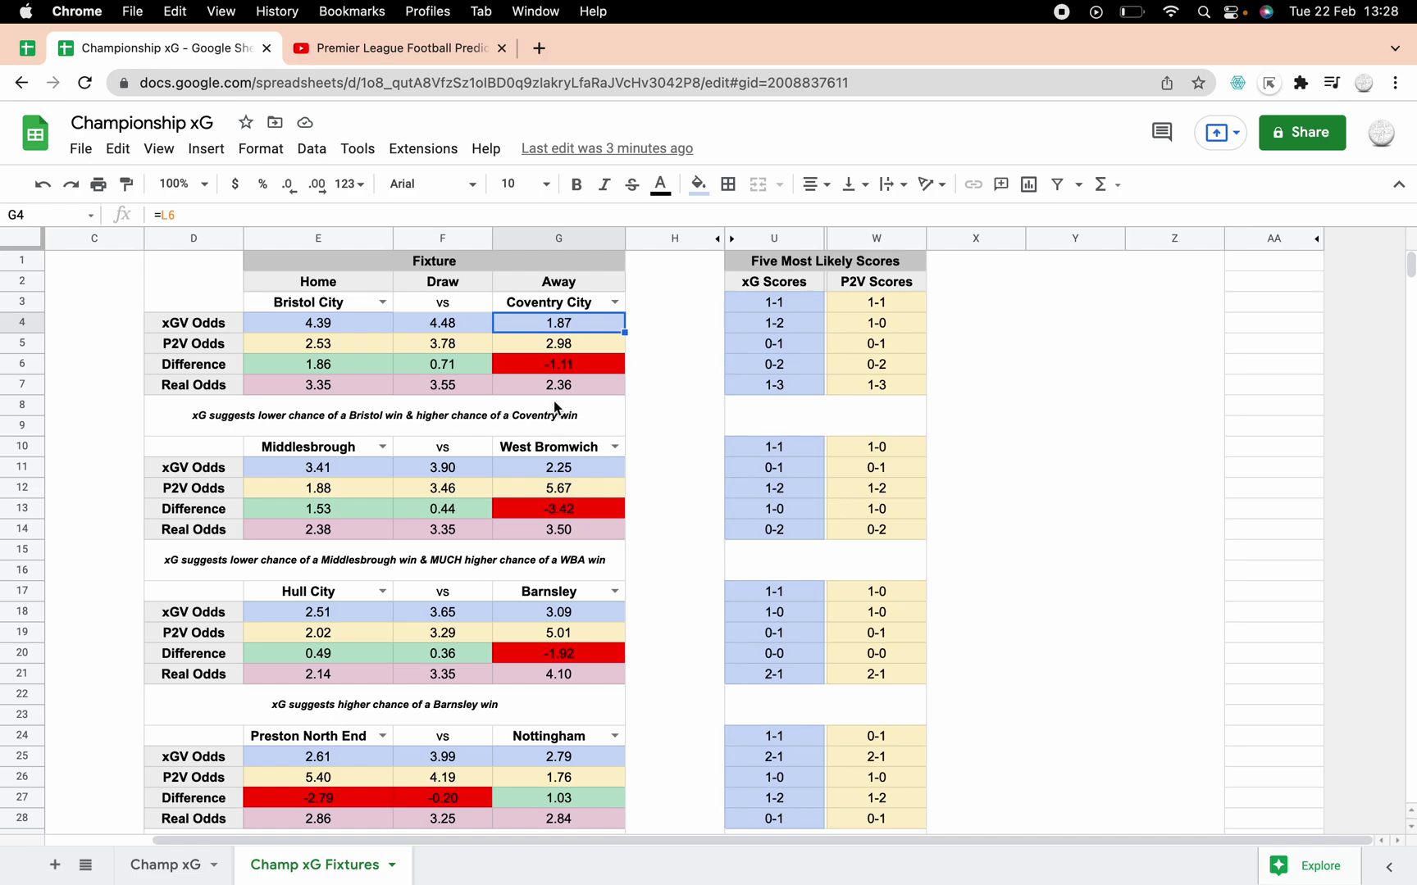
left_click(568, 347)
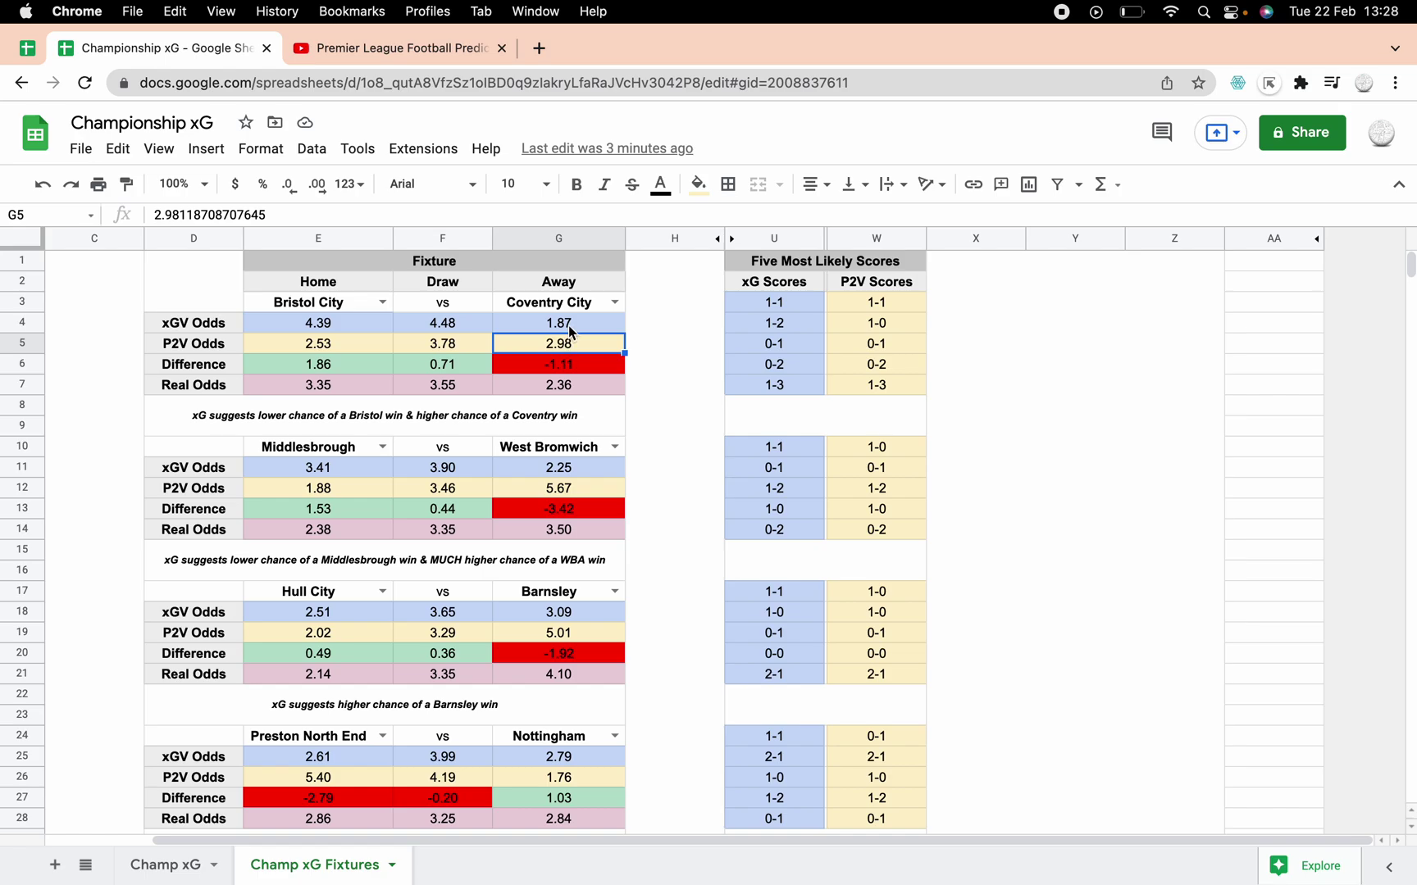
left_click(568, 326)
left_click(569, 341)
left_click(570, 329)
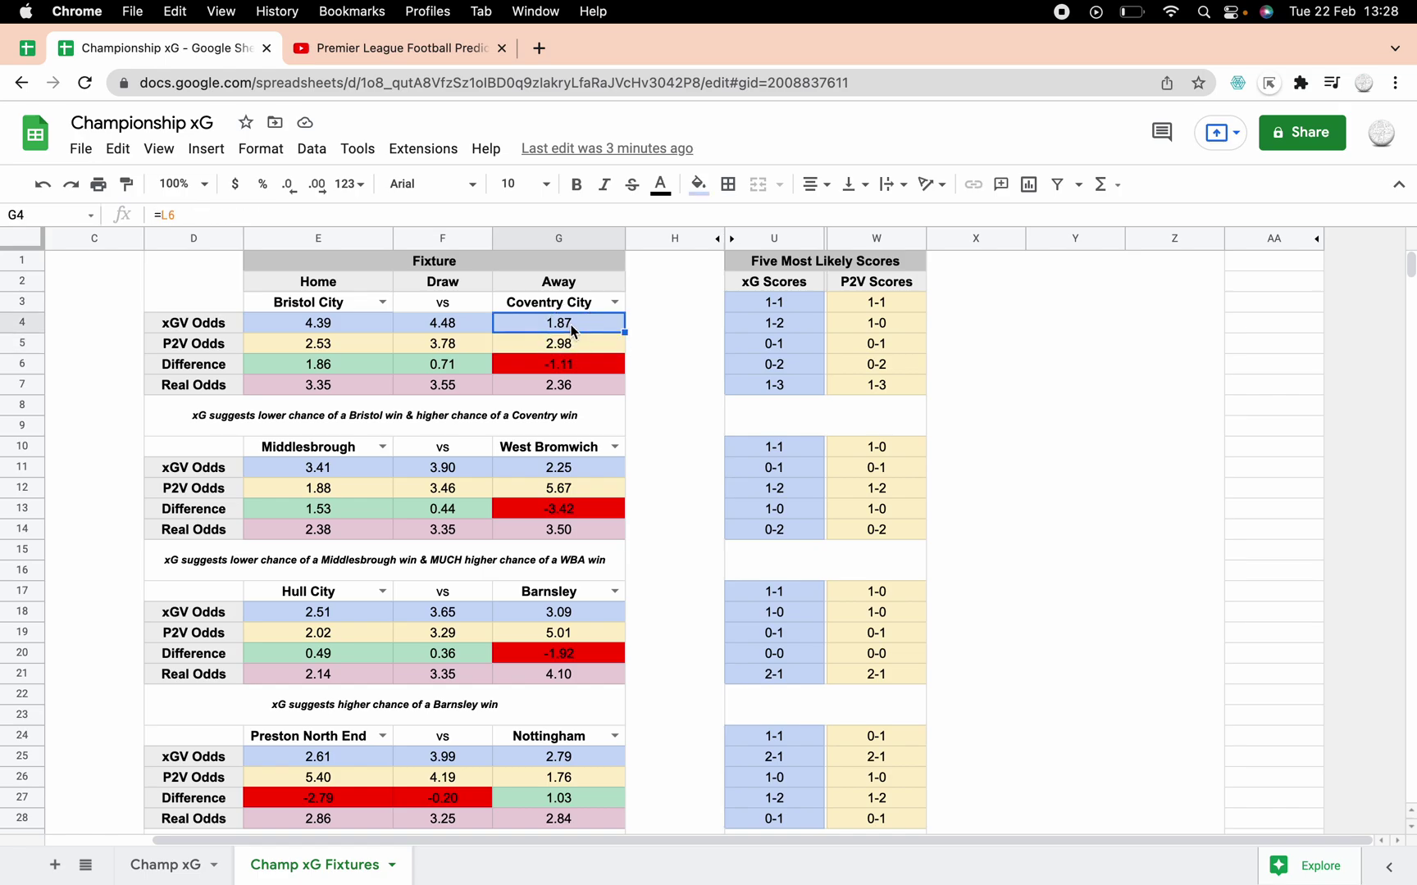
left_click(569, 345)
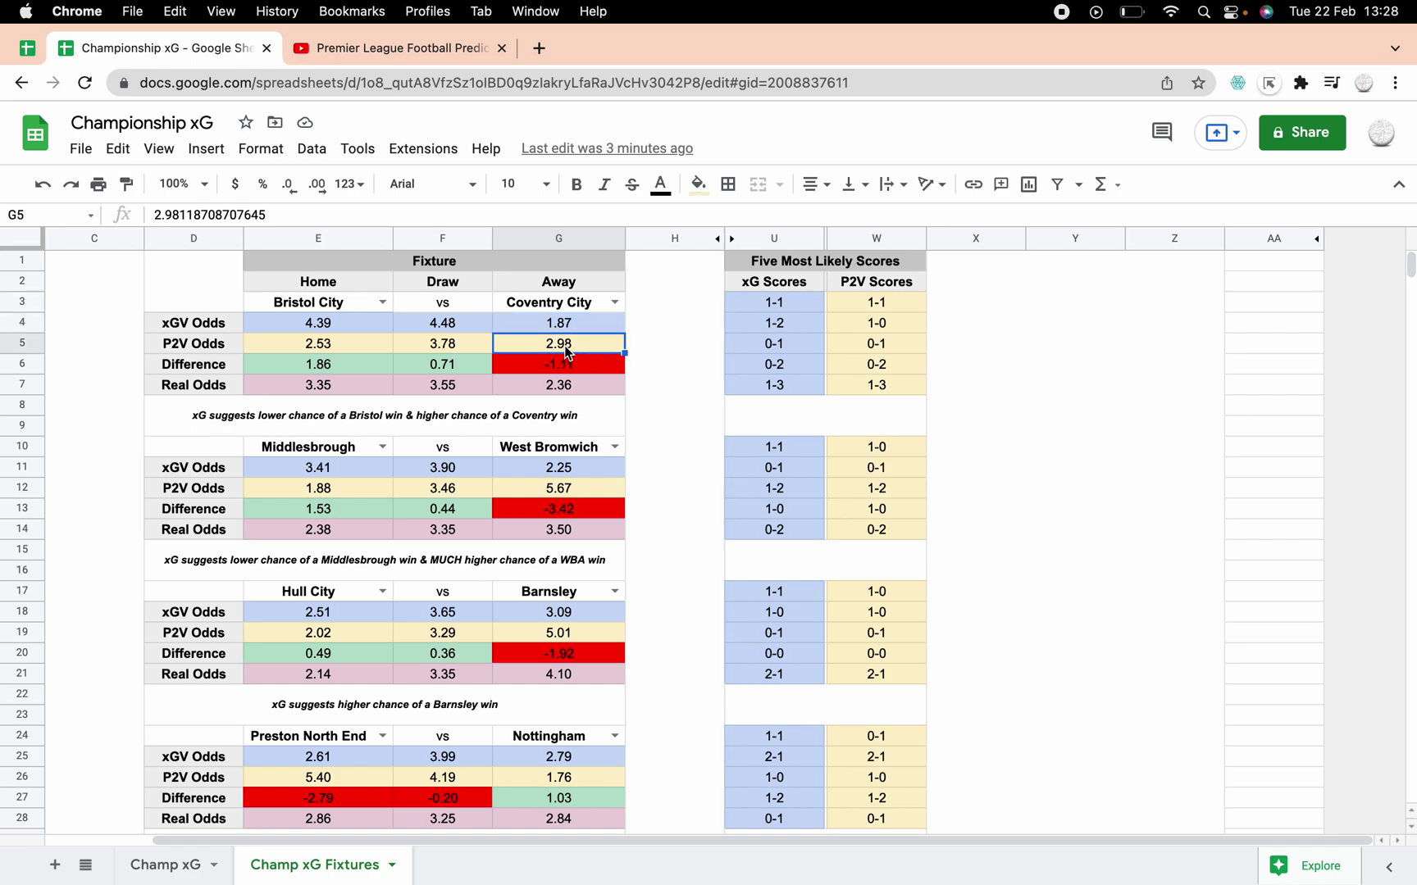
left_click(569, 391)
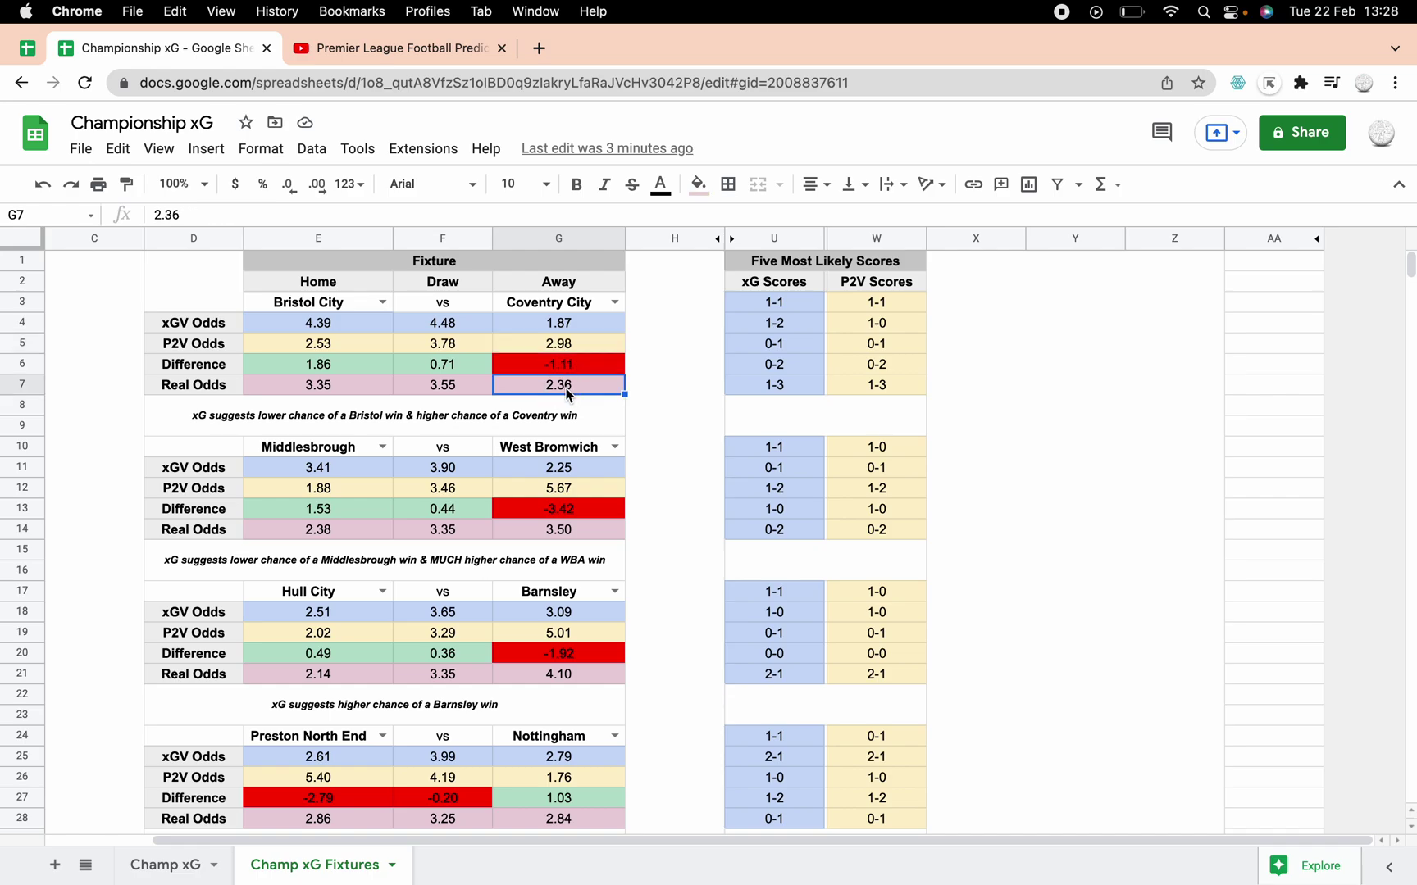
left_click(564, 345)
left_click(563, 326)
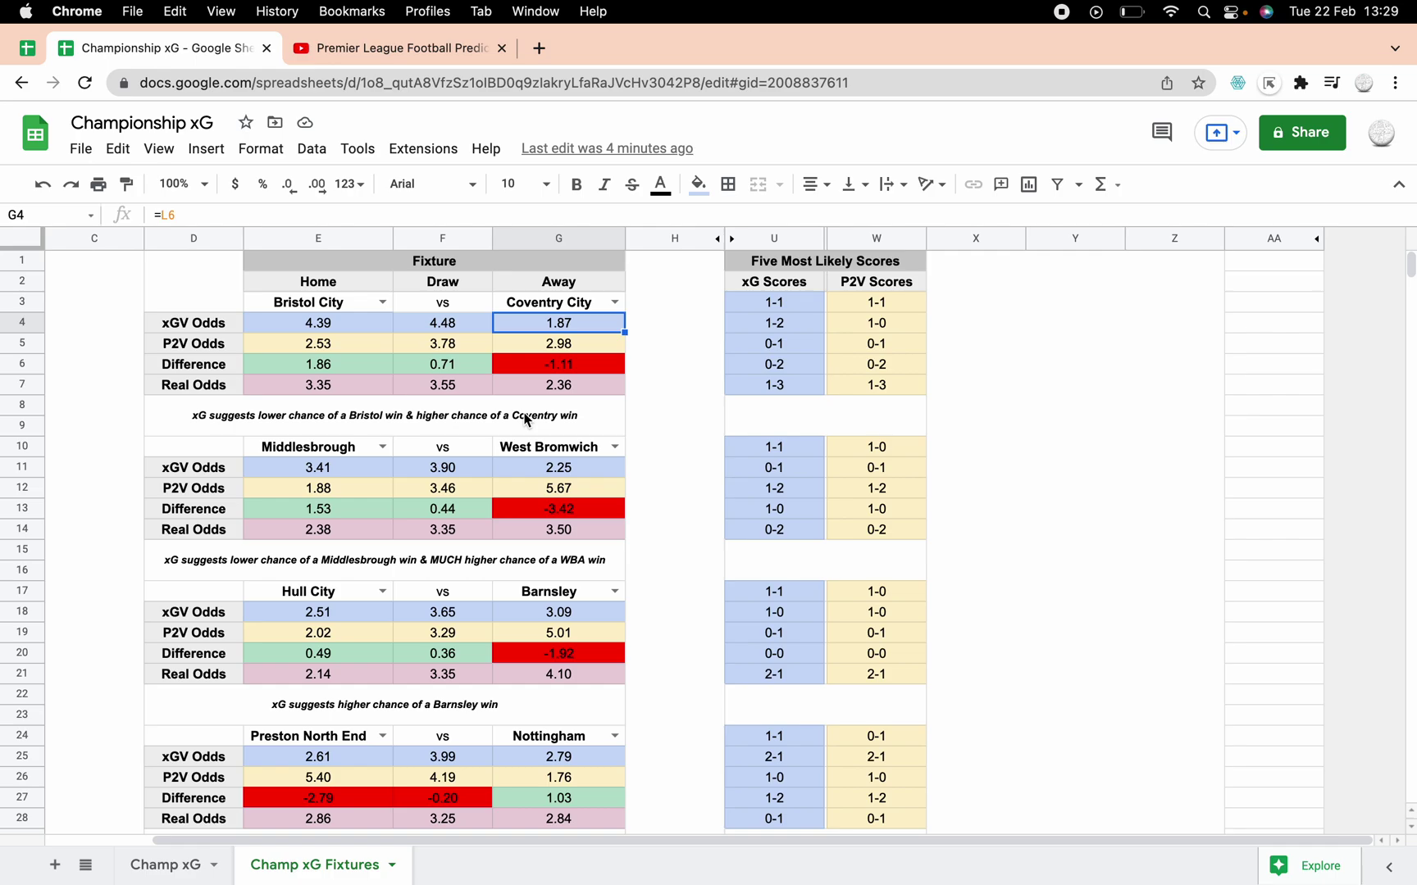
left_click(570, 384)
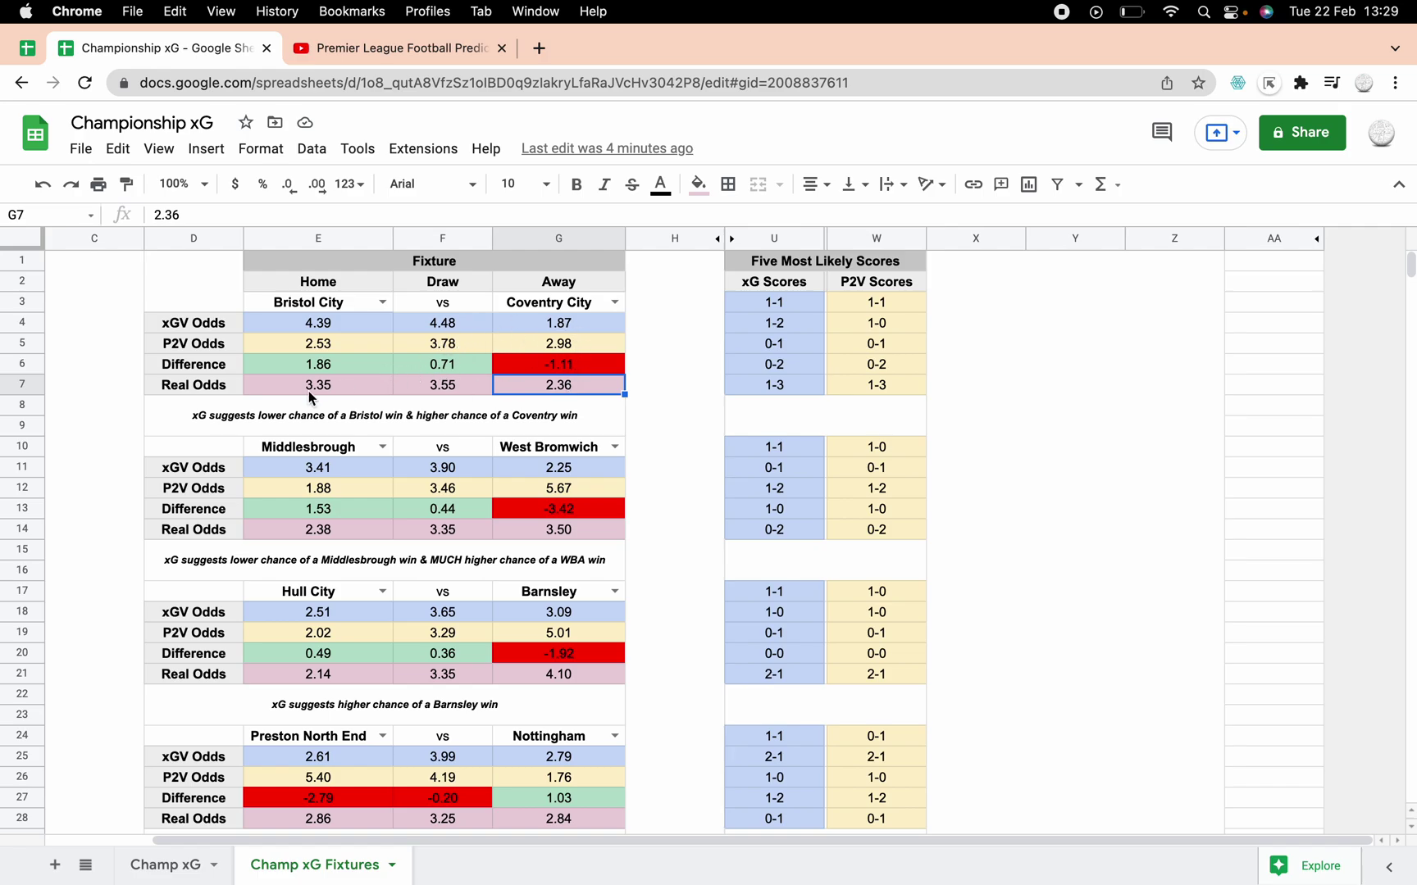
left_click_drag(333, 373, 517, 367)
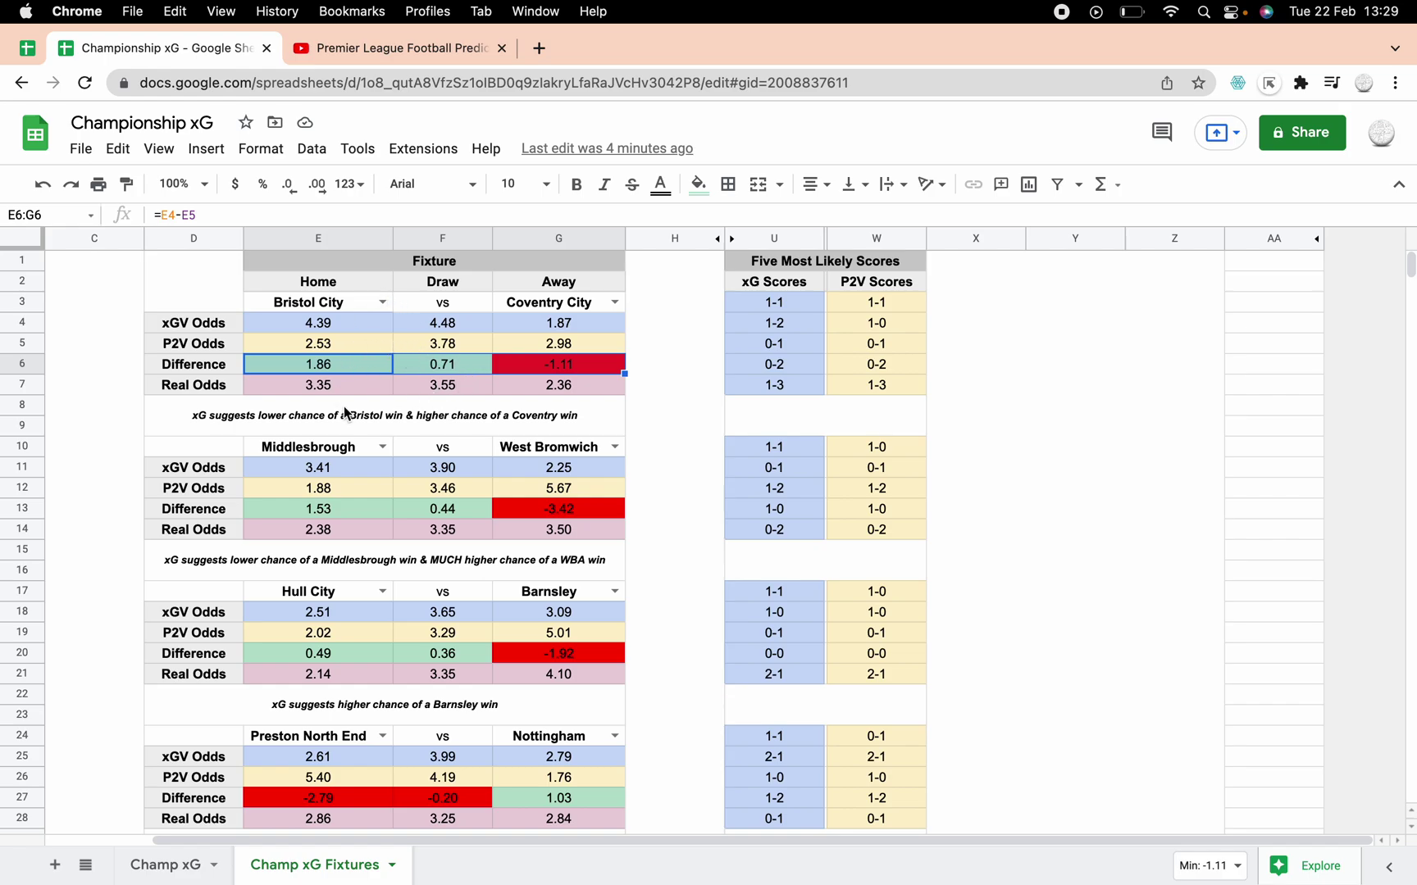
scroll(366, 484, "down", 3)
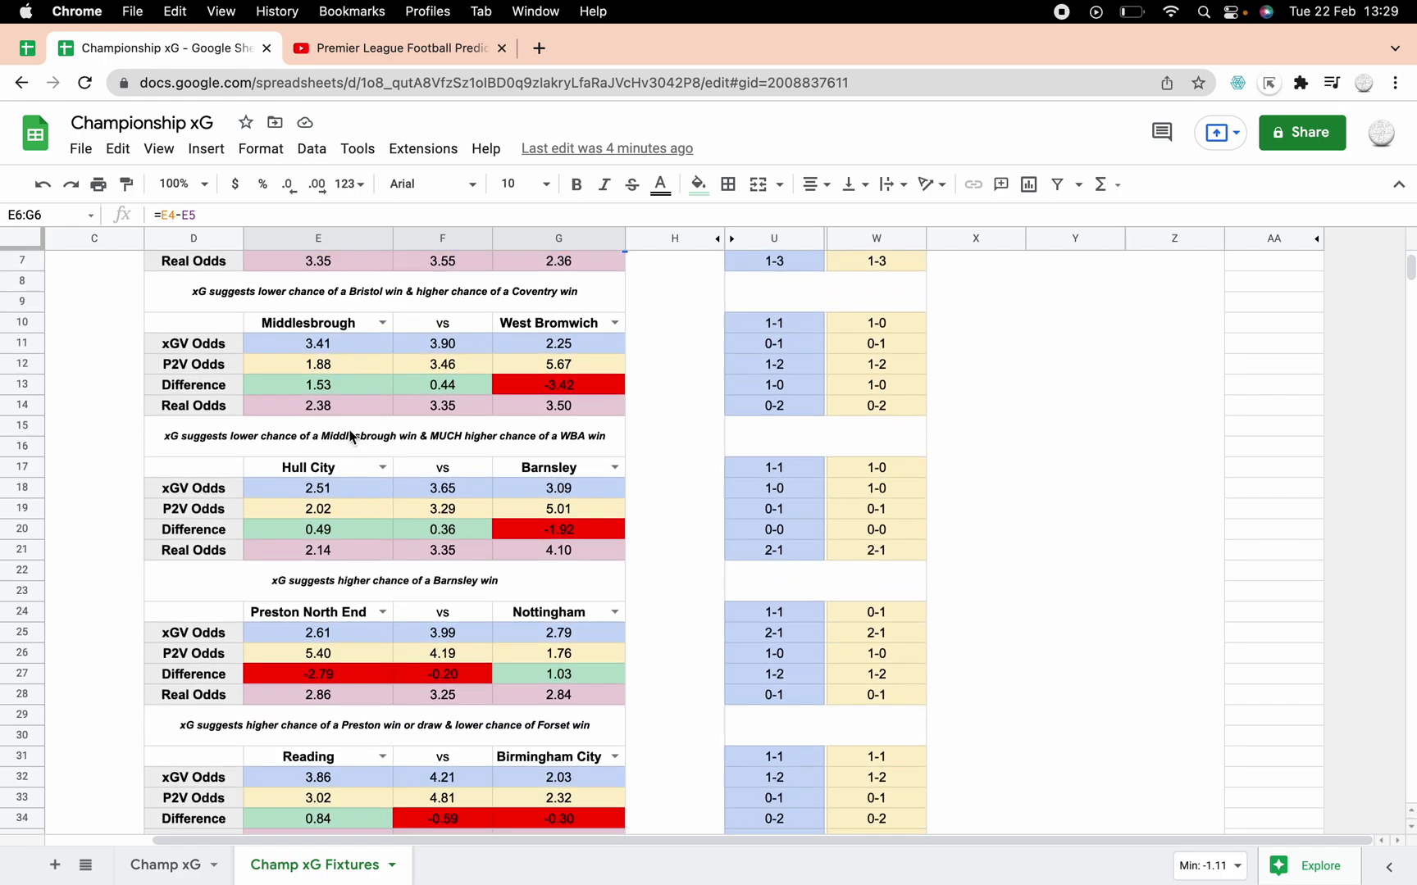
left_click(333, 384)
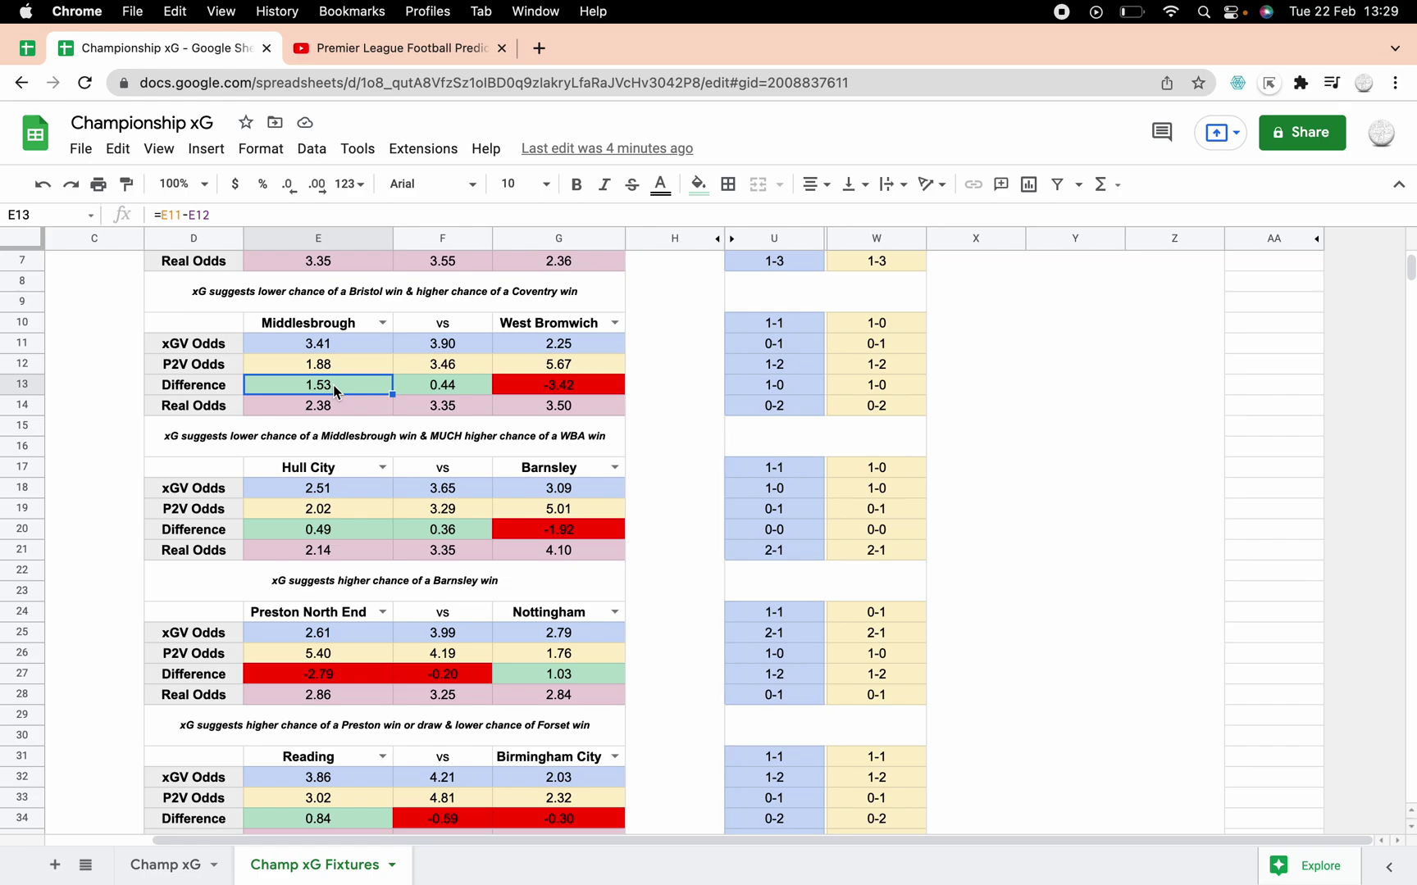
left_click(360, 436)
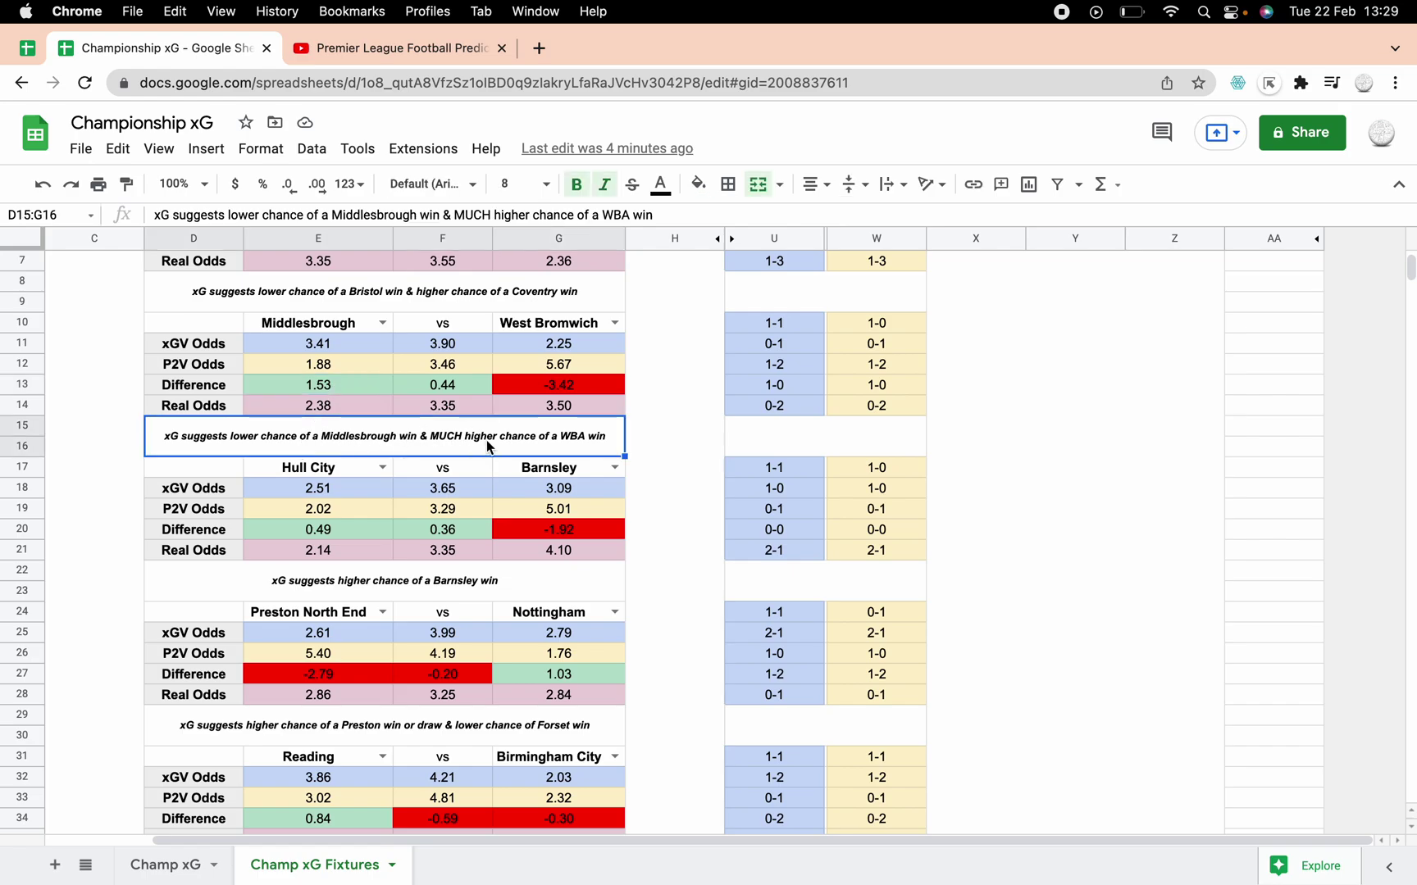
left_click(572, 385)
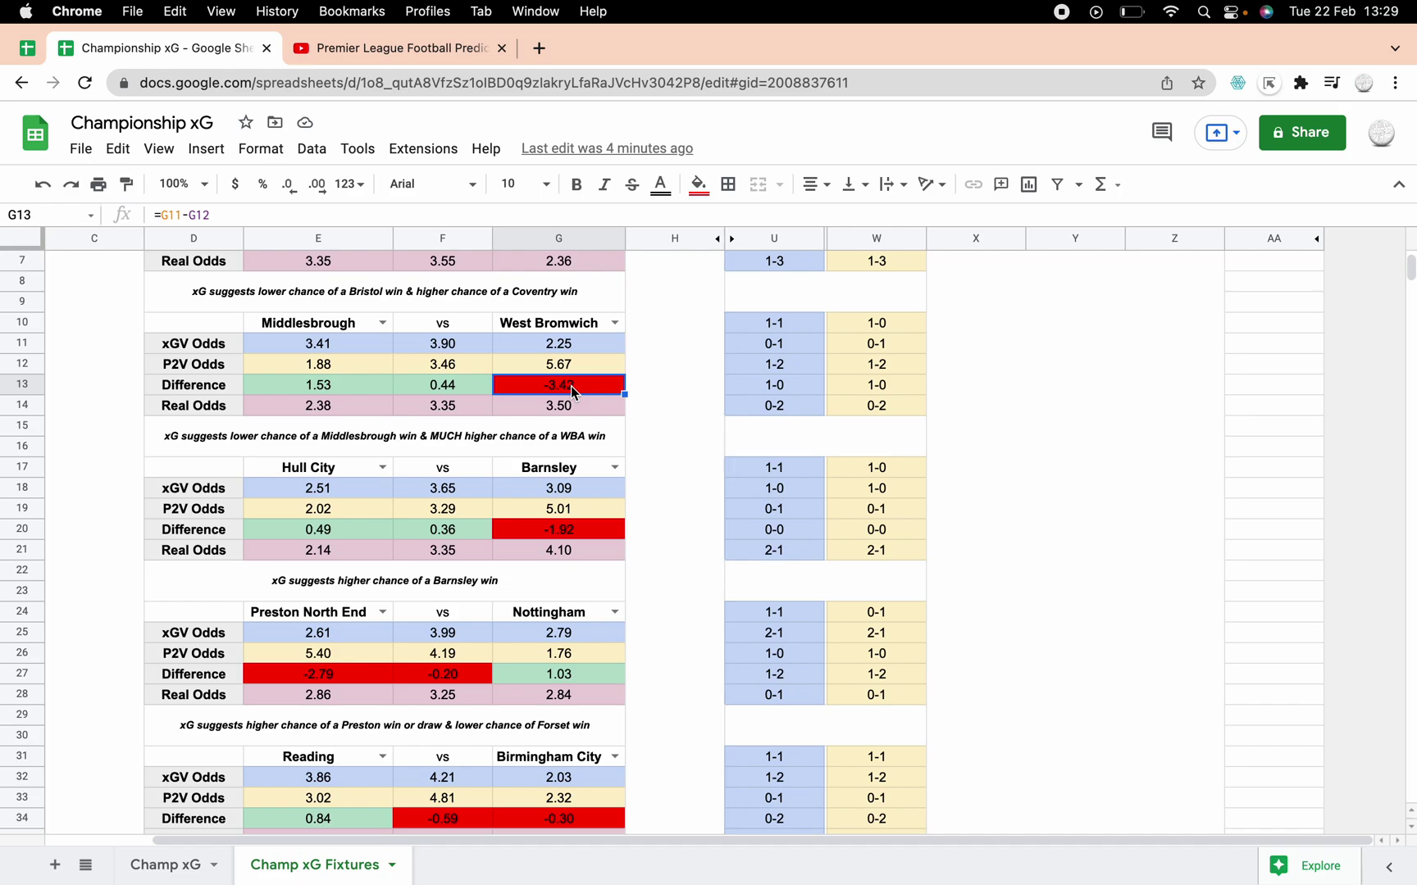
left_click(579, 367)
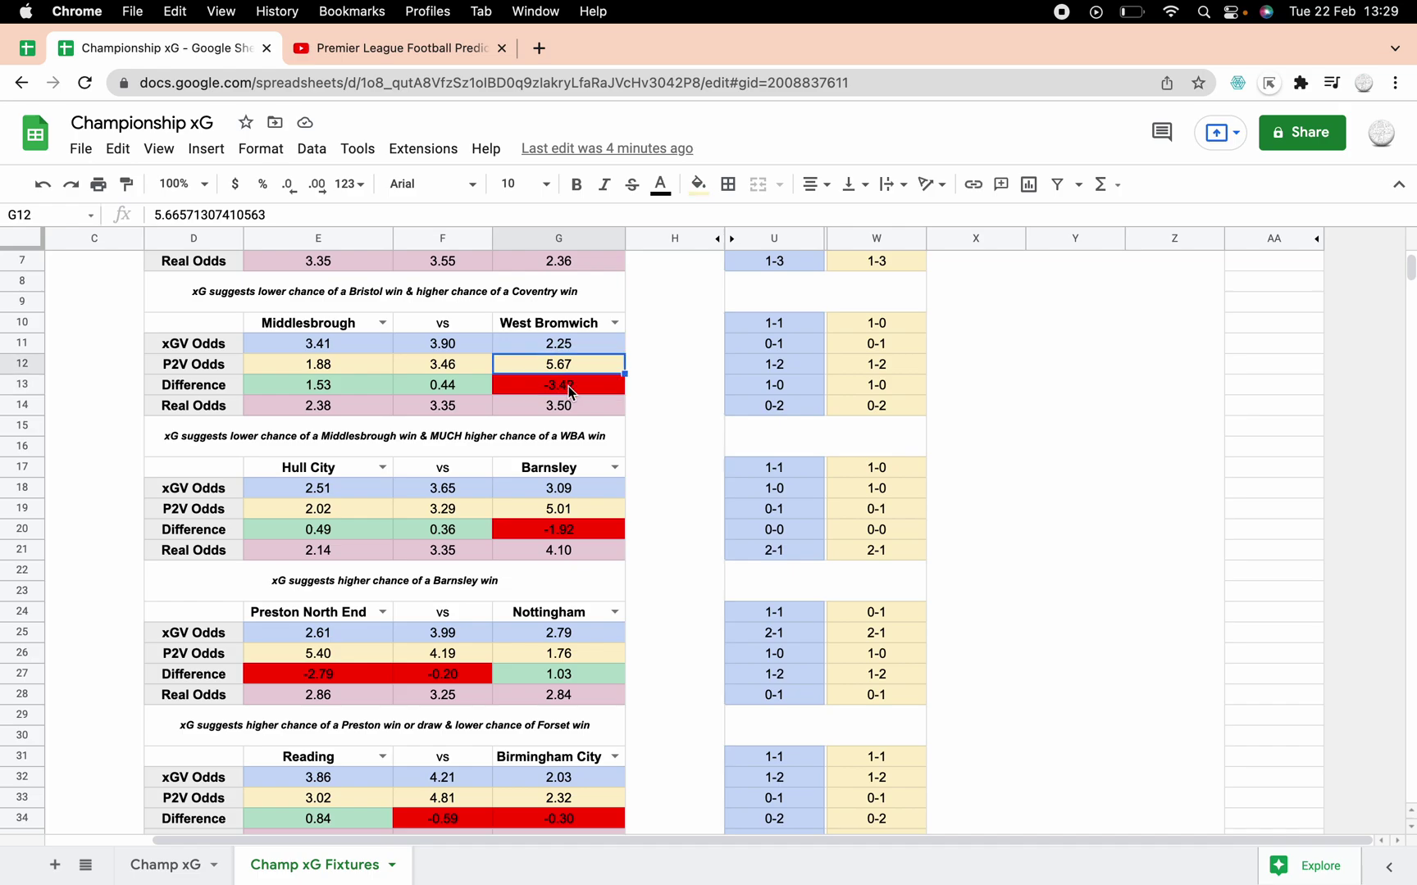
left_click(569, 392)
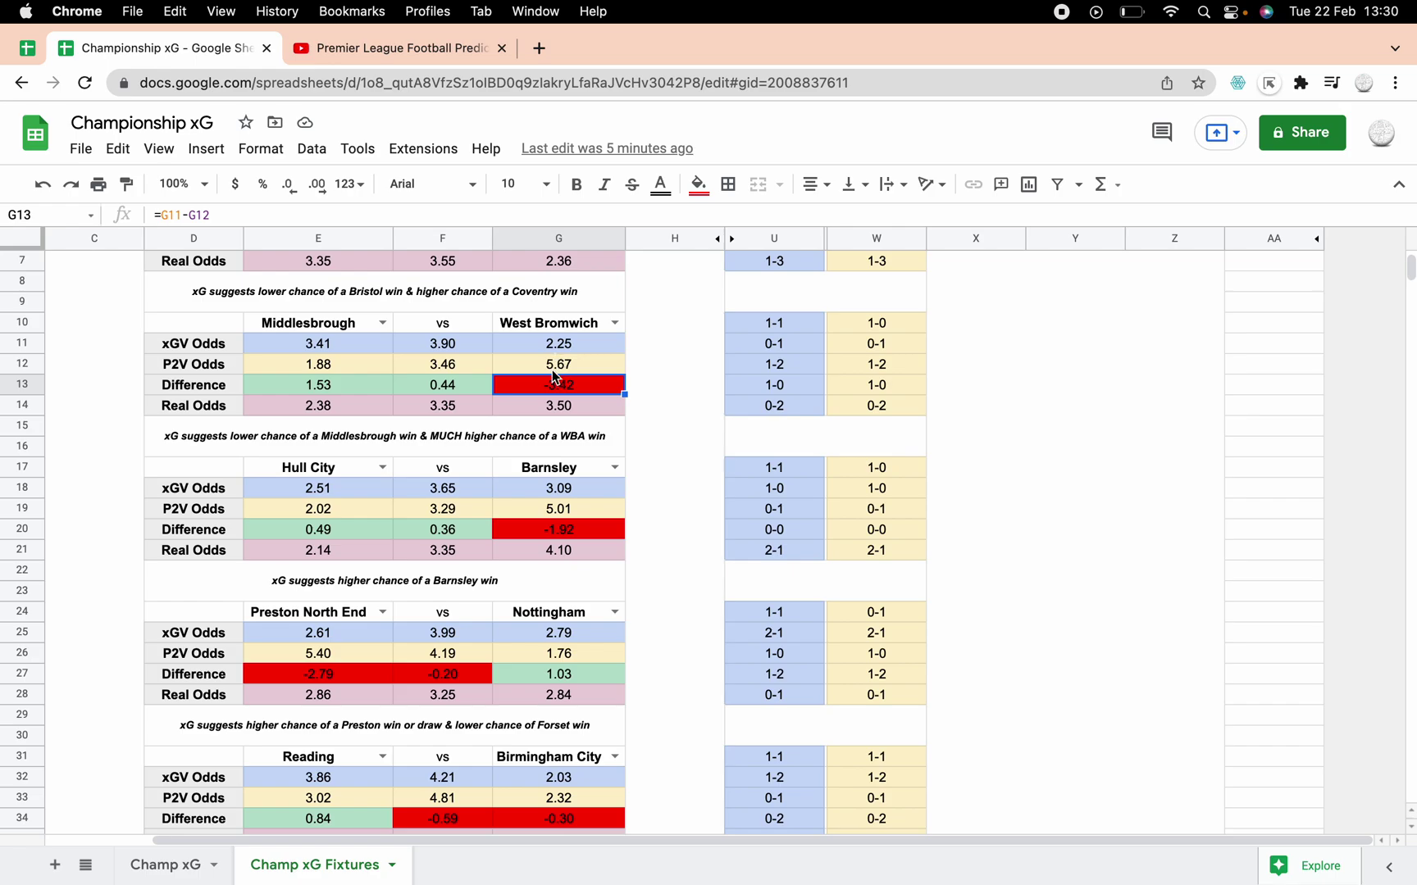
left_click(555, 410)
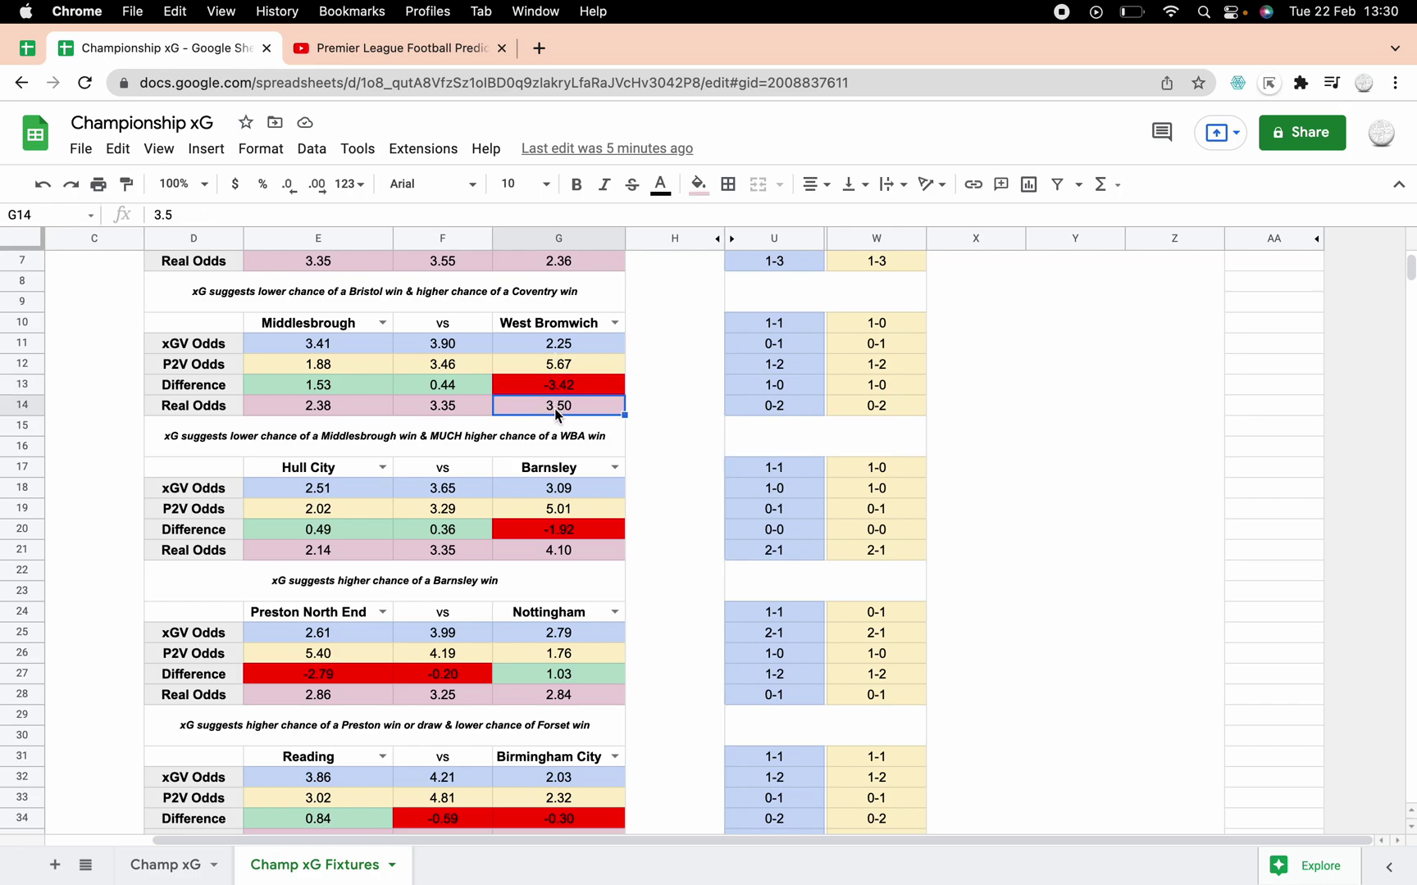
left_click(567, 346)
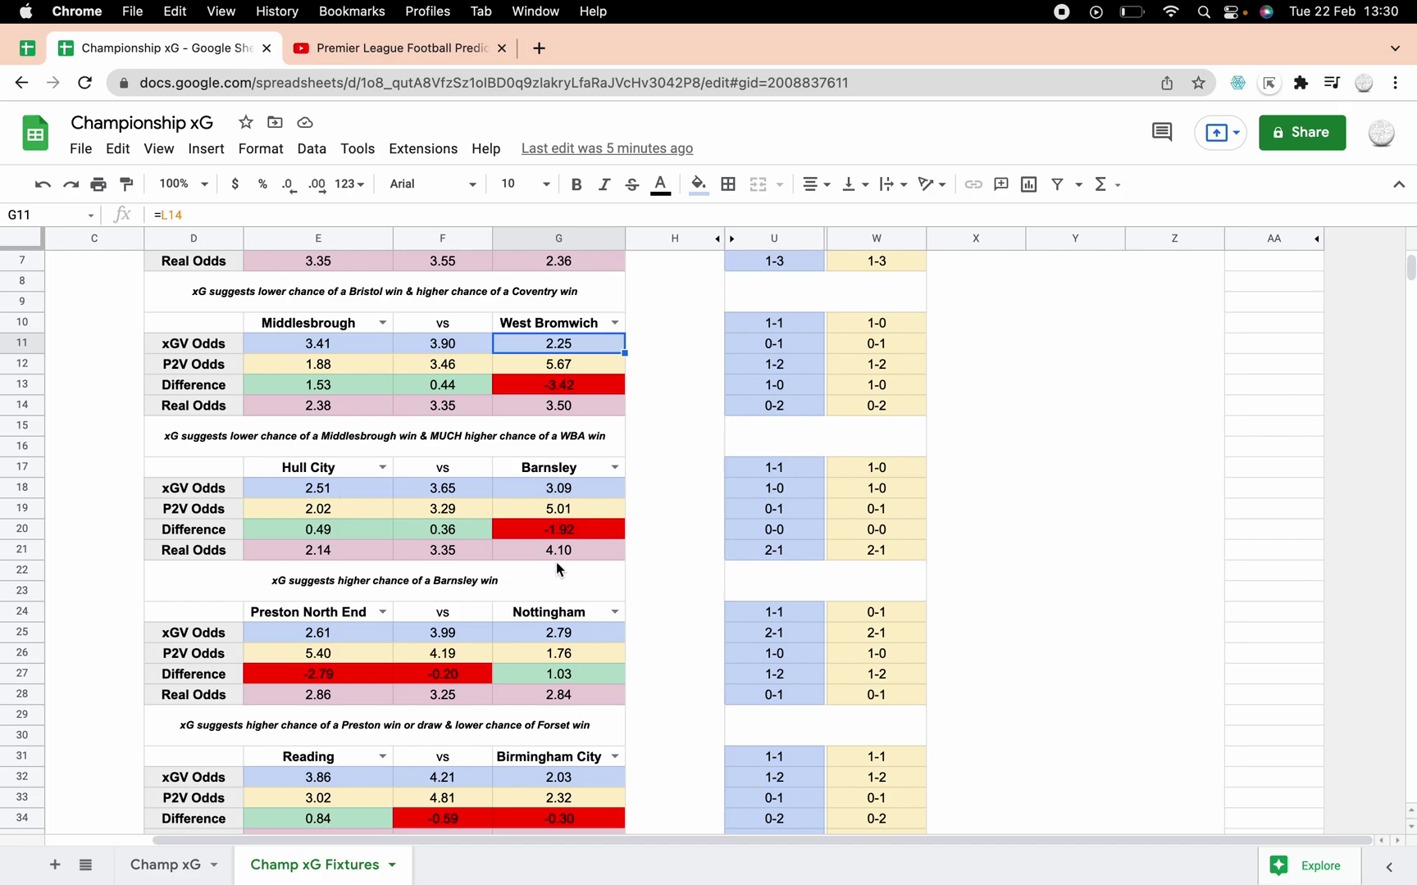
left_click(564, 531)
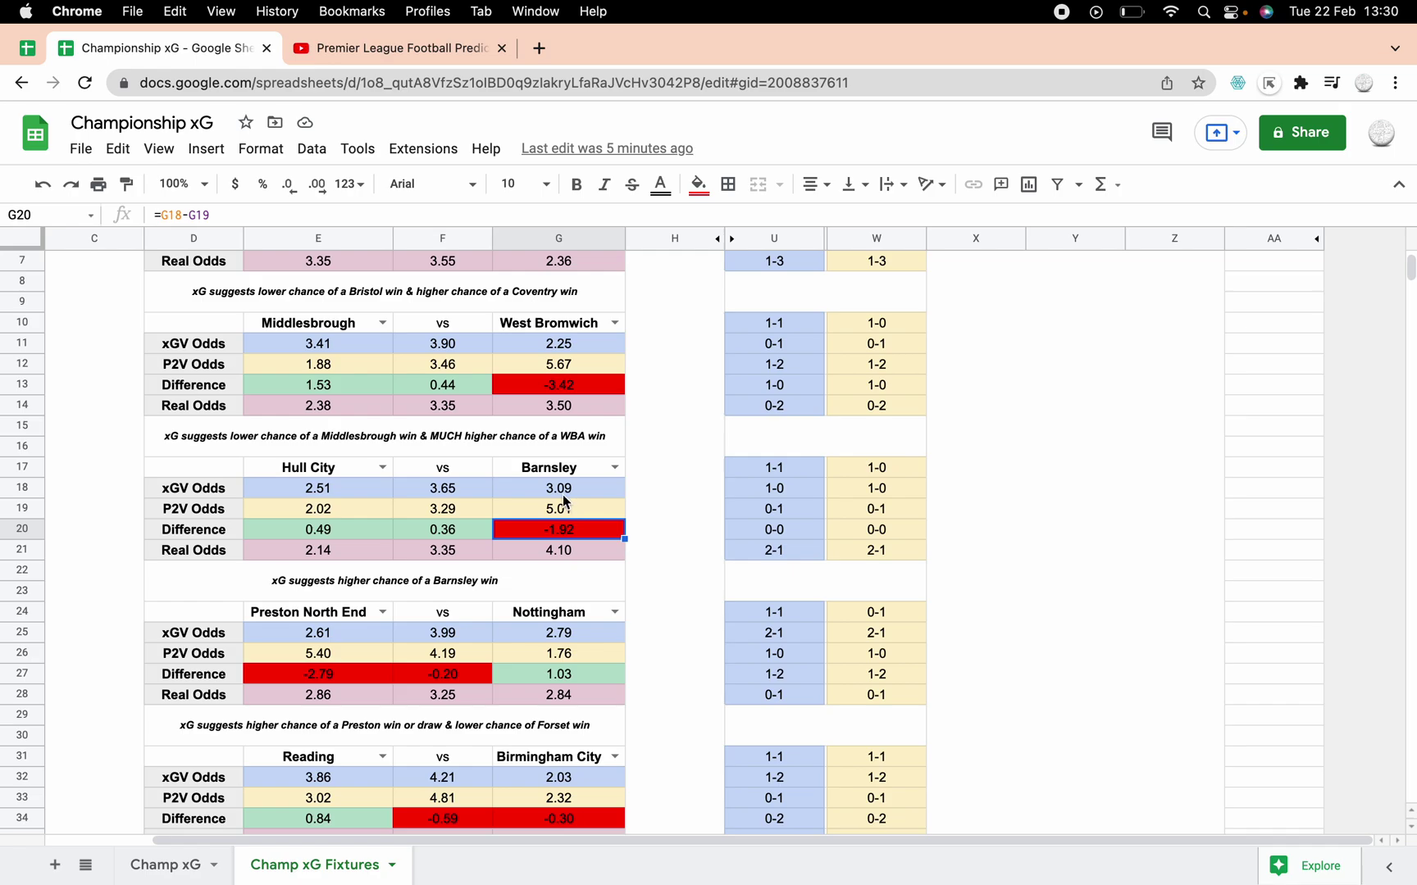
left_click(566, 511)
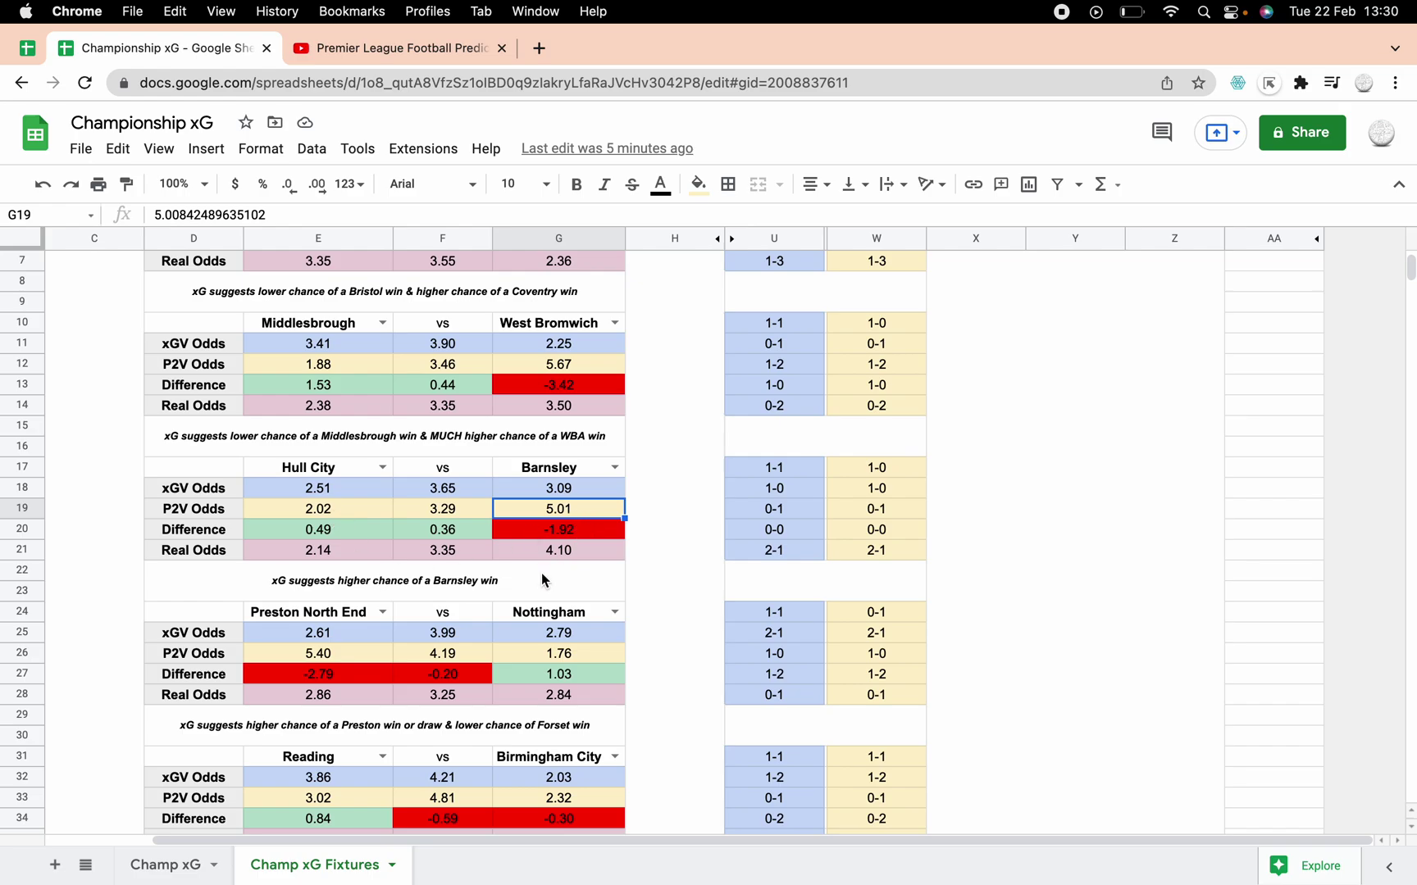
scroll(541, 580, "down", 3)
scroll(541, 578, "left", 1)
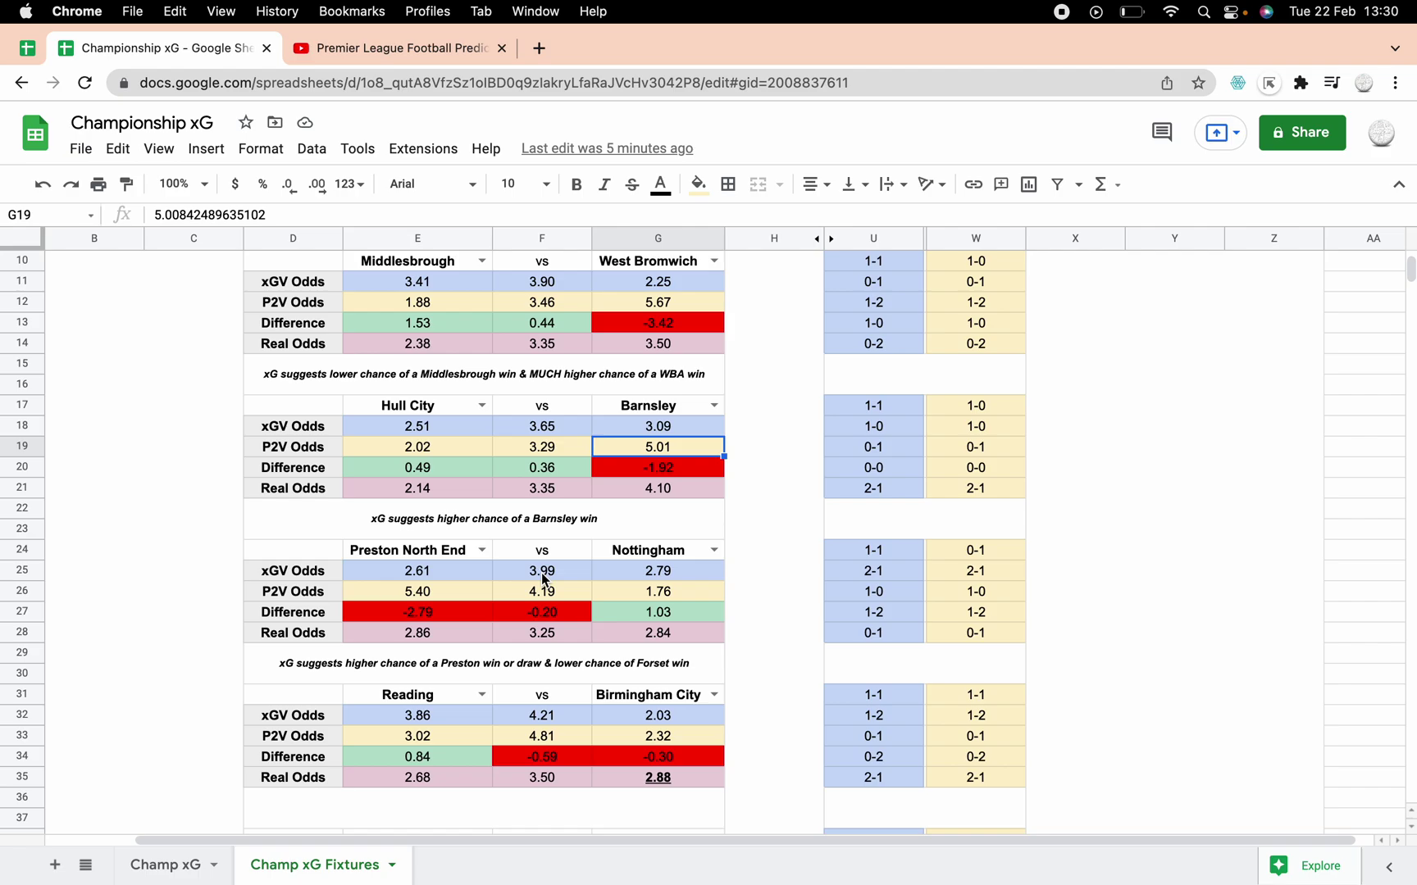
scroll(541, 572, "down", 4)
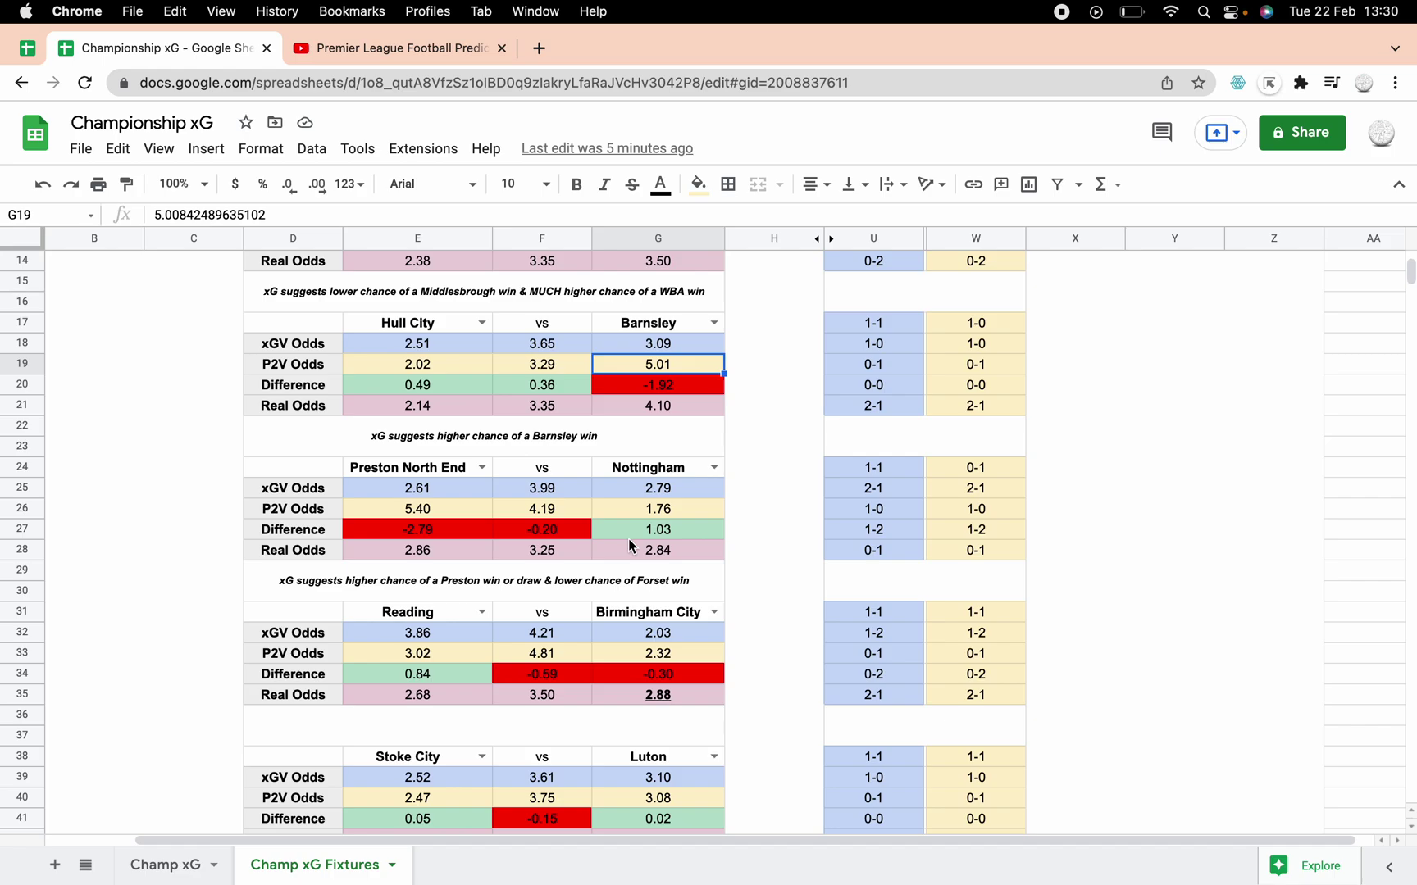
left_click(670, 516)
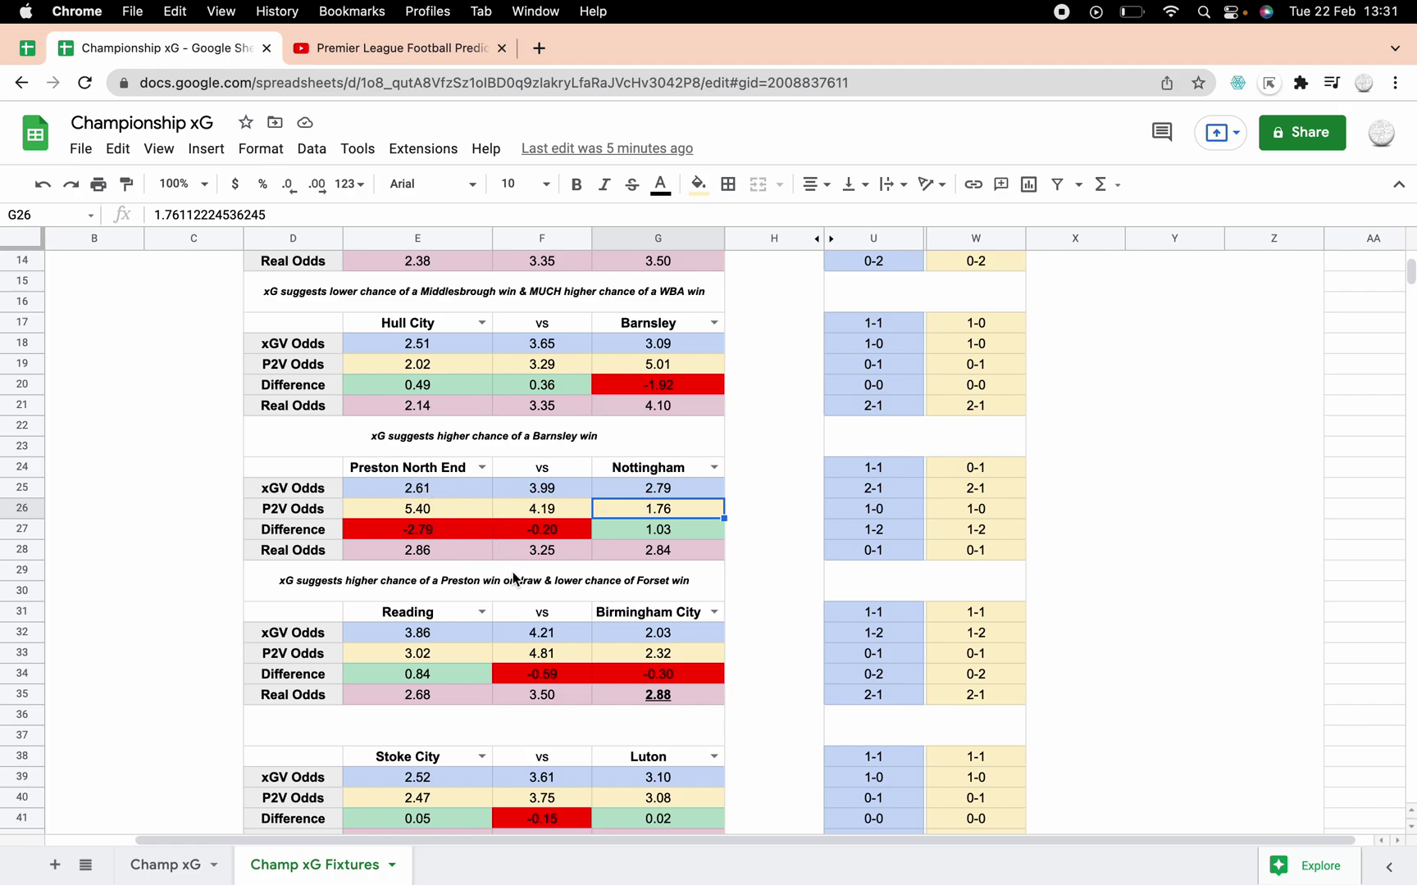
scroll(516, 576, "down", 3)
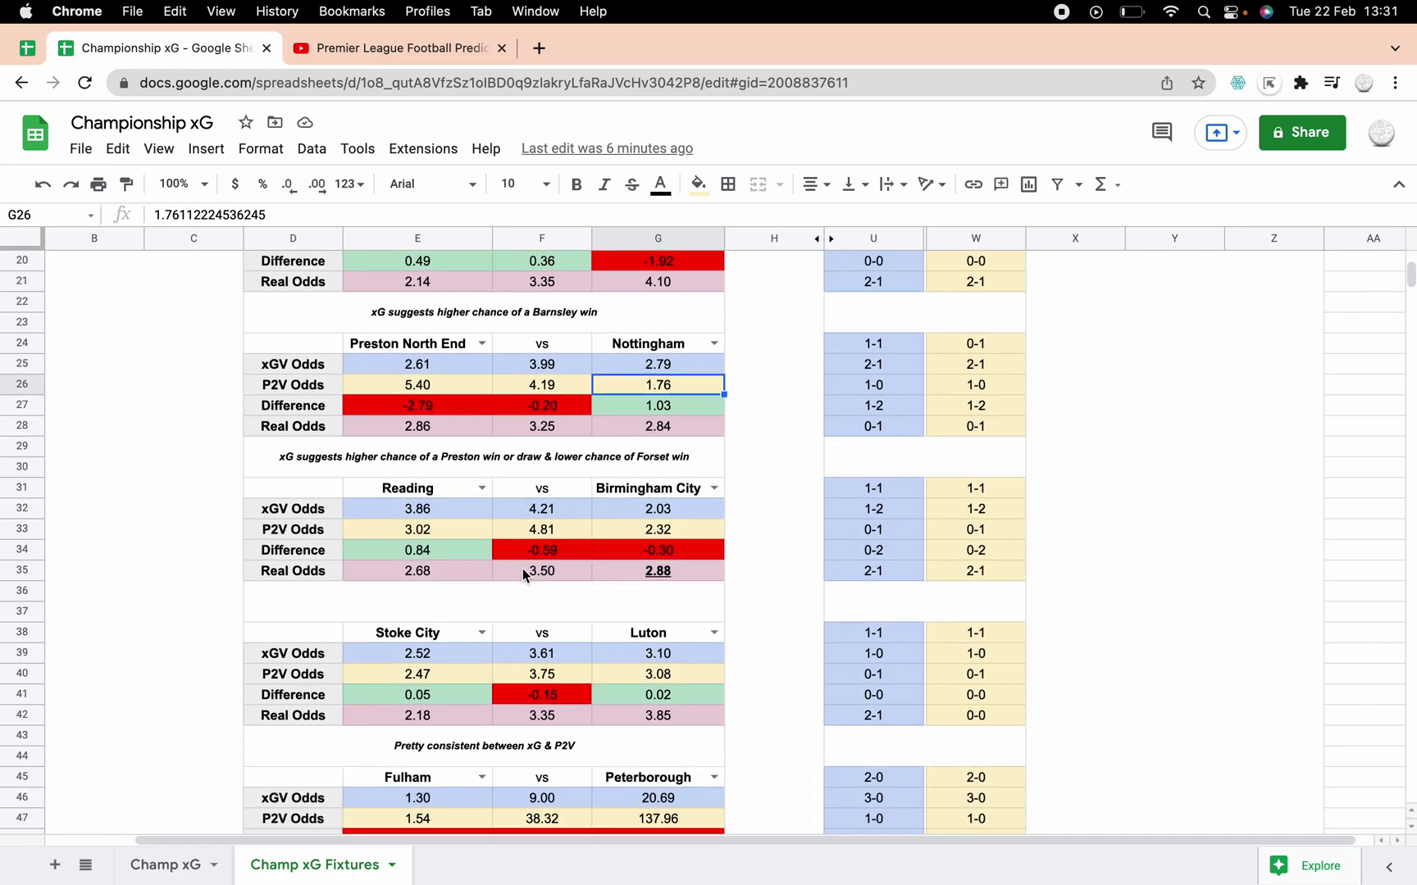
scroll(514, 550, "down", 1)
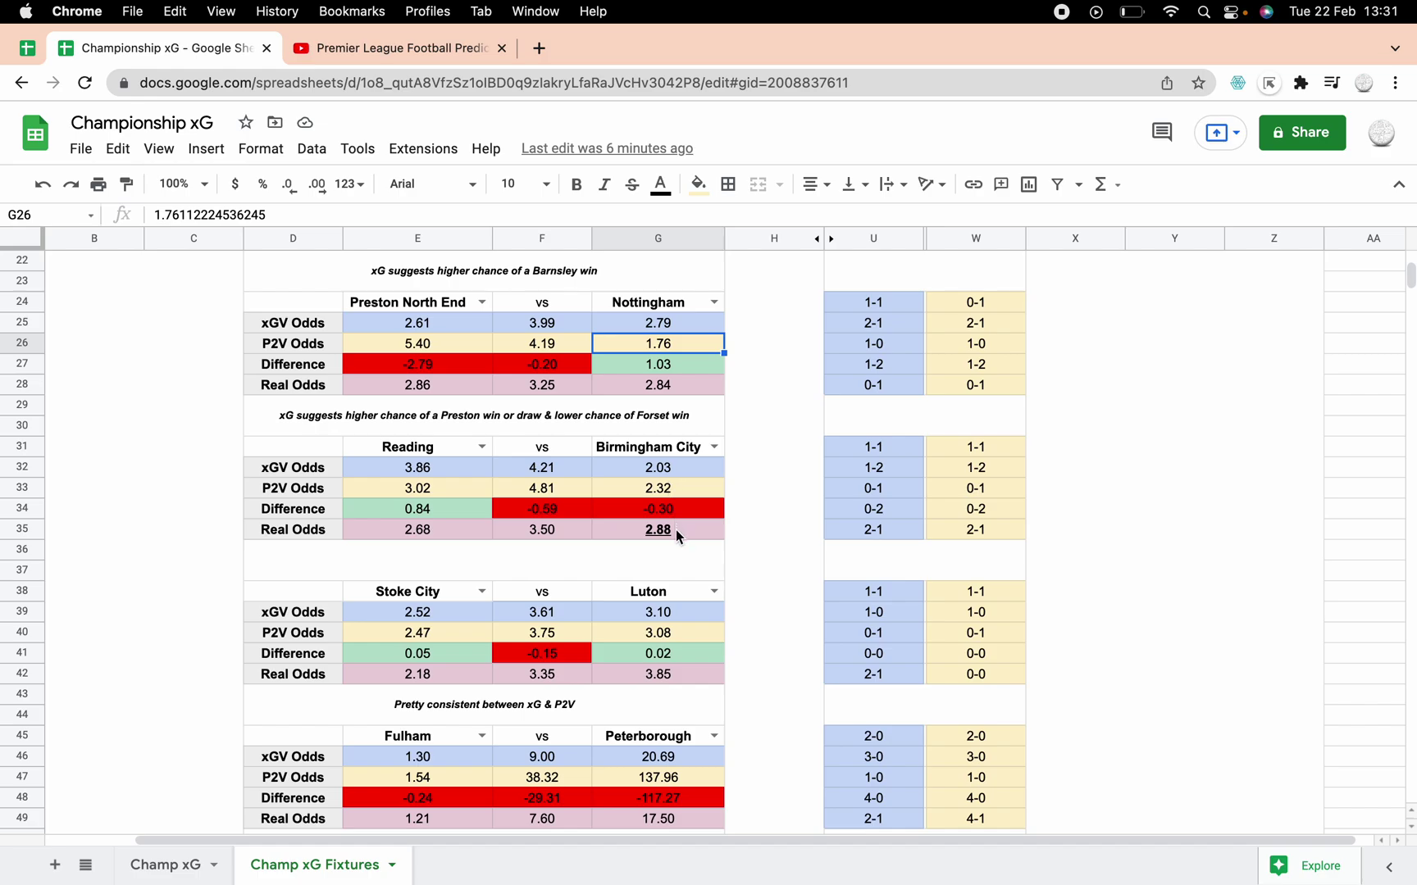
left_click(675, 530)
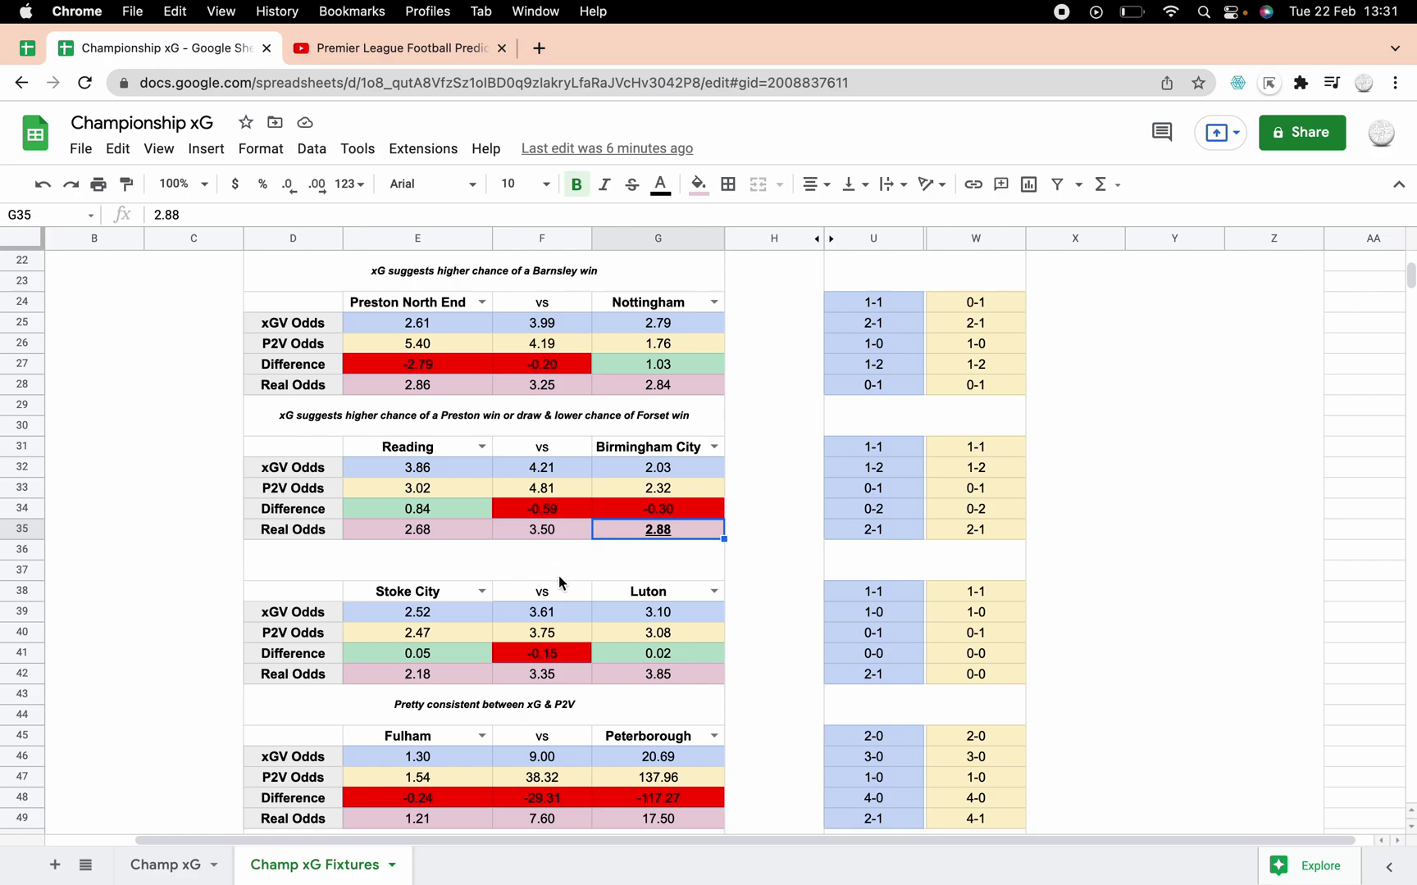
scroll(559, 582, "down", 2)
scroll(559, 581, "down", 1)
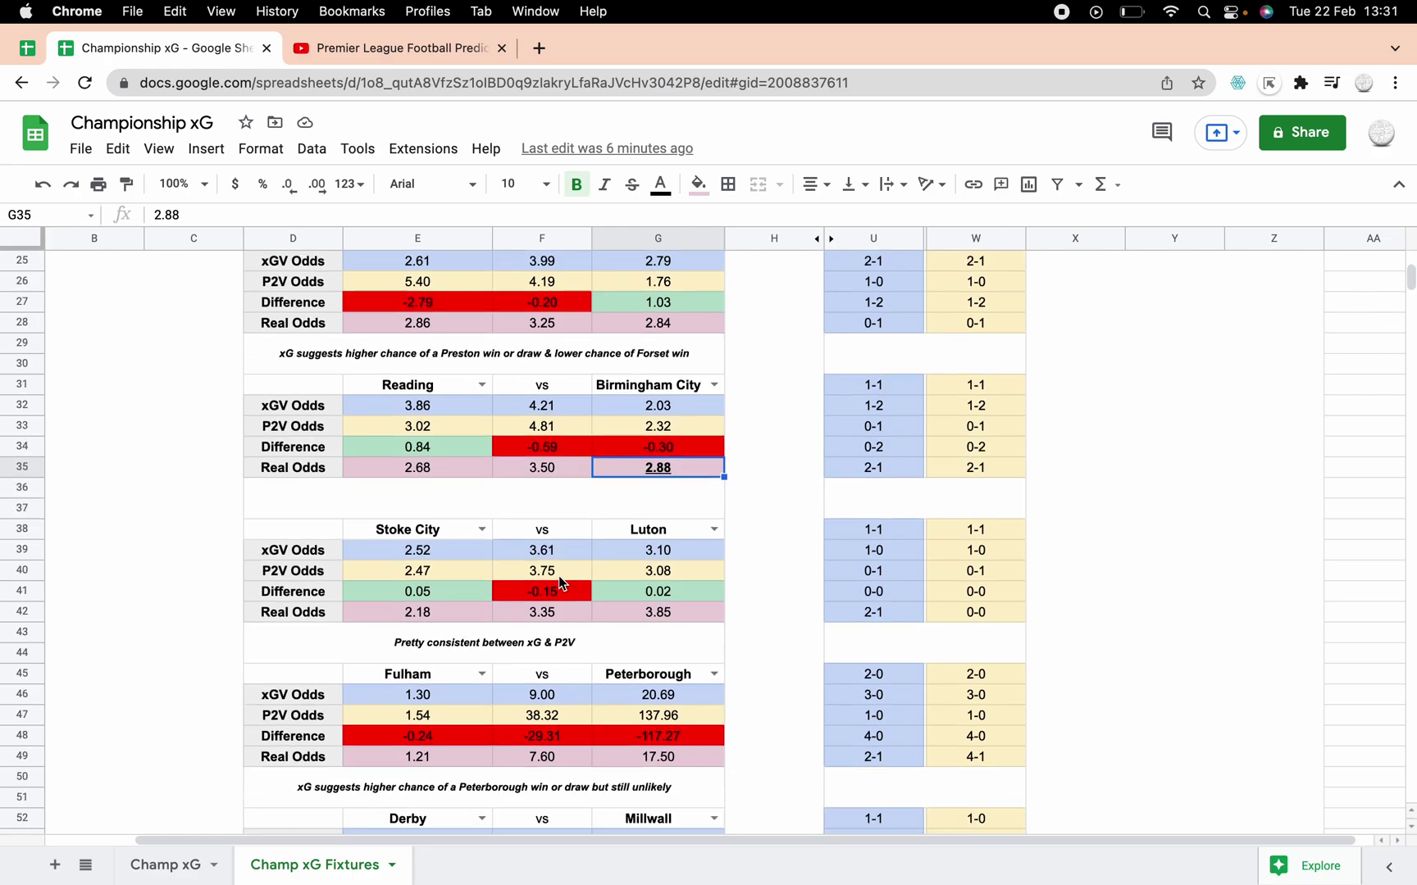
scroll(560, 580, "down", 1)
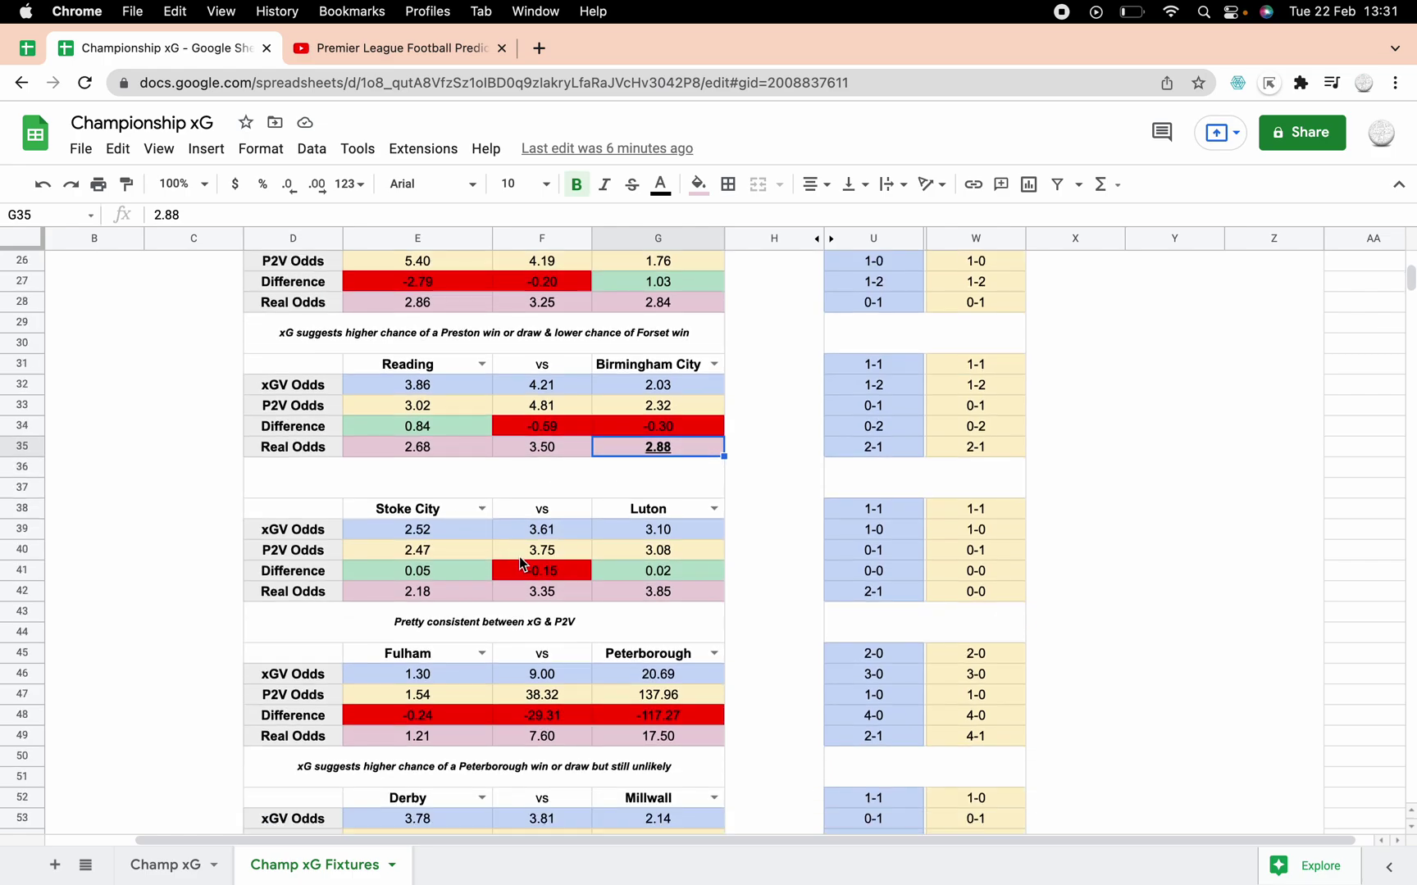
scroll(523, 564, "down", 1)
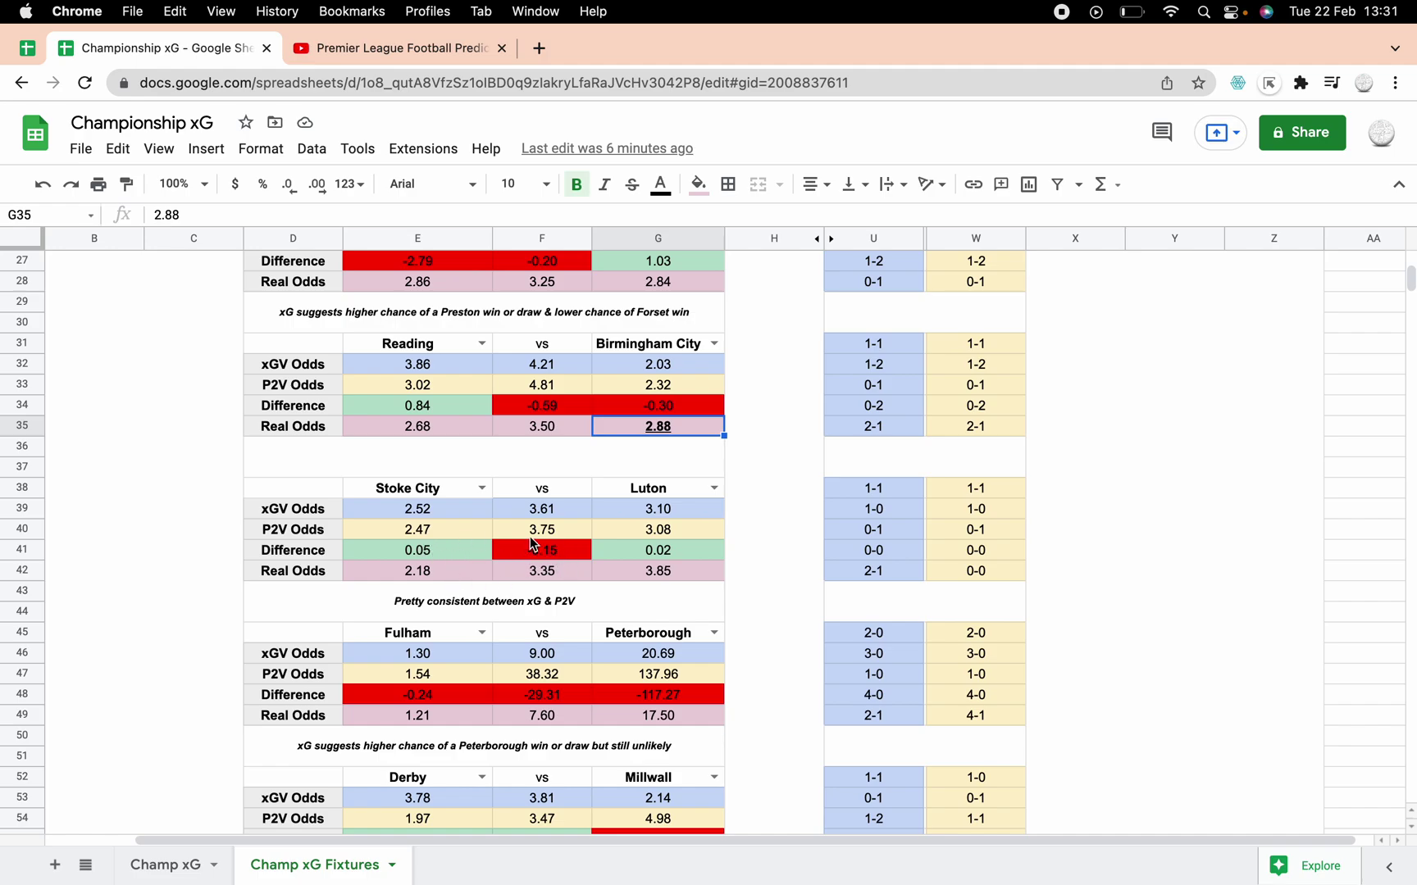
scroll(552, 569, "down", 3)
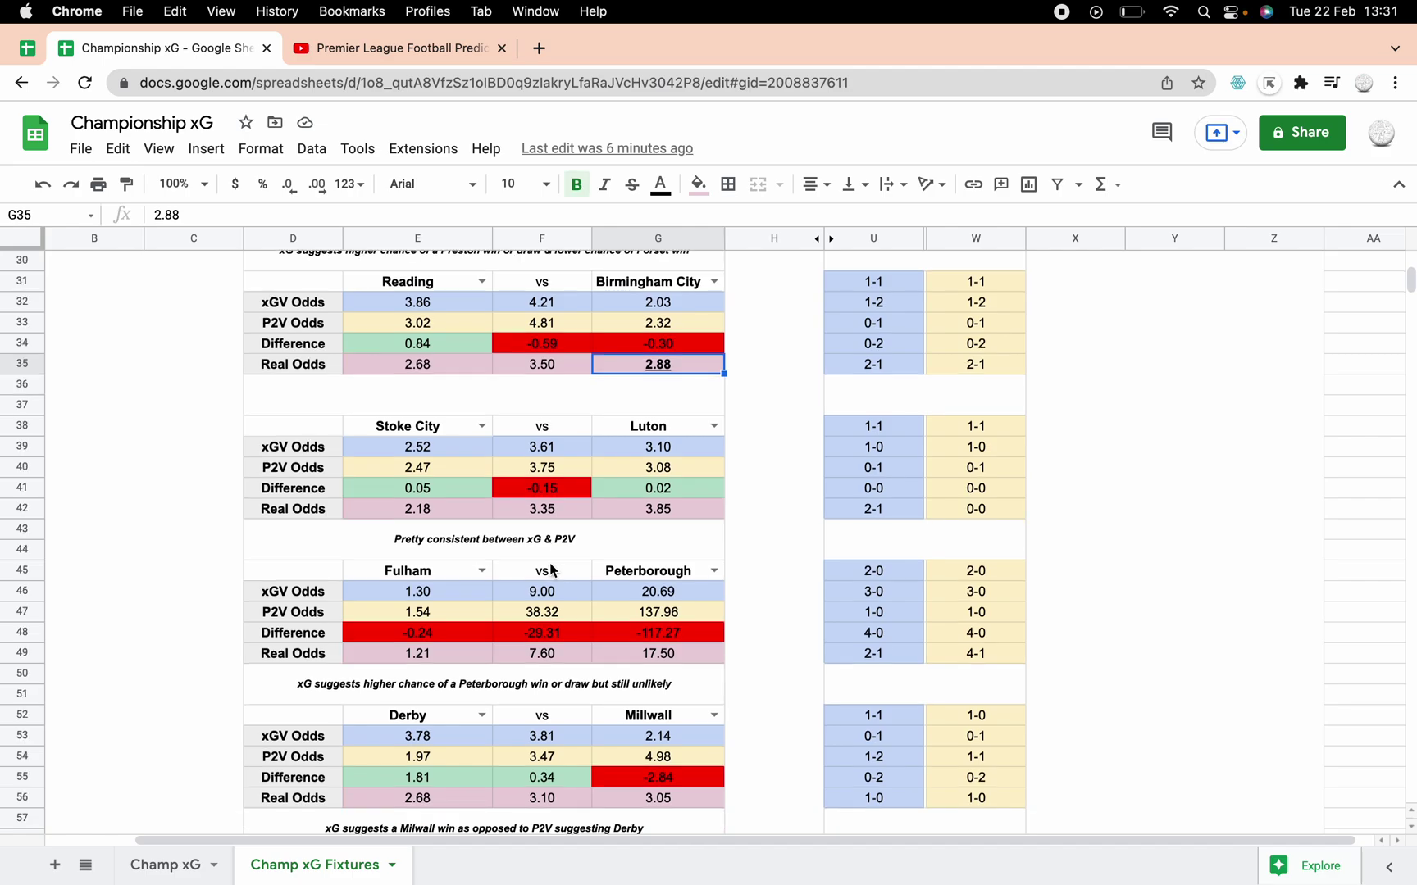
scroll(552, 570, "down", 3)
scroll(552, 570, "down", 2)
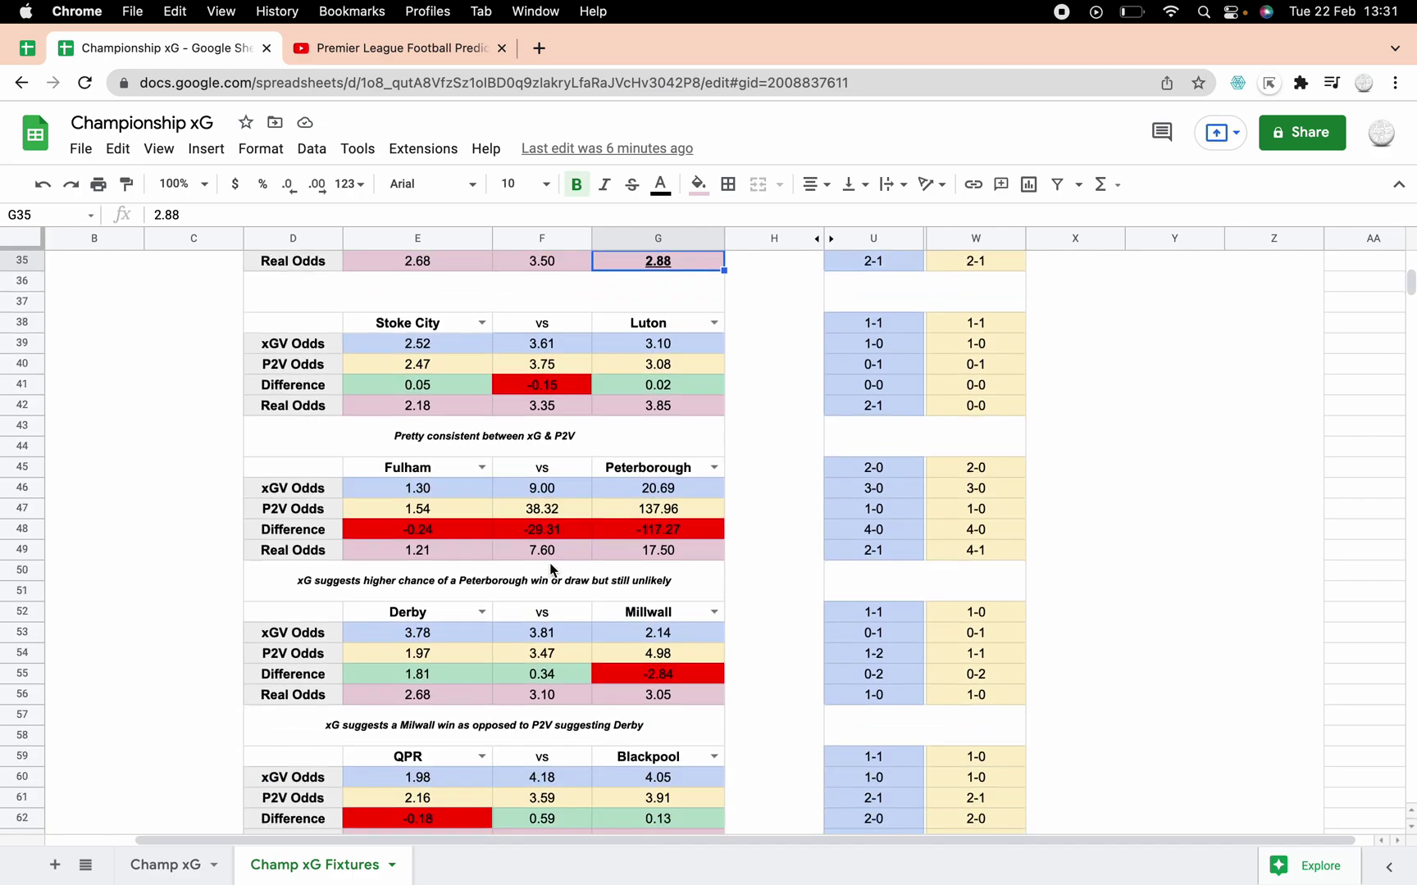
left_click(668, 530)
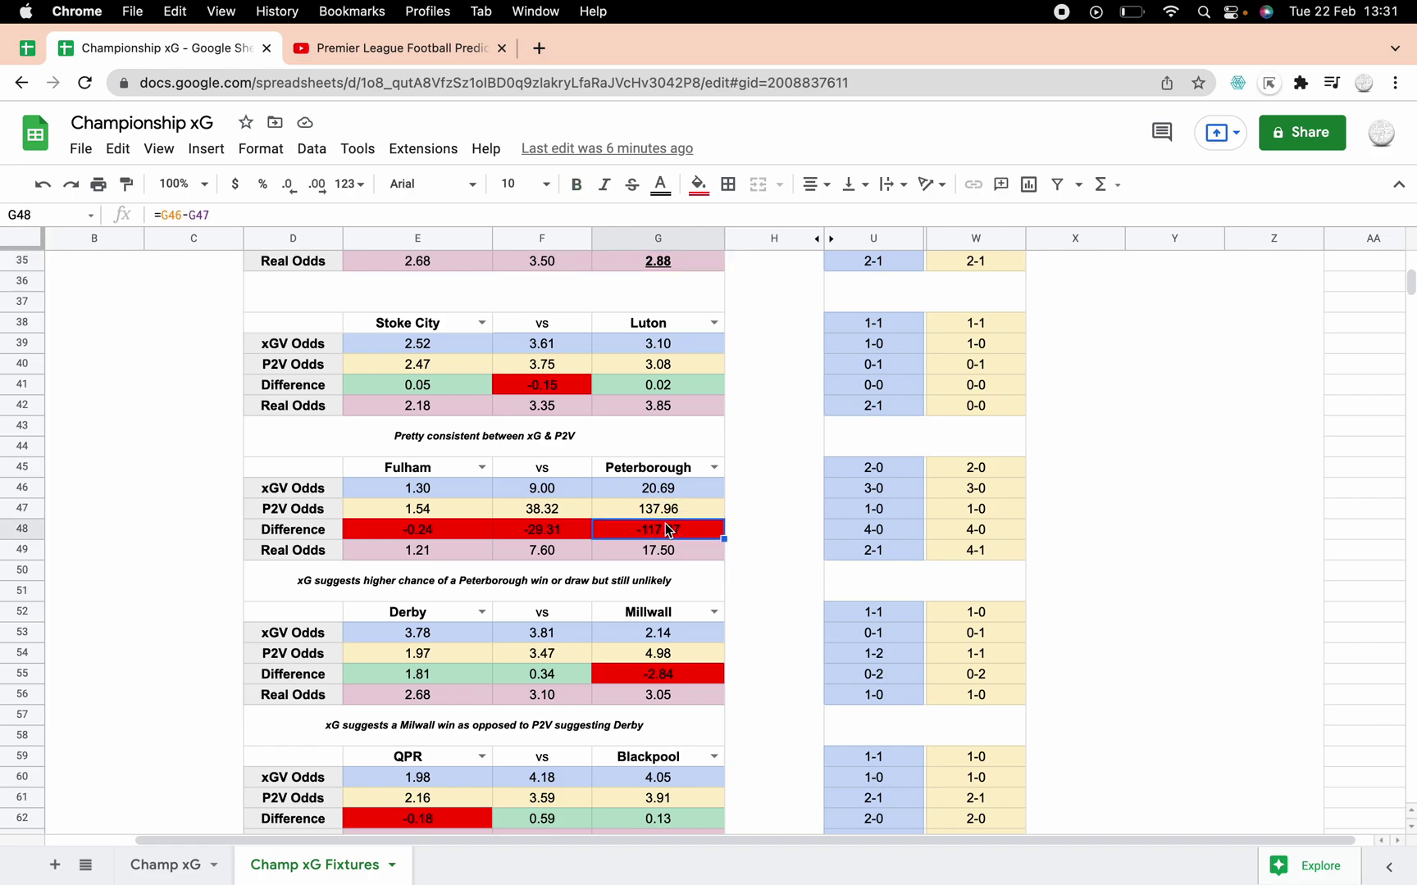
left_click(555, 537)
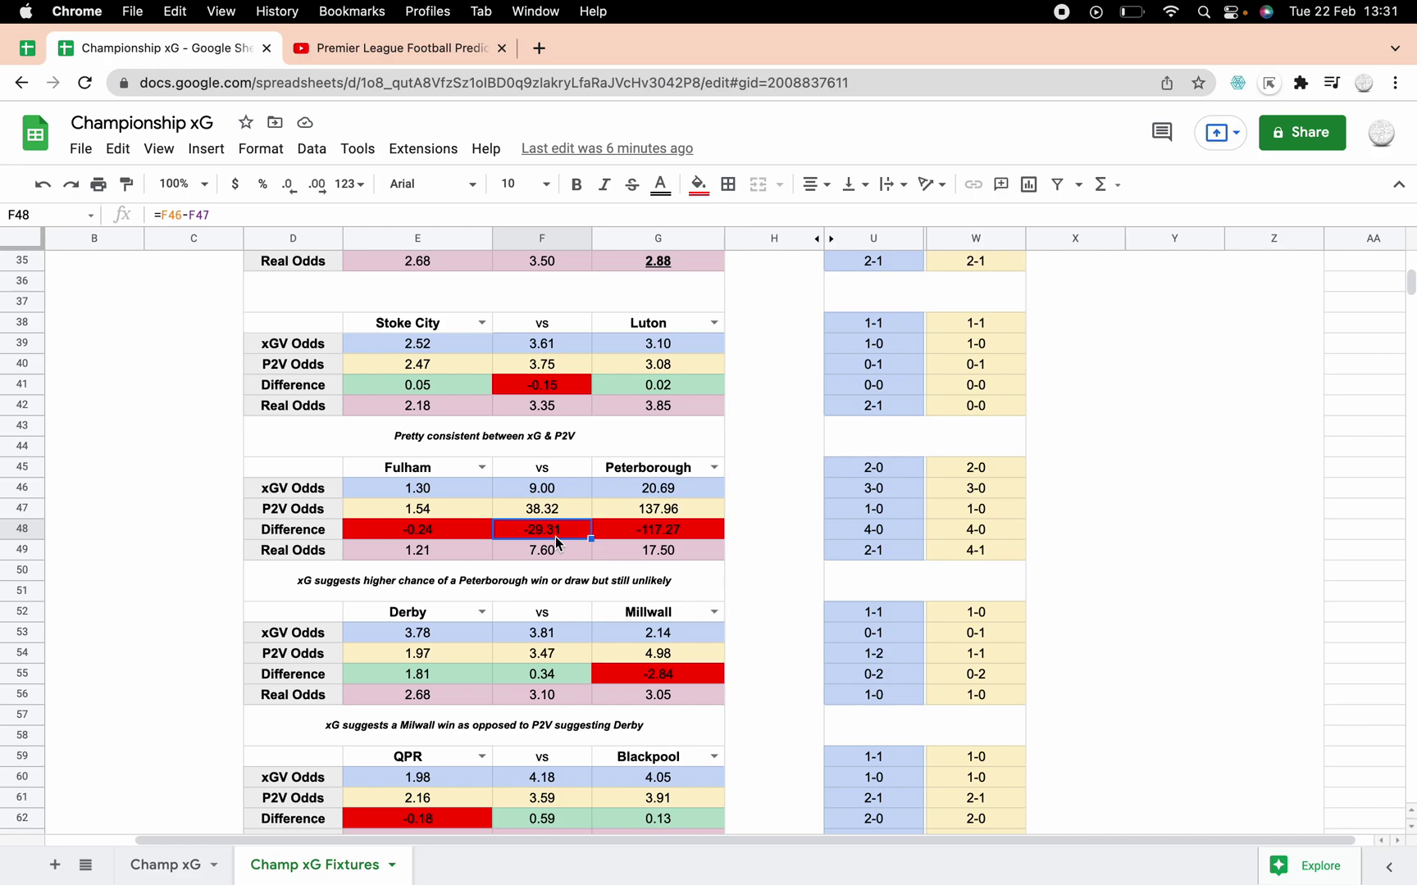
left_click(648, 528)
left_click(660, 513)
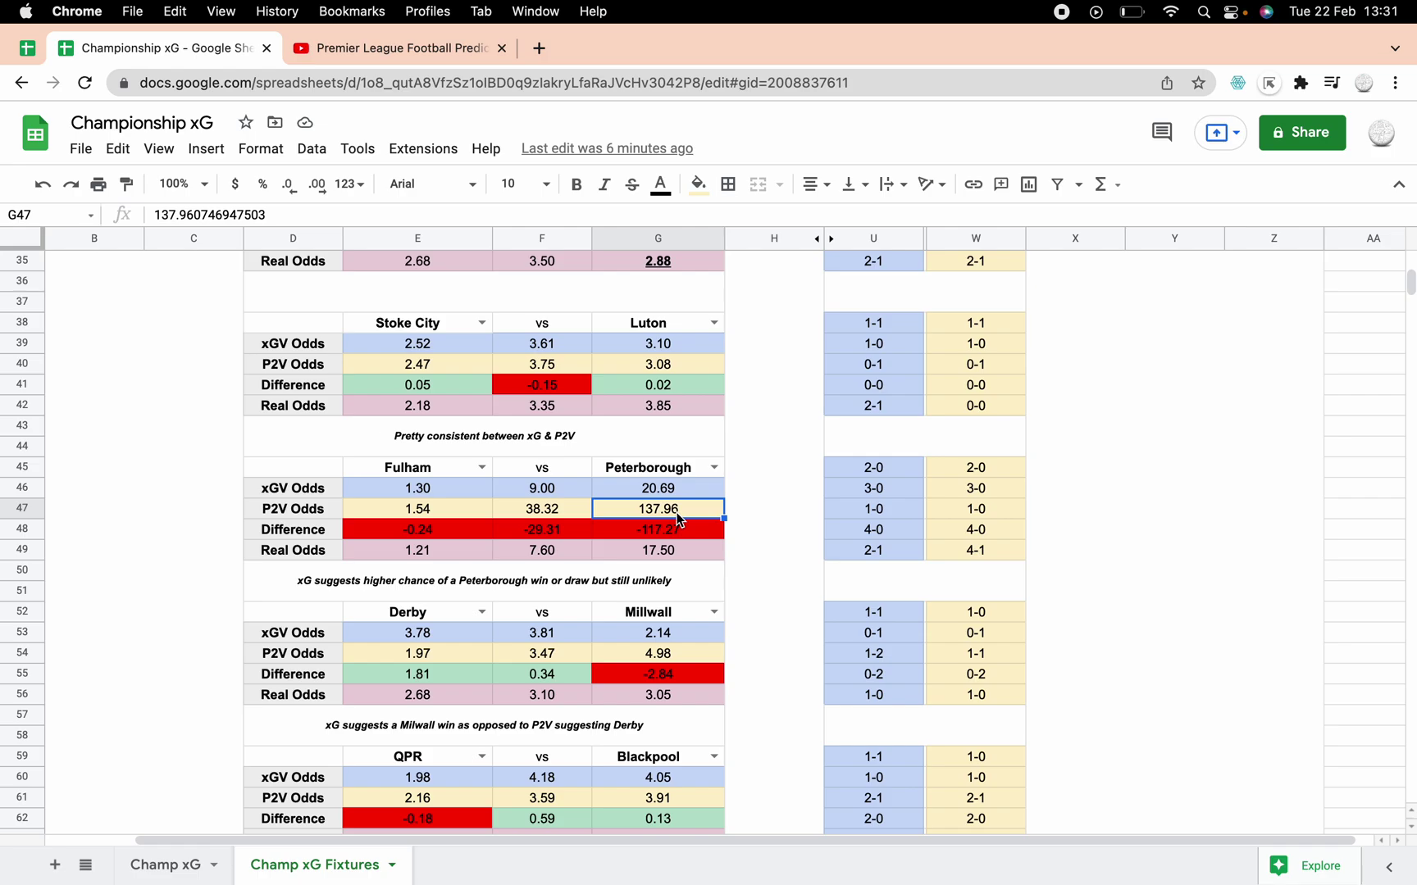
left_click(564, 509)
left_click(554, 532)
left_click(629, 531)
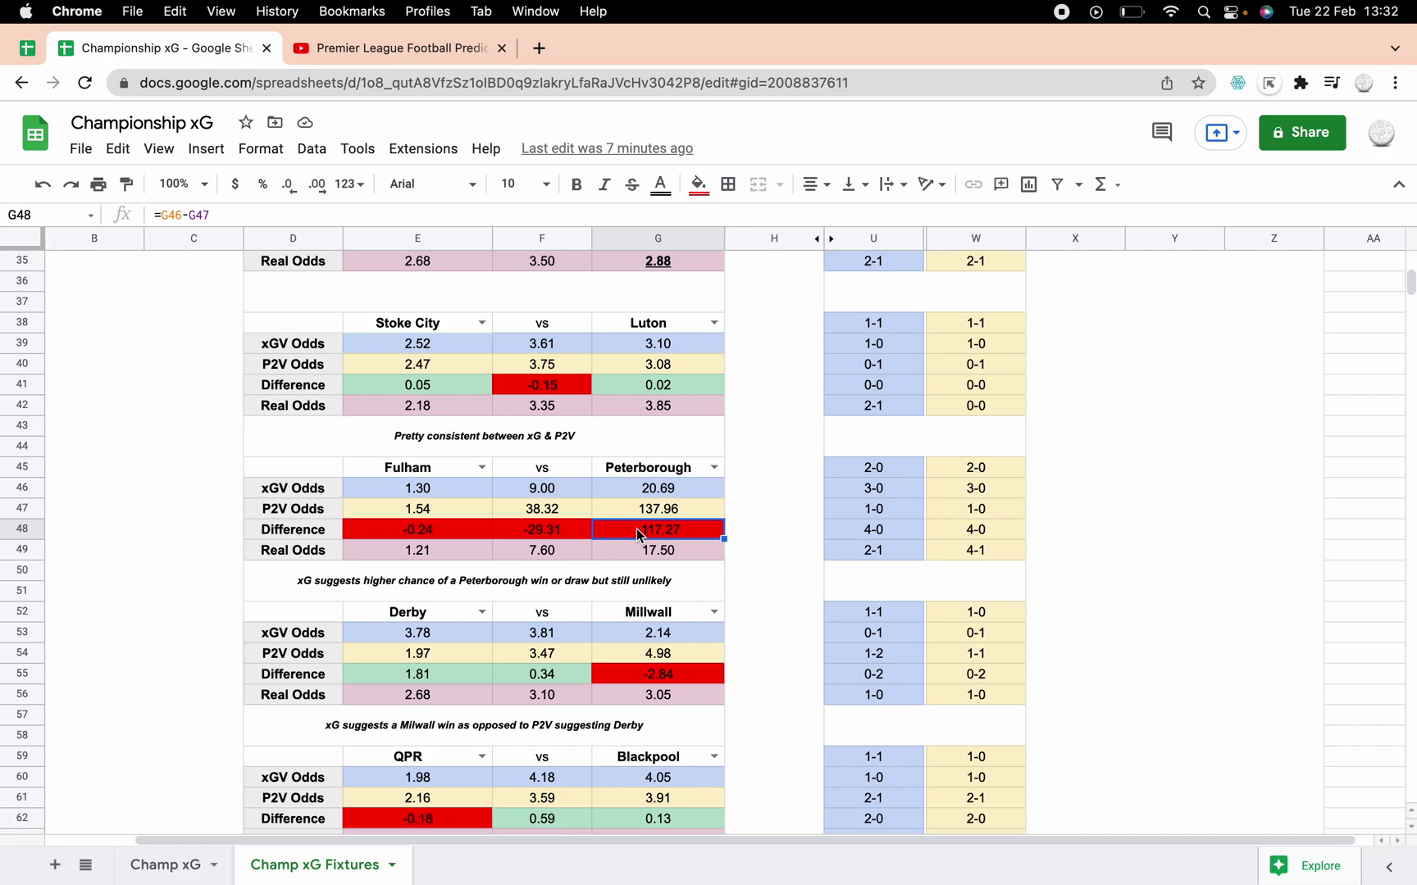
left_click(669, 490)
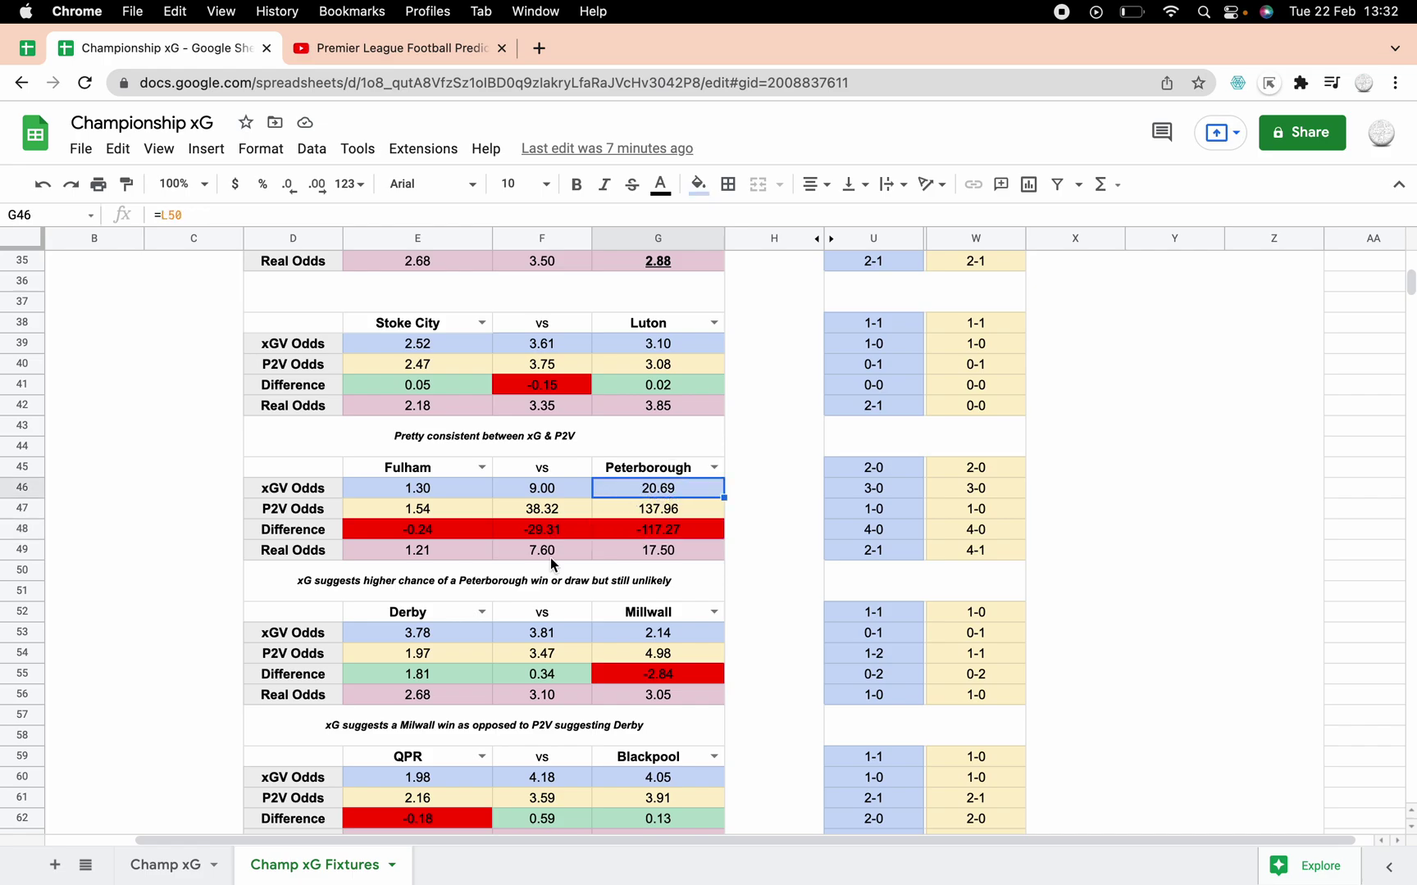
scroll(549, 582, "down", 5)
scroll(548, 604, "down", 1)
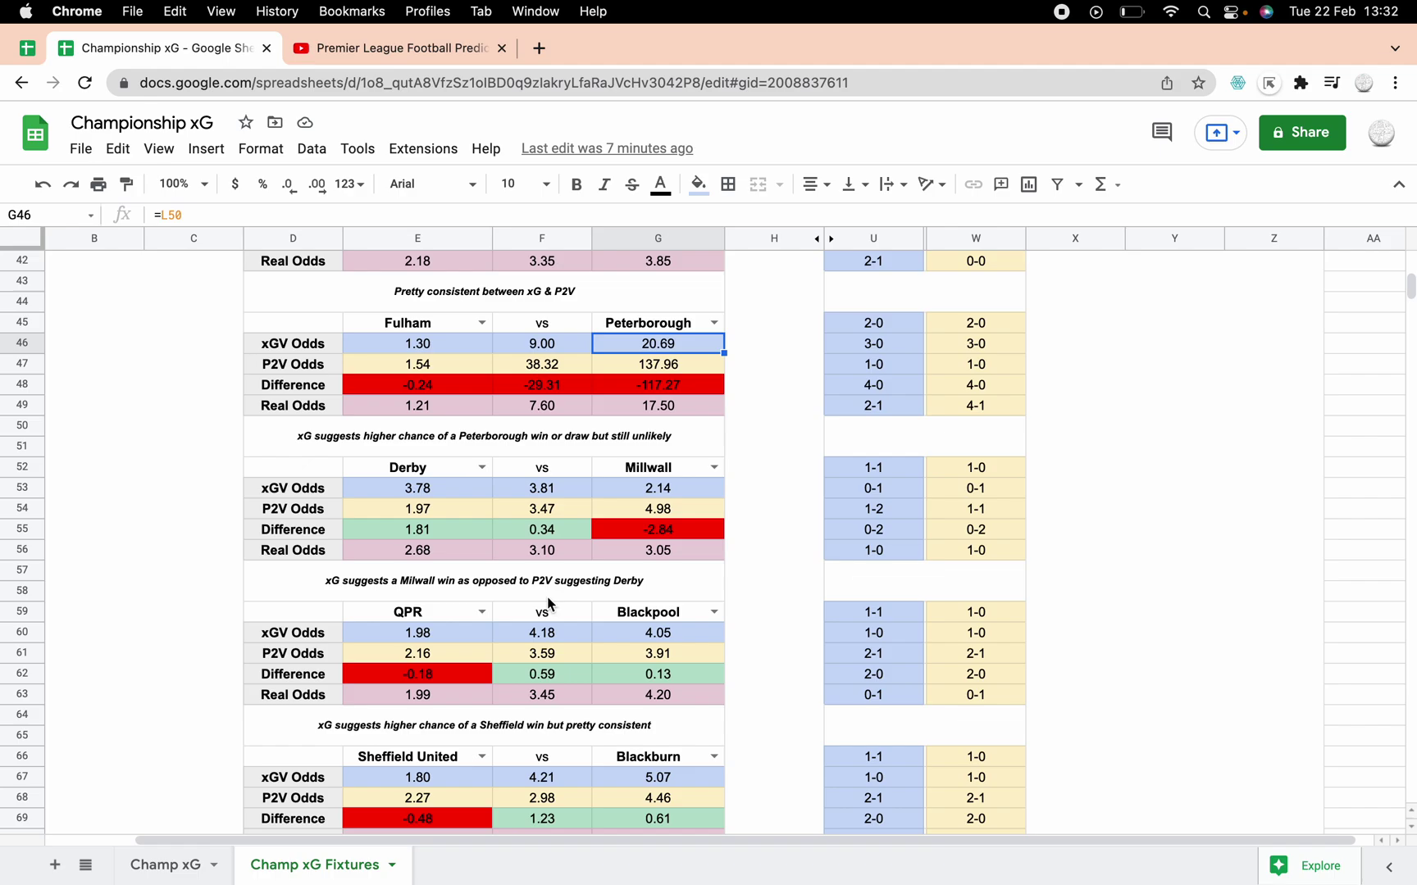
left_click(450, 510)
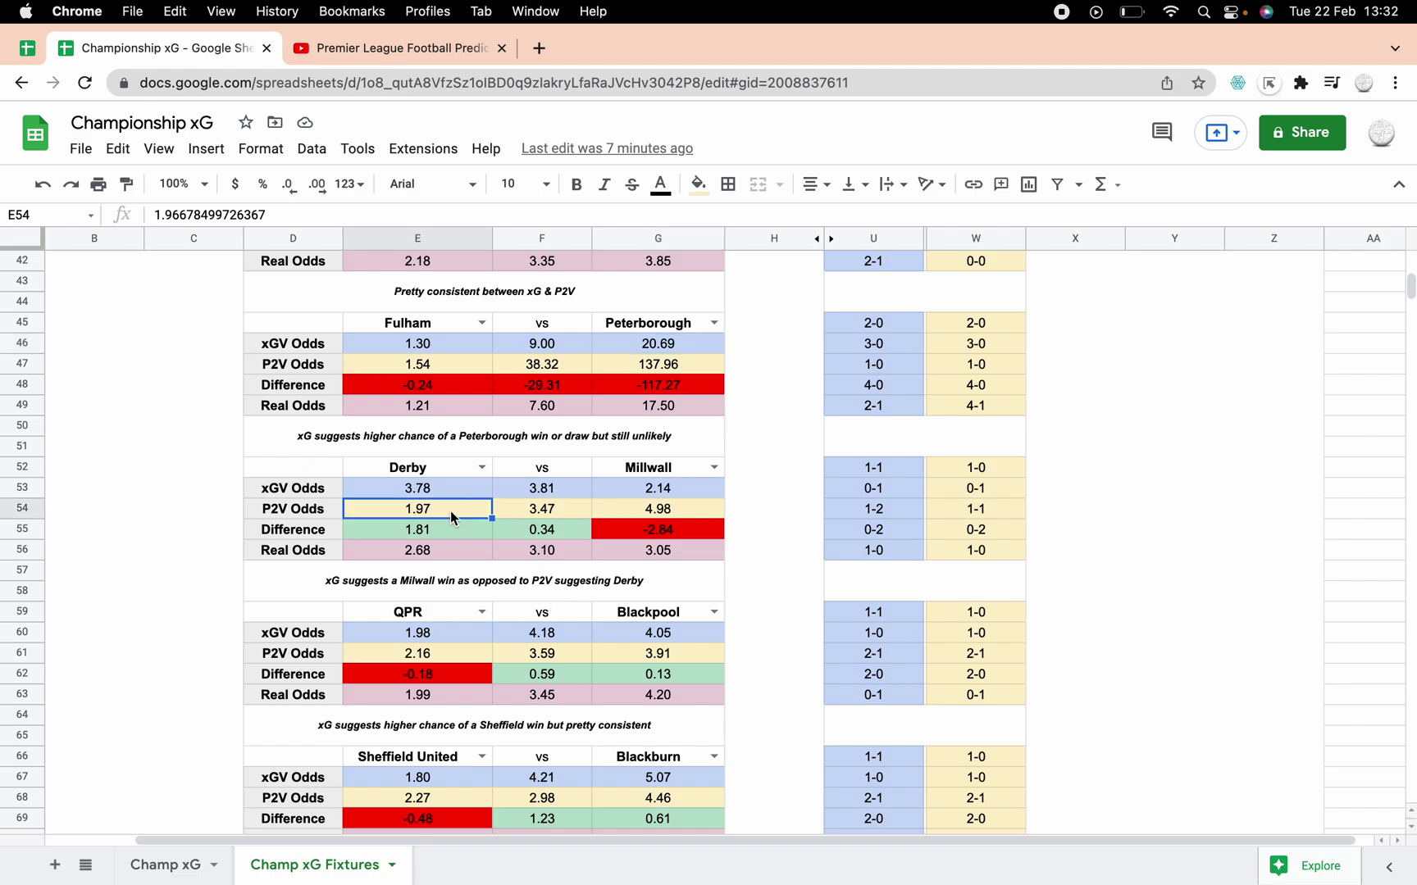
left_click(633, 475)
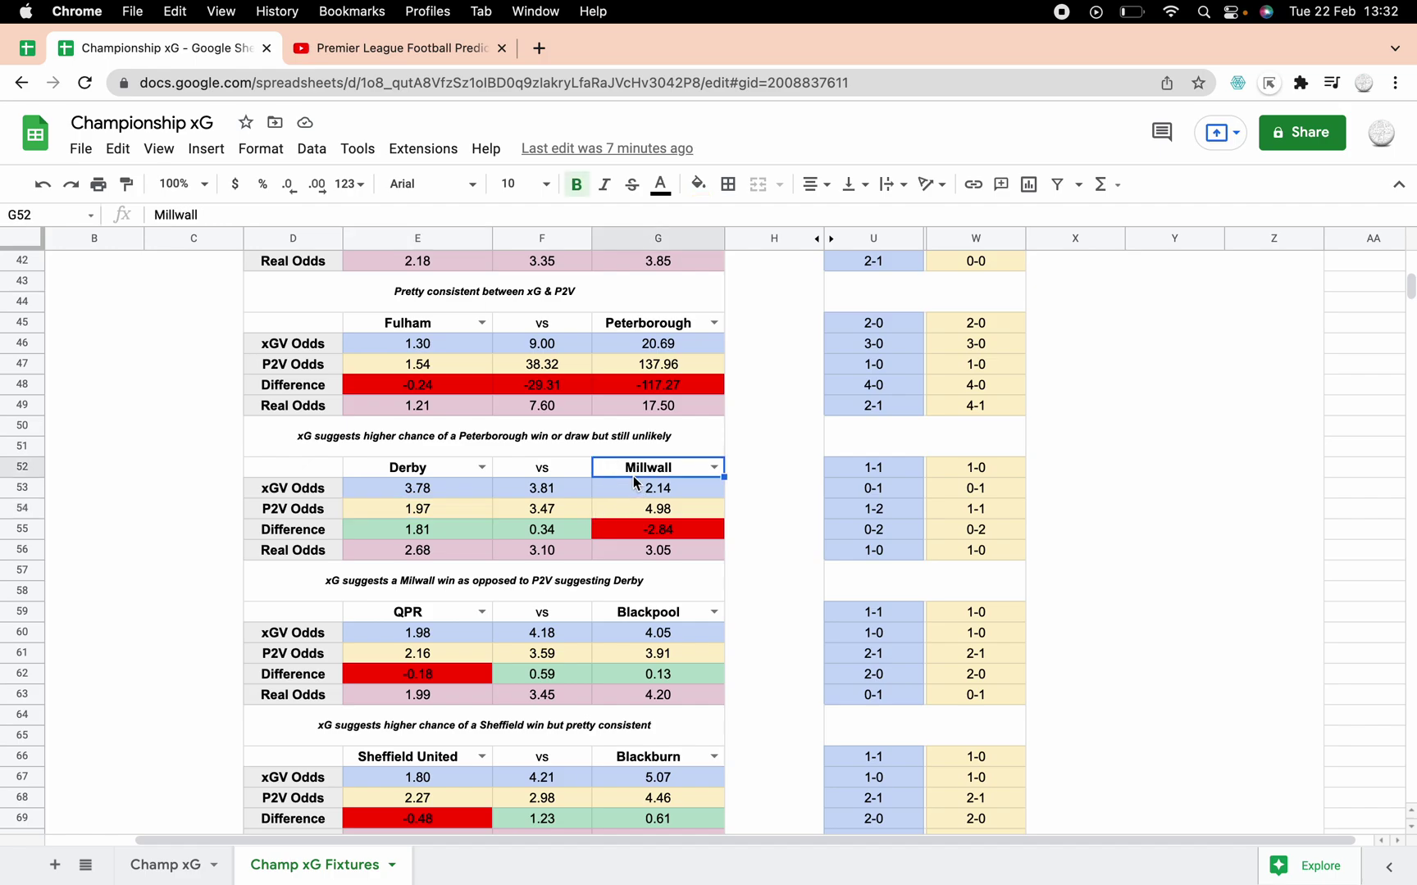
left_click(635, 496)
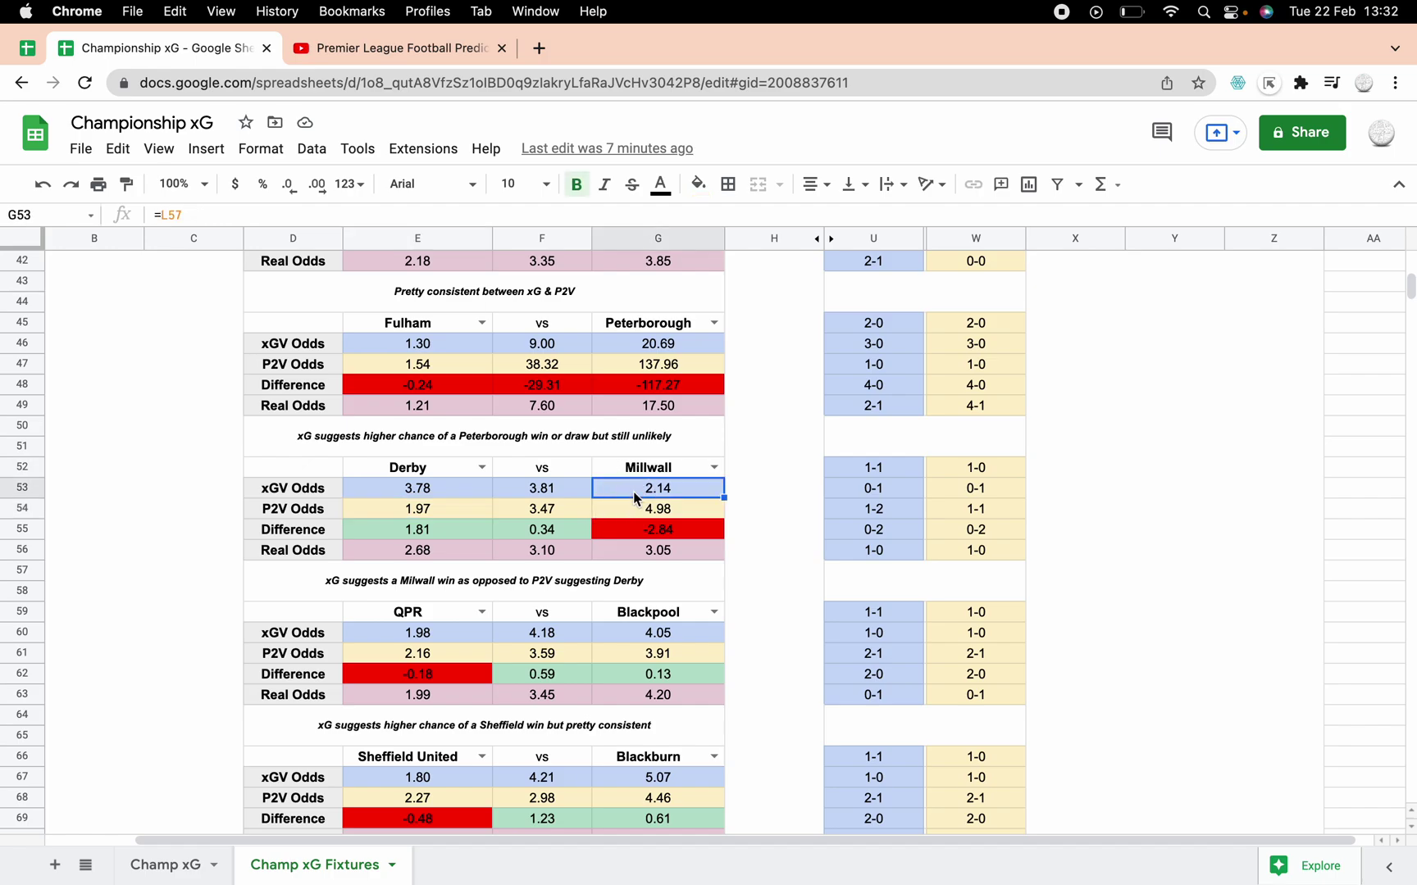
left_click(646, 530)
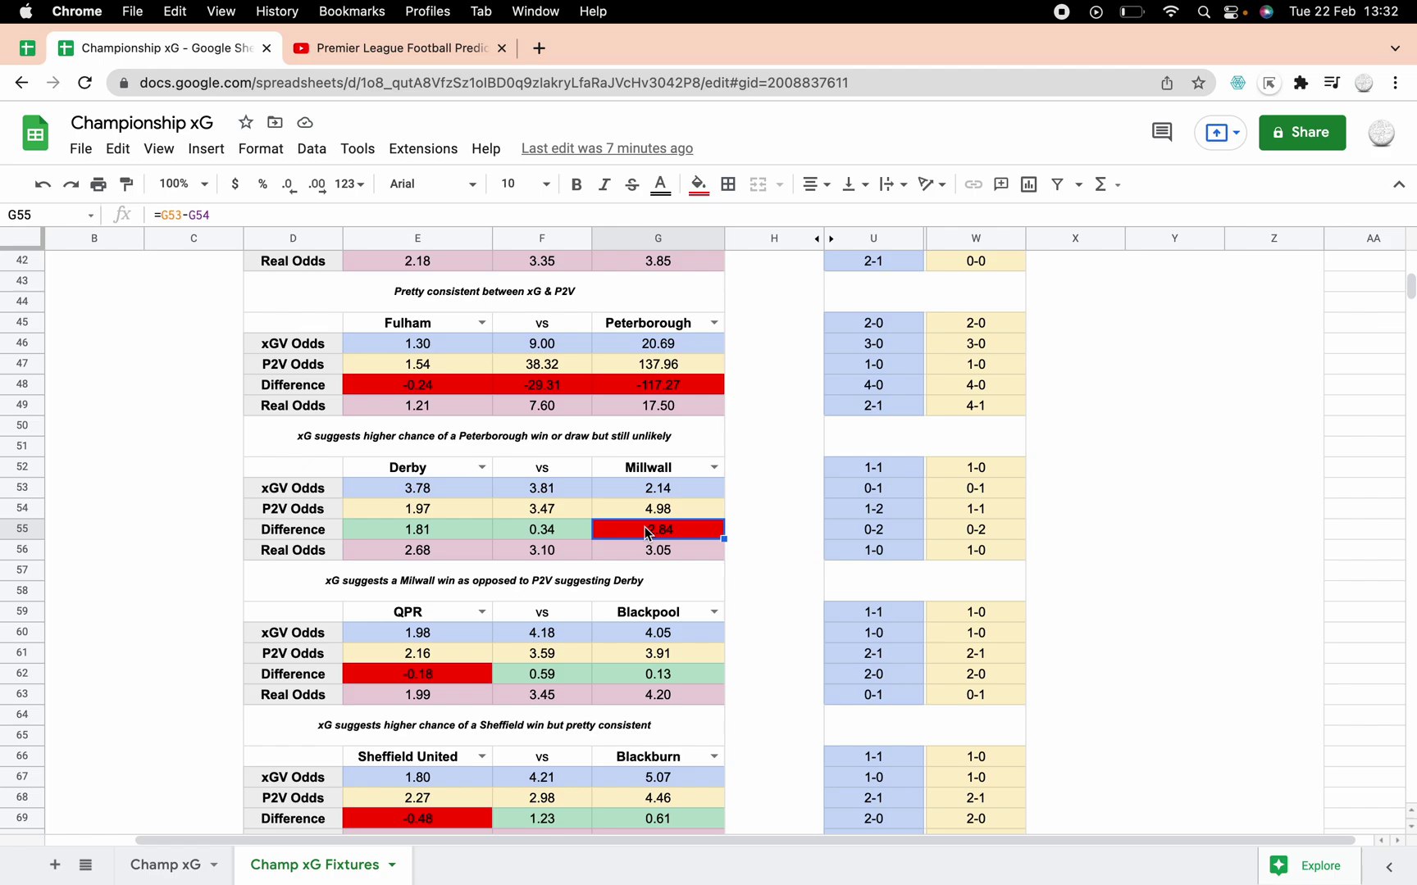
left_click(668, 488)
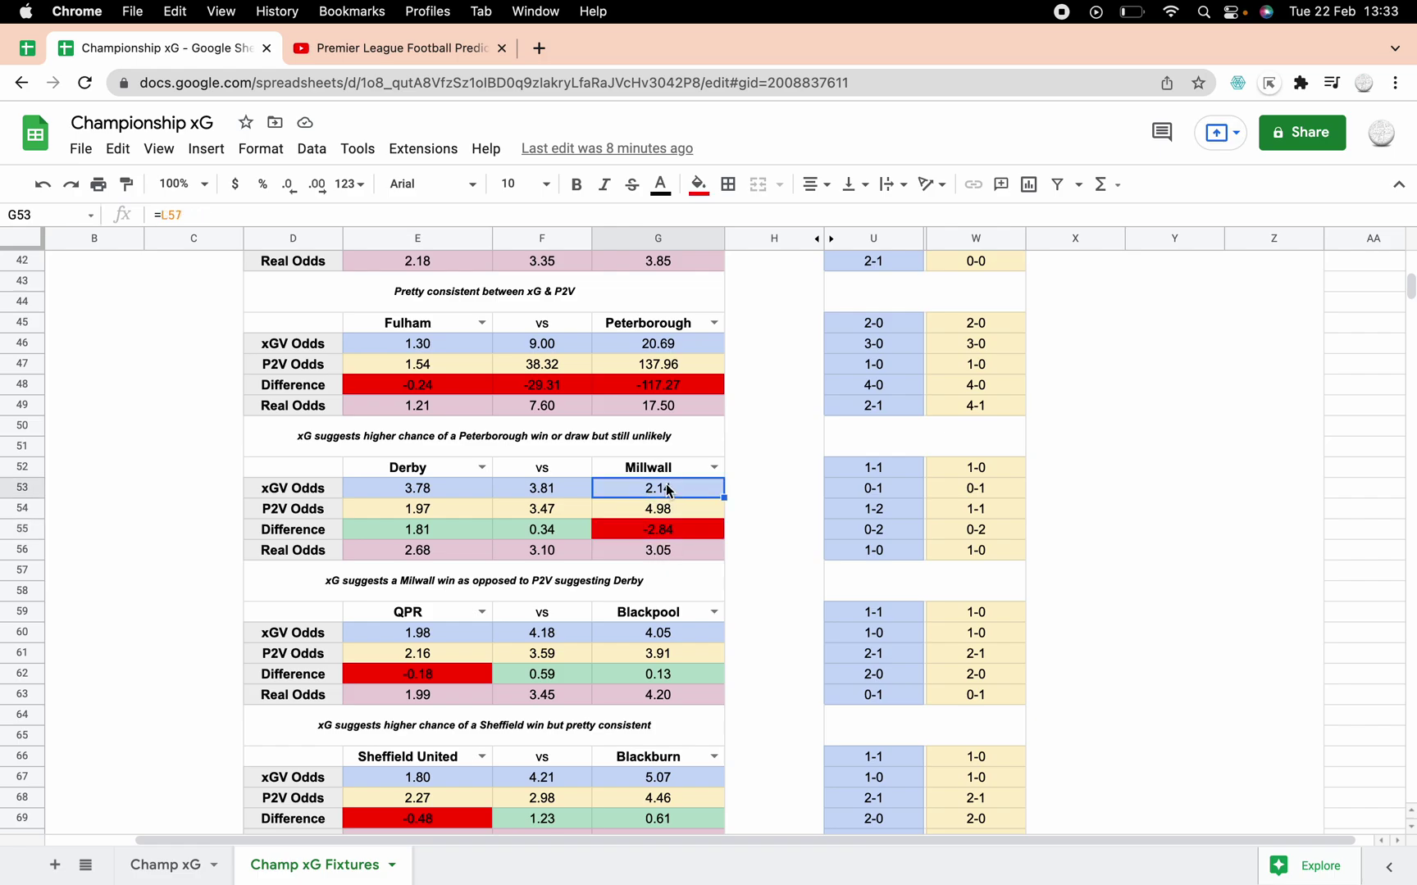
left_click(663, 531)
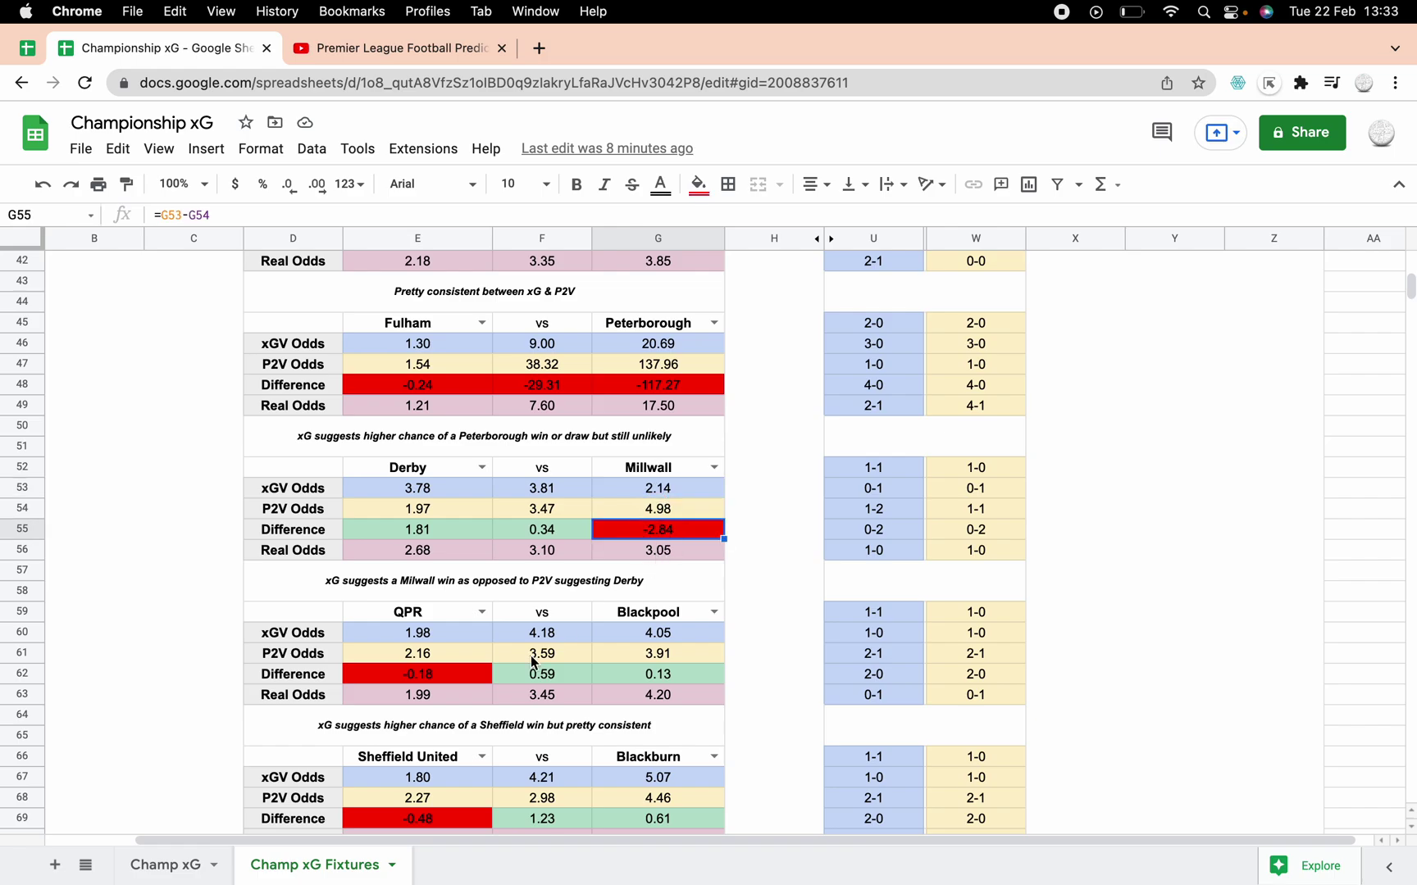
scroll(542, 636, "down", 2)
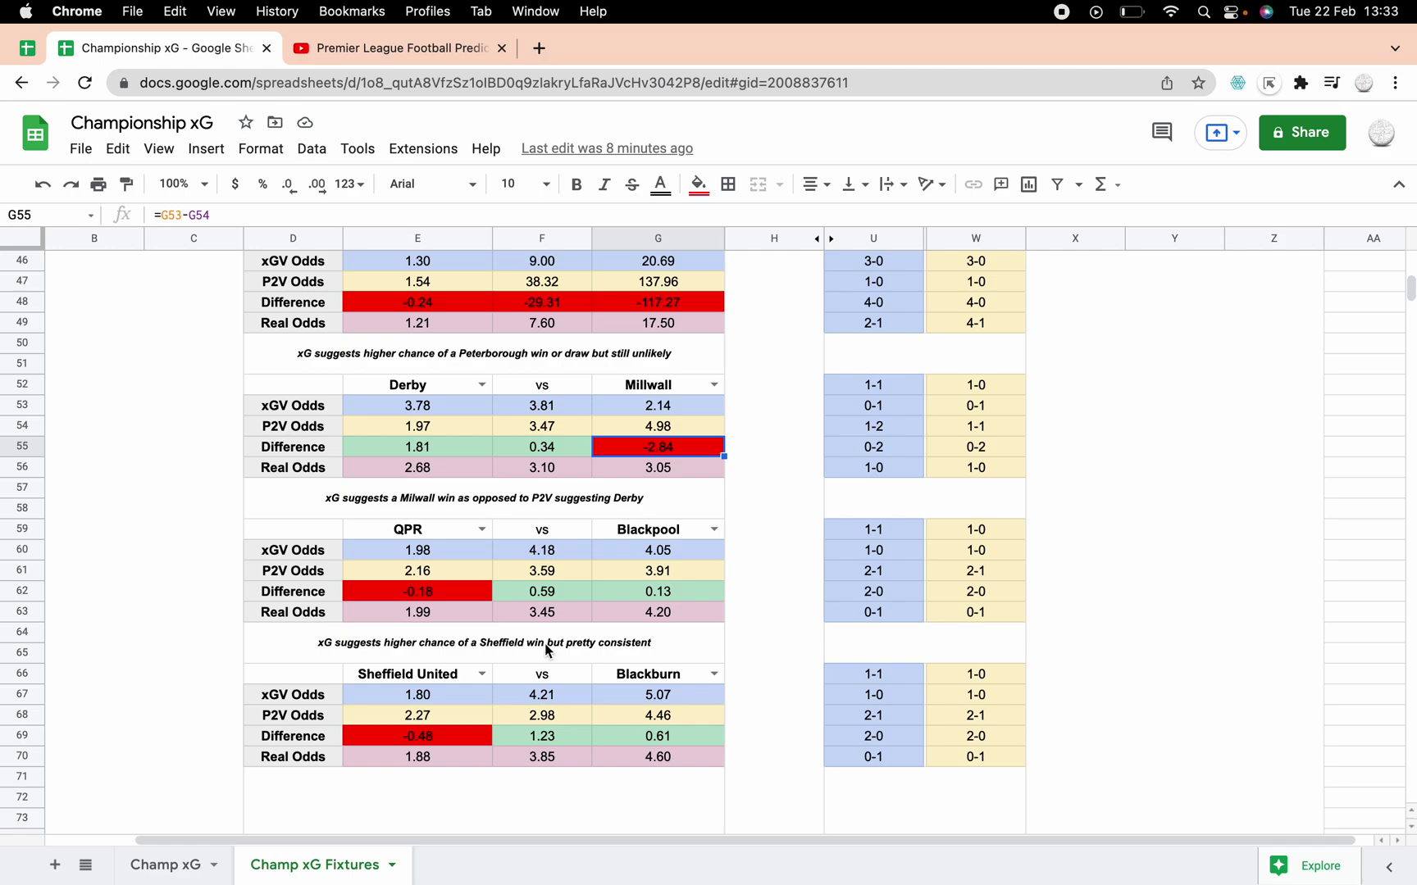
left_click(415, 590)
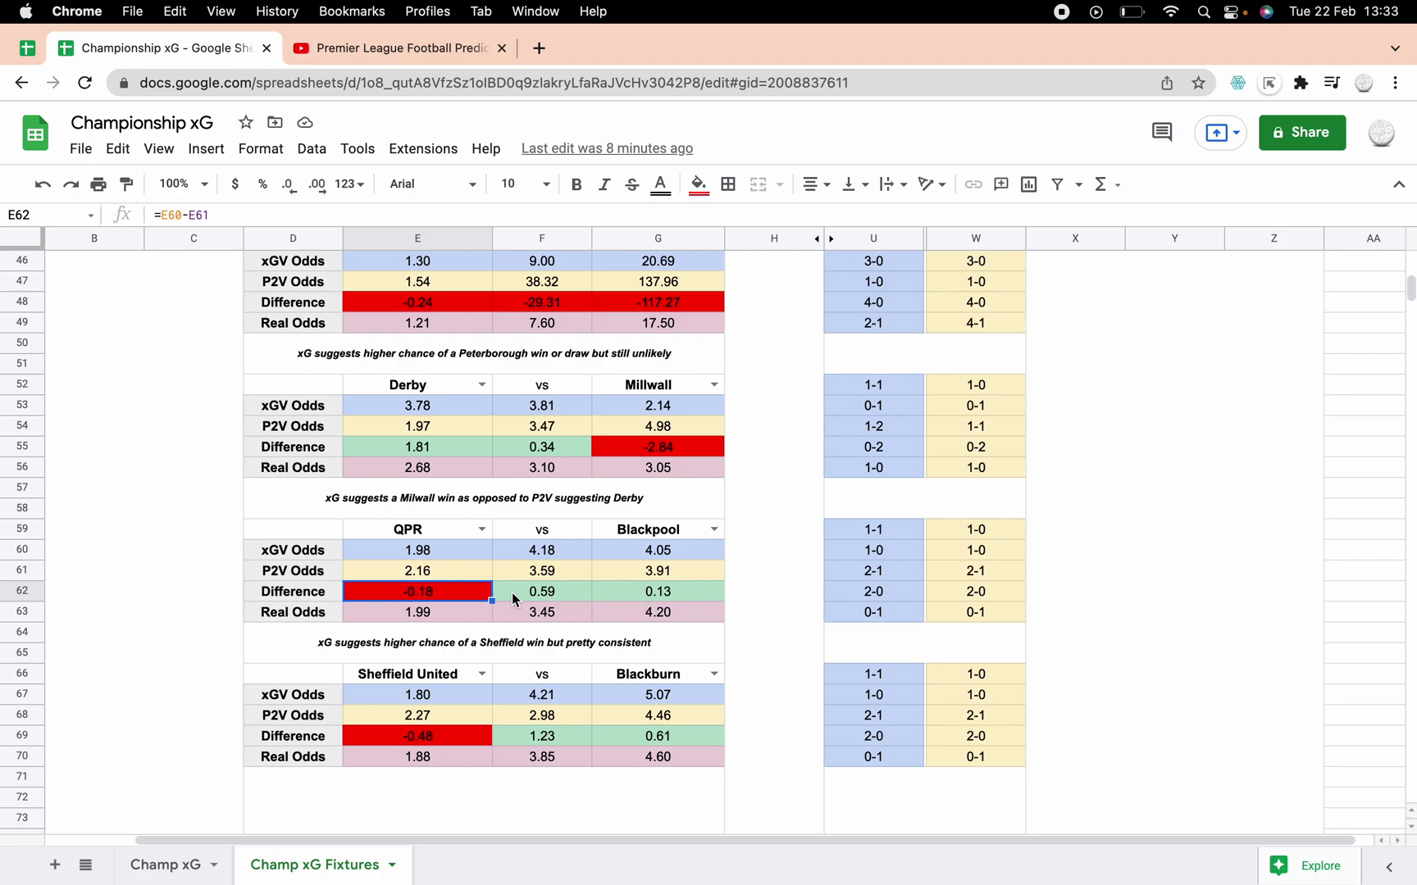
scroll(620, 596, "down", 2)
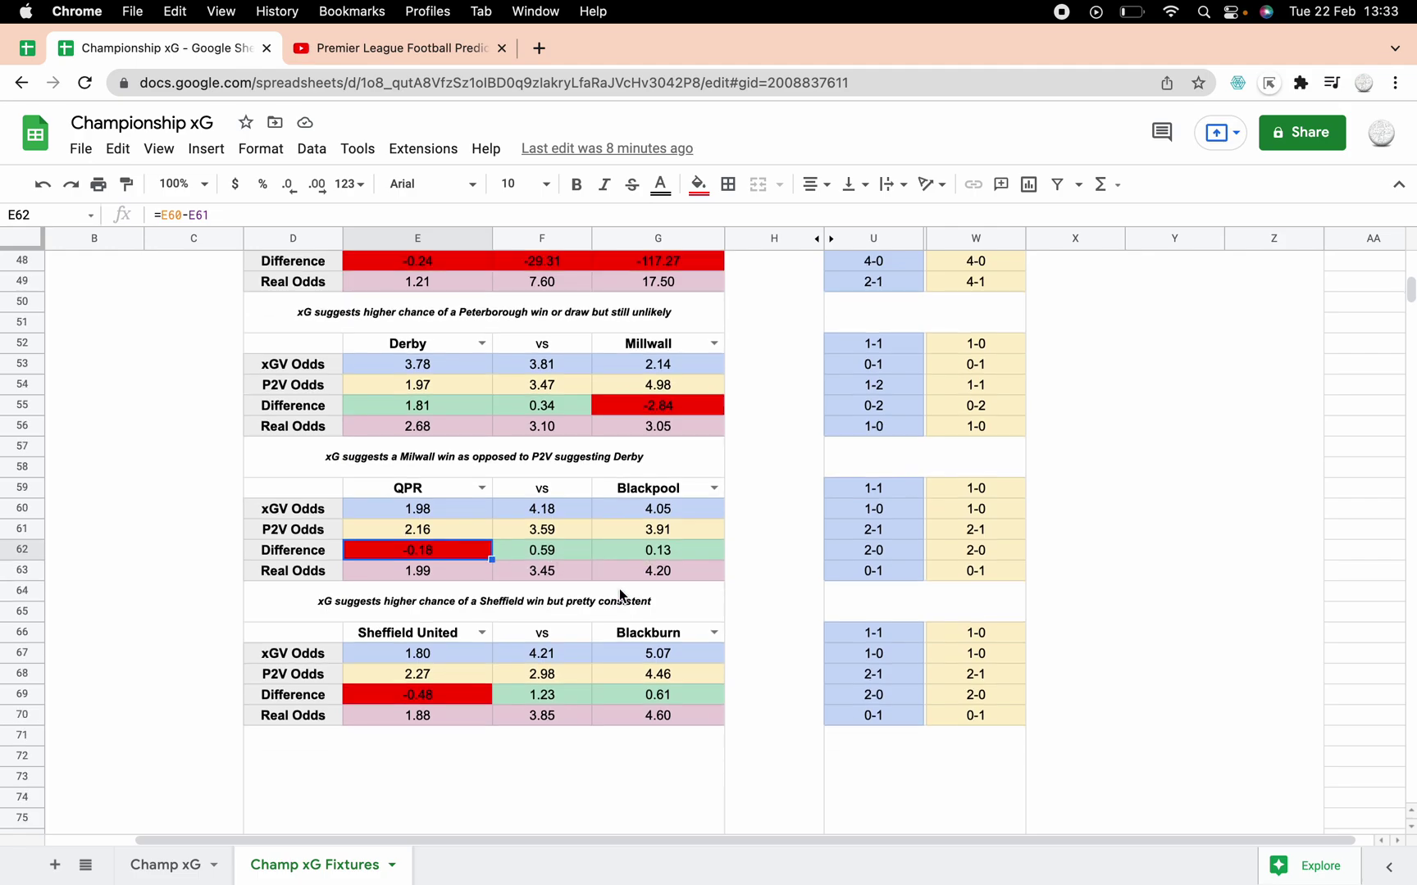
scroll(619, 591, "down", 2)
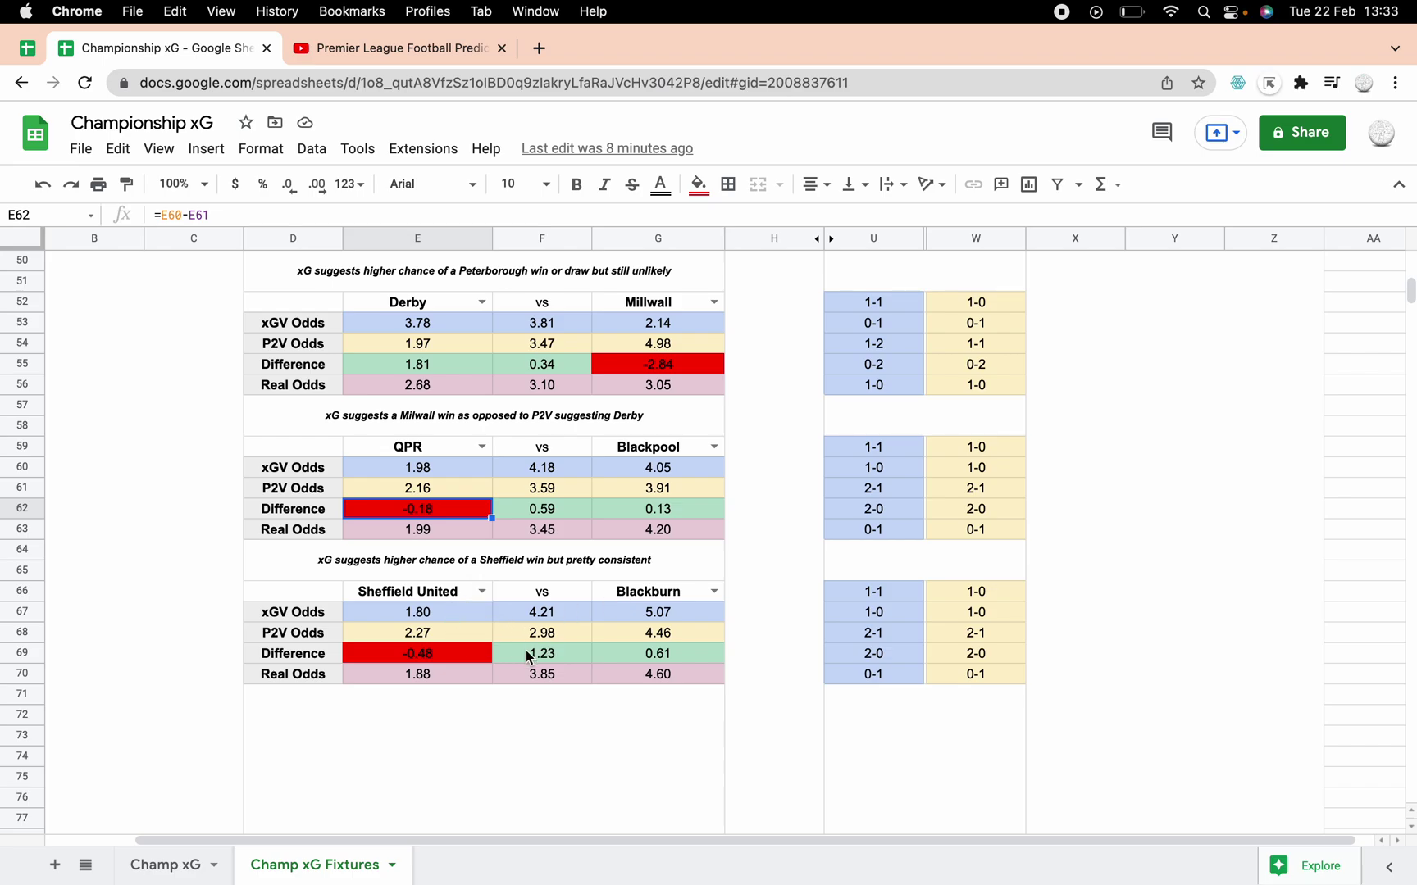
scroll(527, 656, "down", 1)
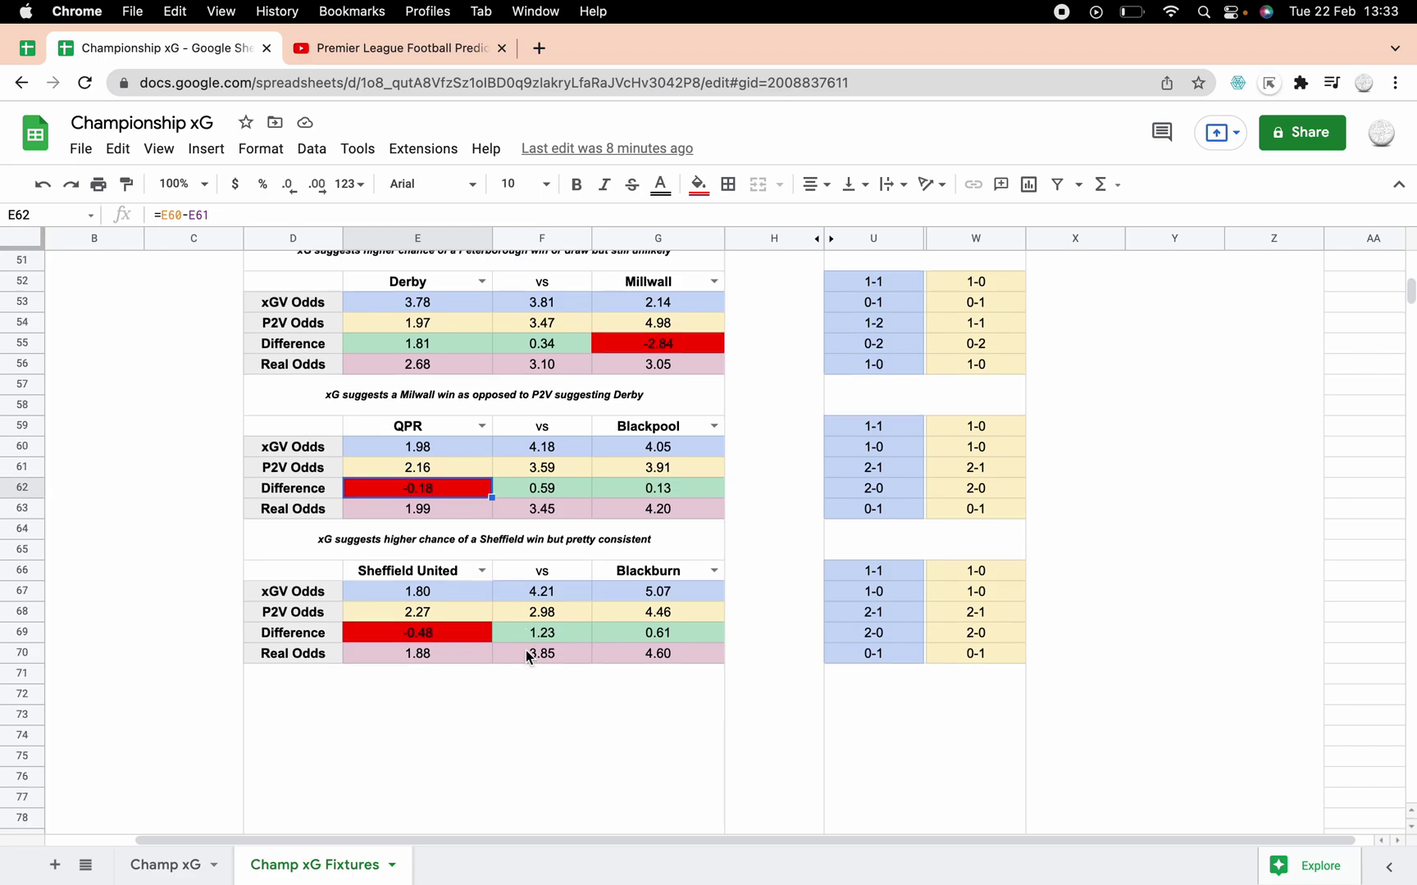
left_click(459, 639)
left_click(571, 633)
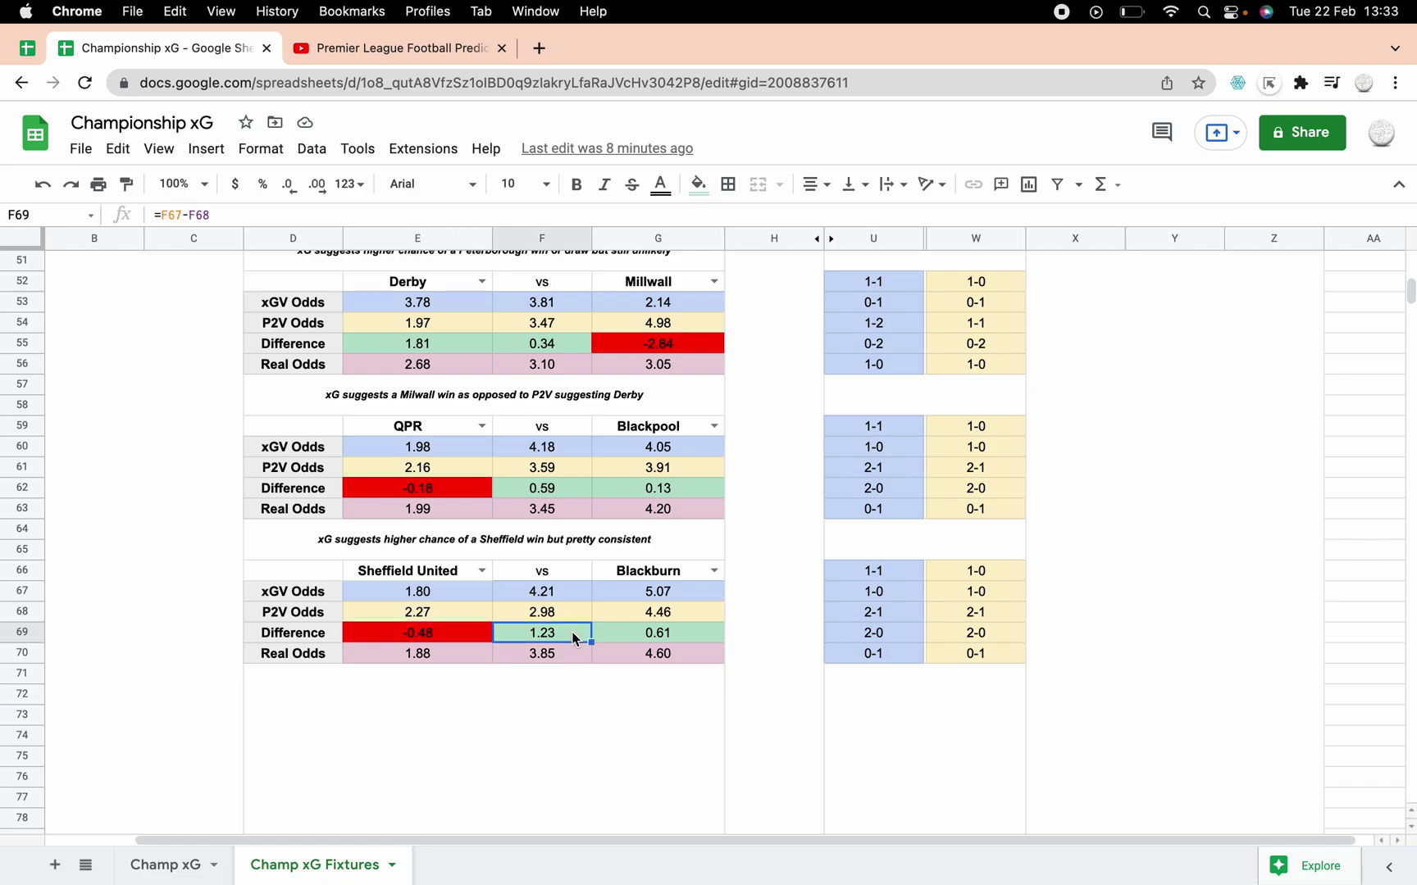
scroll(571, 631, "up", 3)
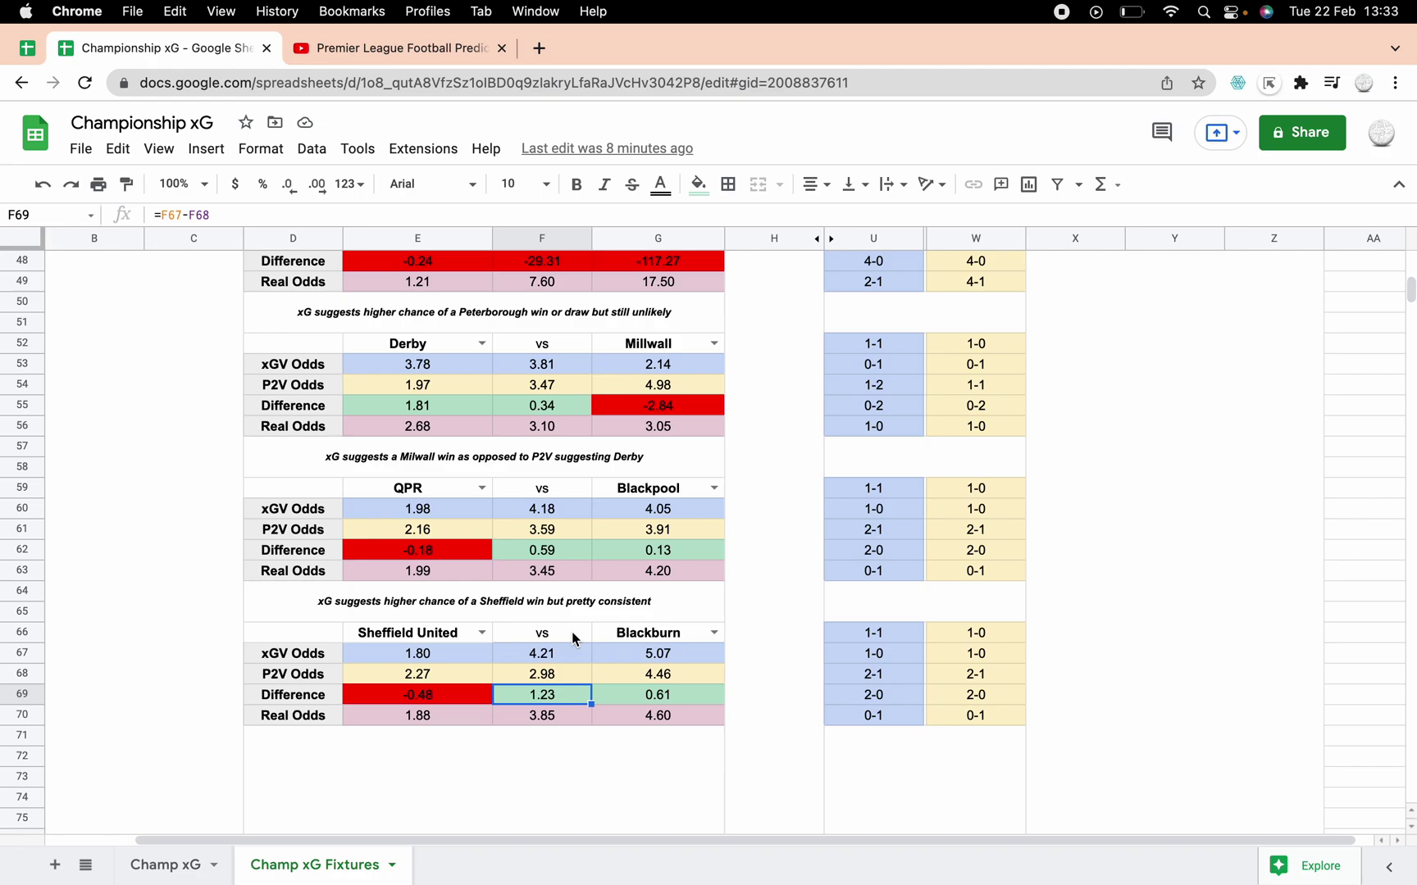
scroll(572, 639, "up", 6)
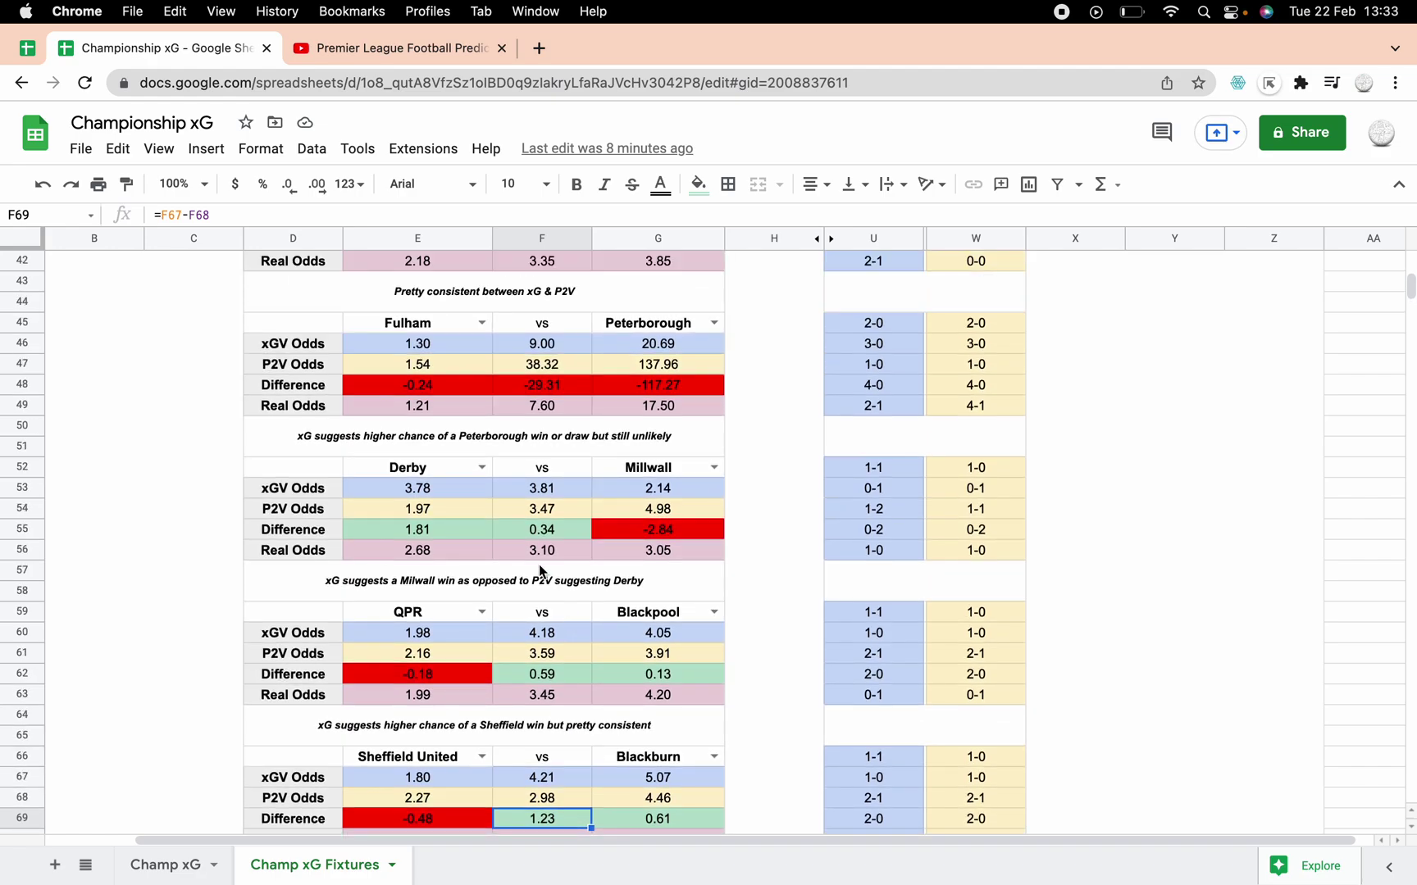
left_click(541, 530)
scroll(547, 492, "up", 2)
scroll(547, 492, "up", 15)
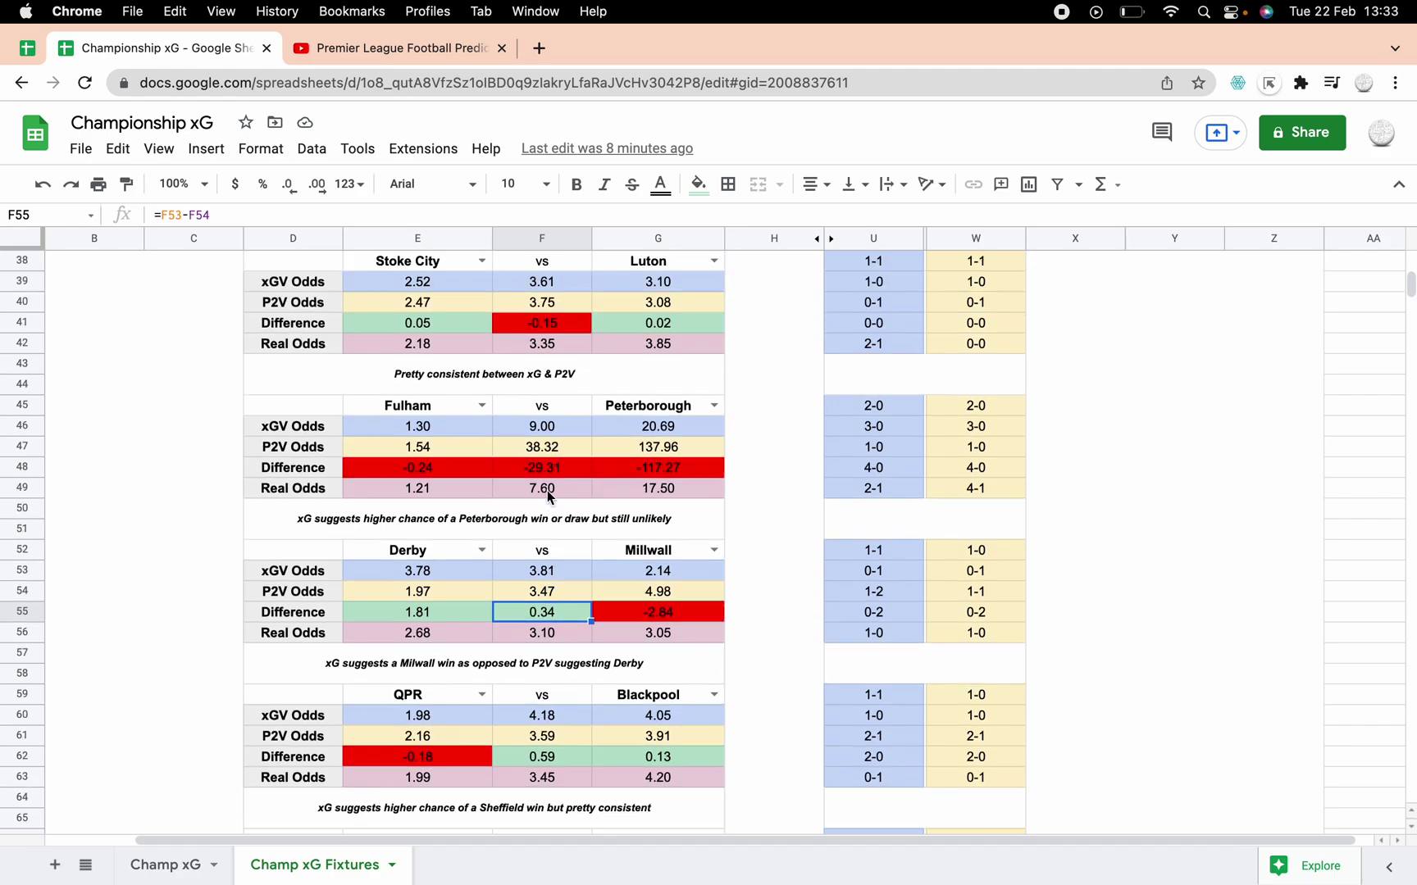
scroll(547, 497, "up", 6)
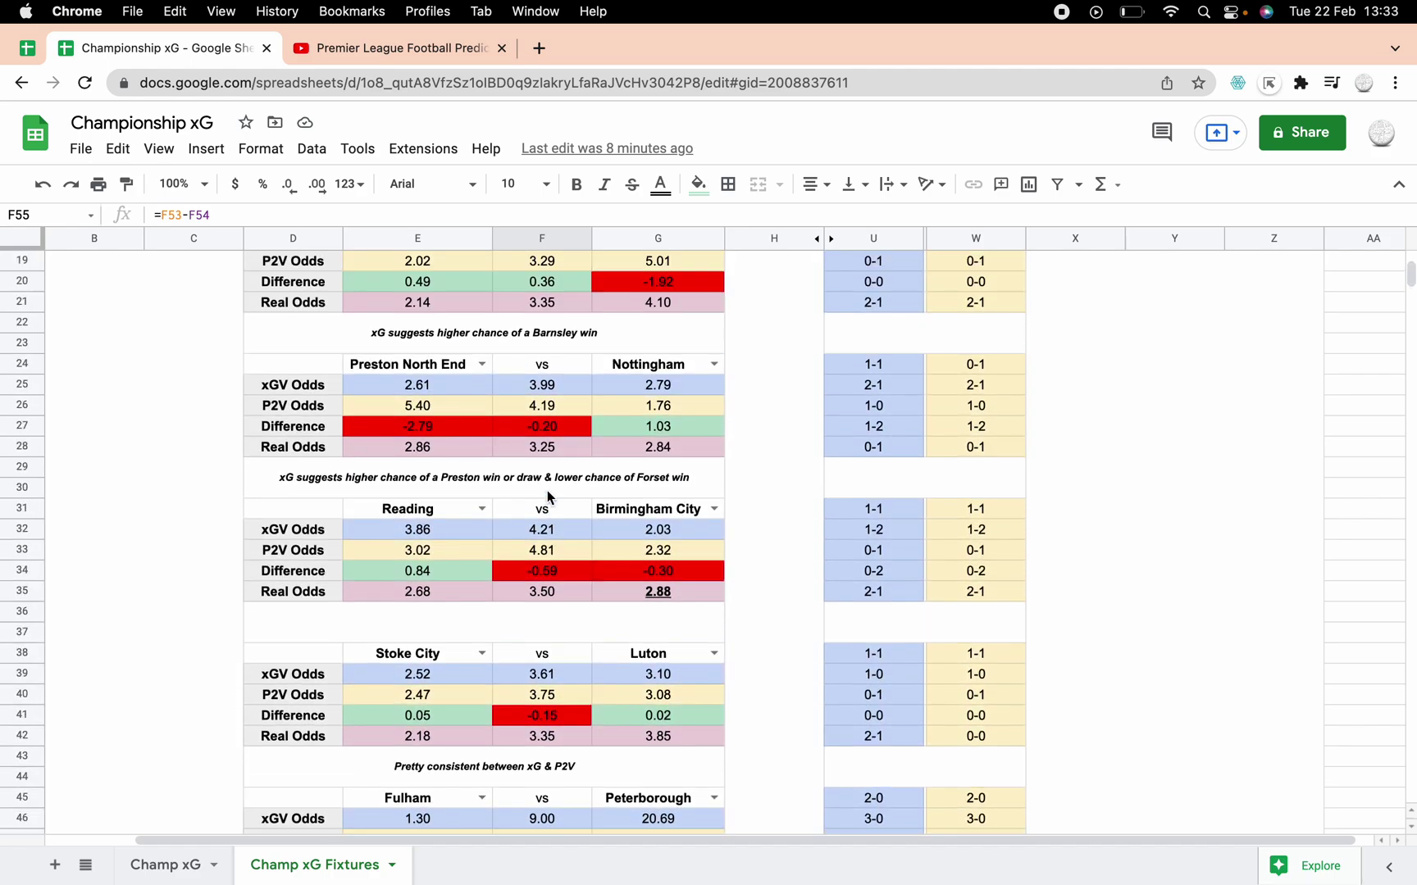
scroll(547, 496, "up", 3)
scroll(533, 486, "up", 6)
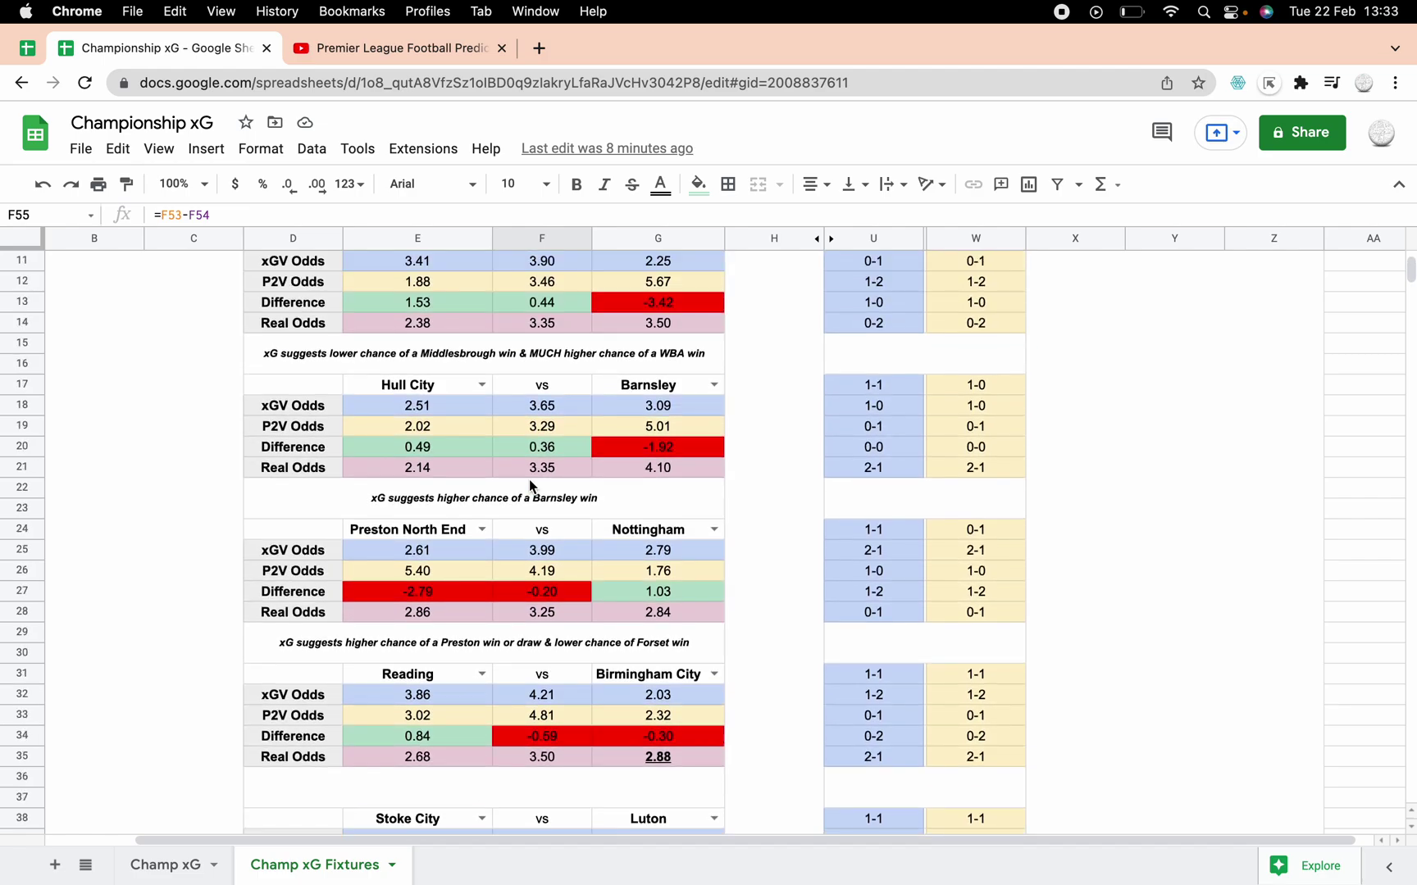
scroll(528, 484, "up", 5)
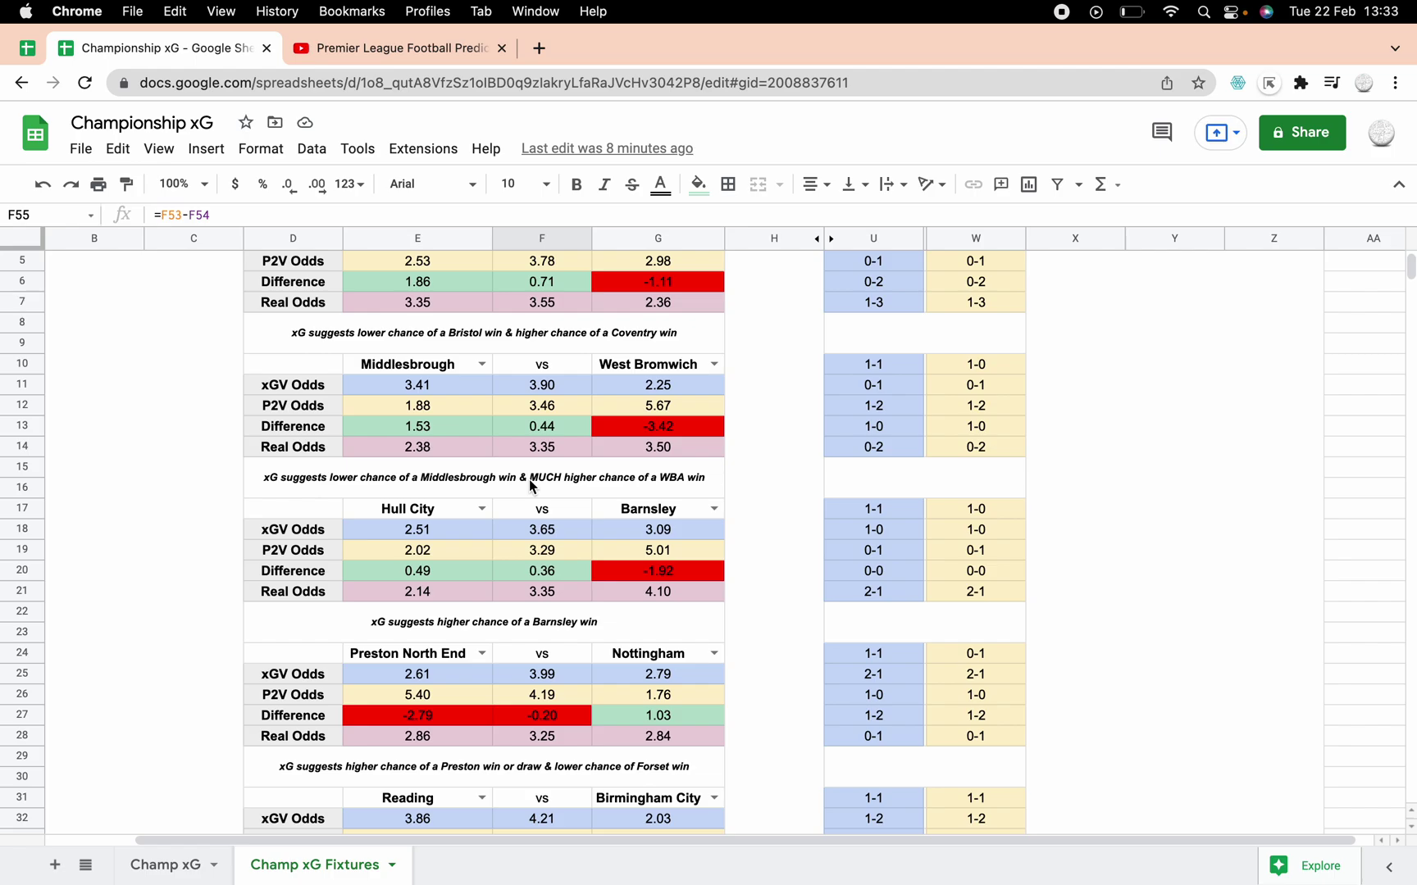
scroll(530, 485, "up", 4)
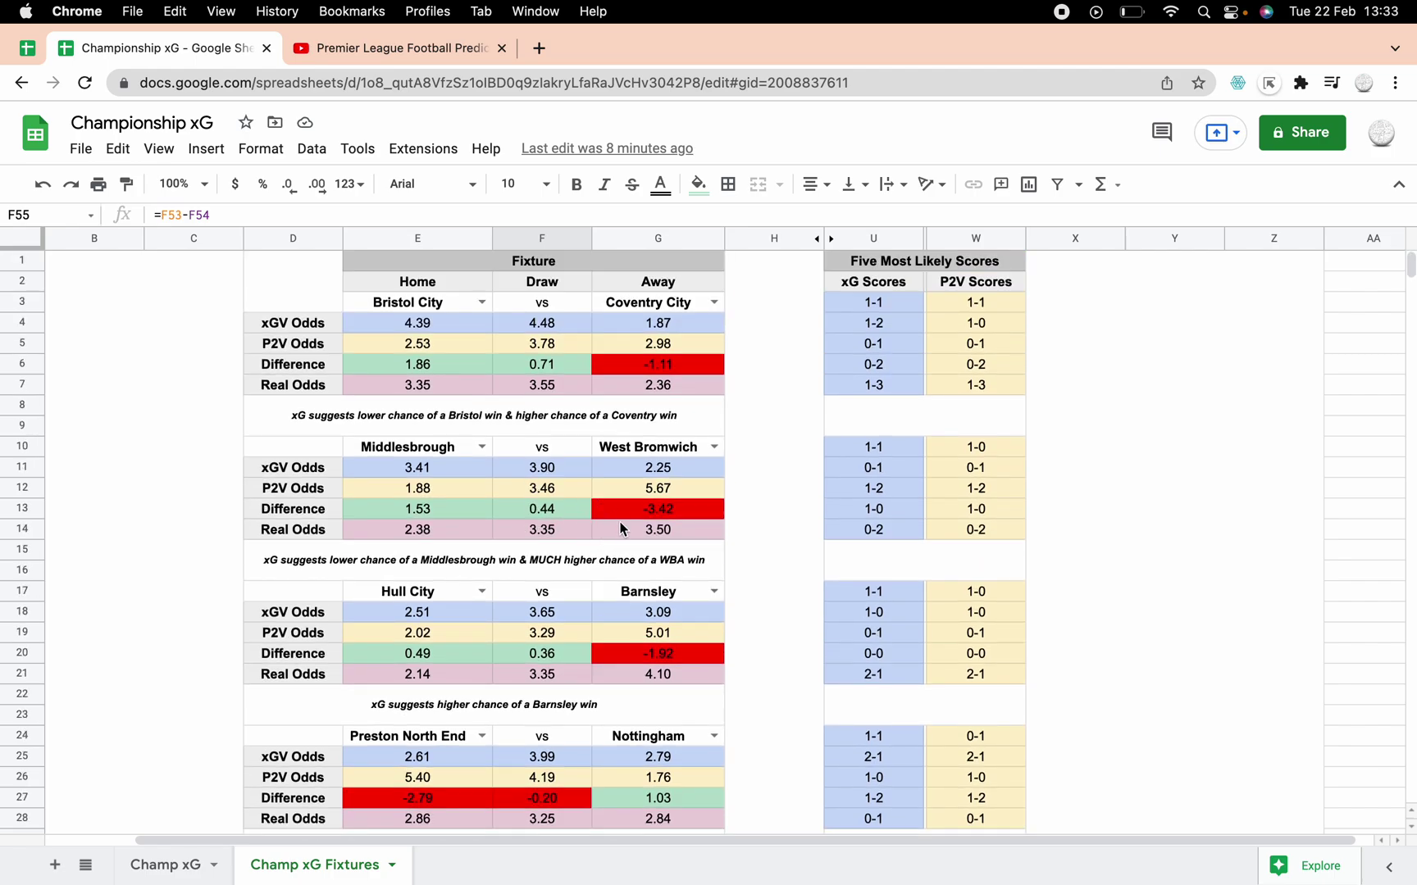
scroll(940, 594, "down", 8)
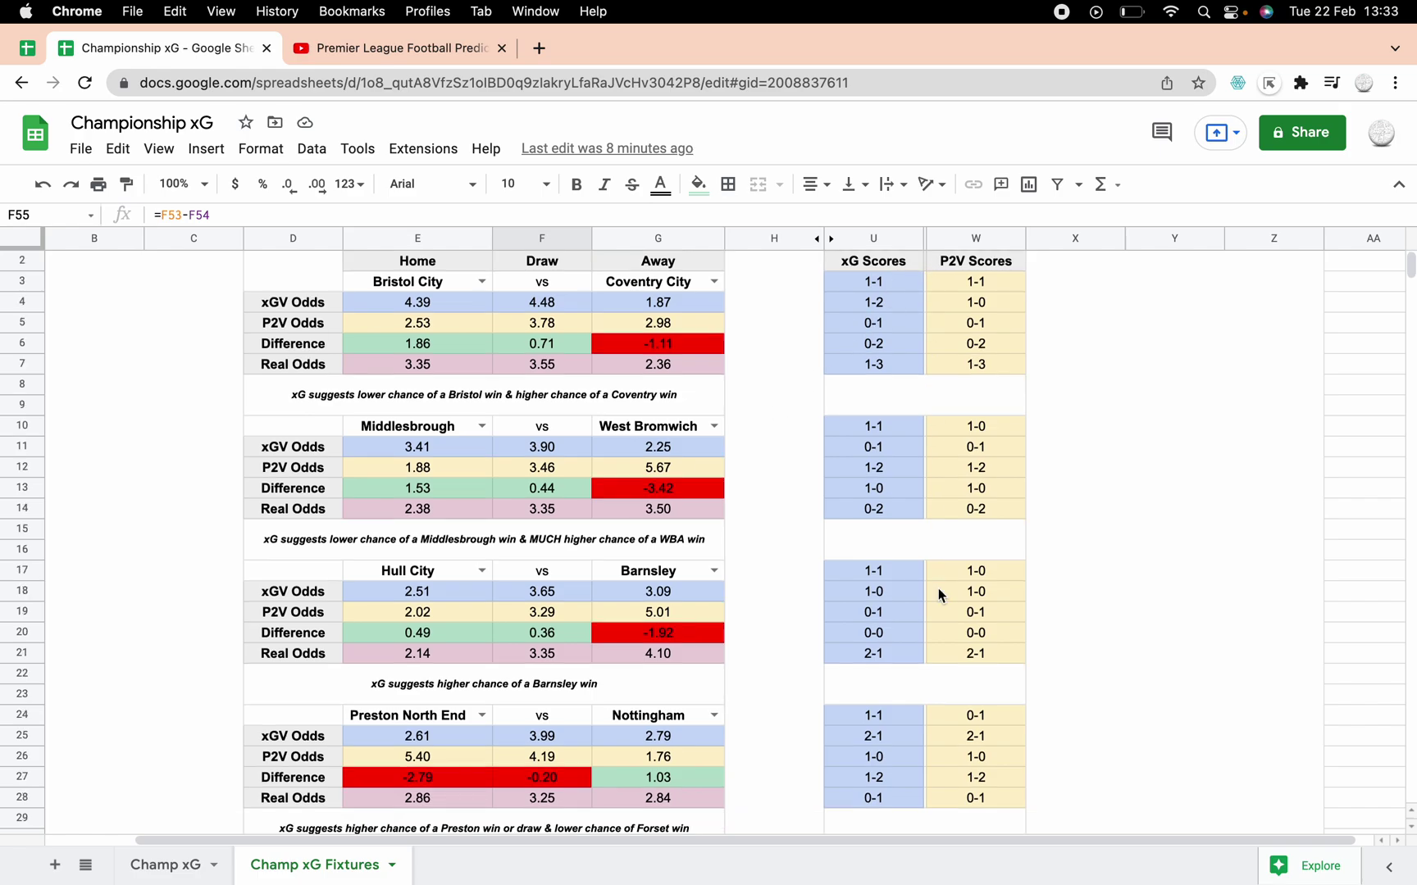
scroll(940, 595, "down", 5)
scroll(939, 595, "up", 10)
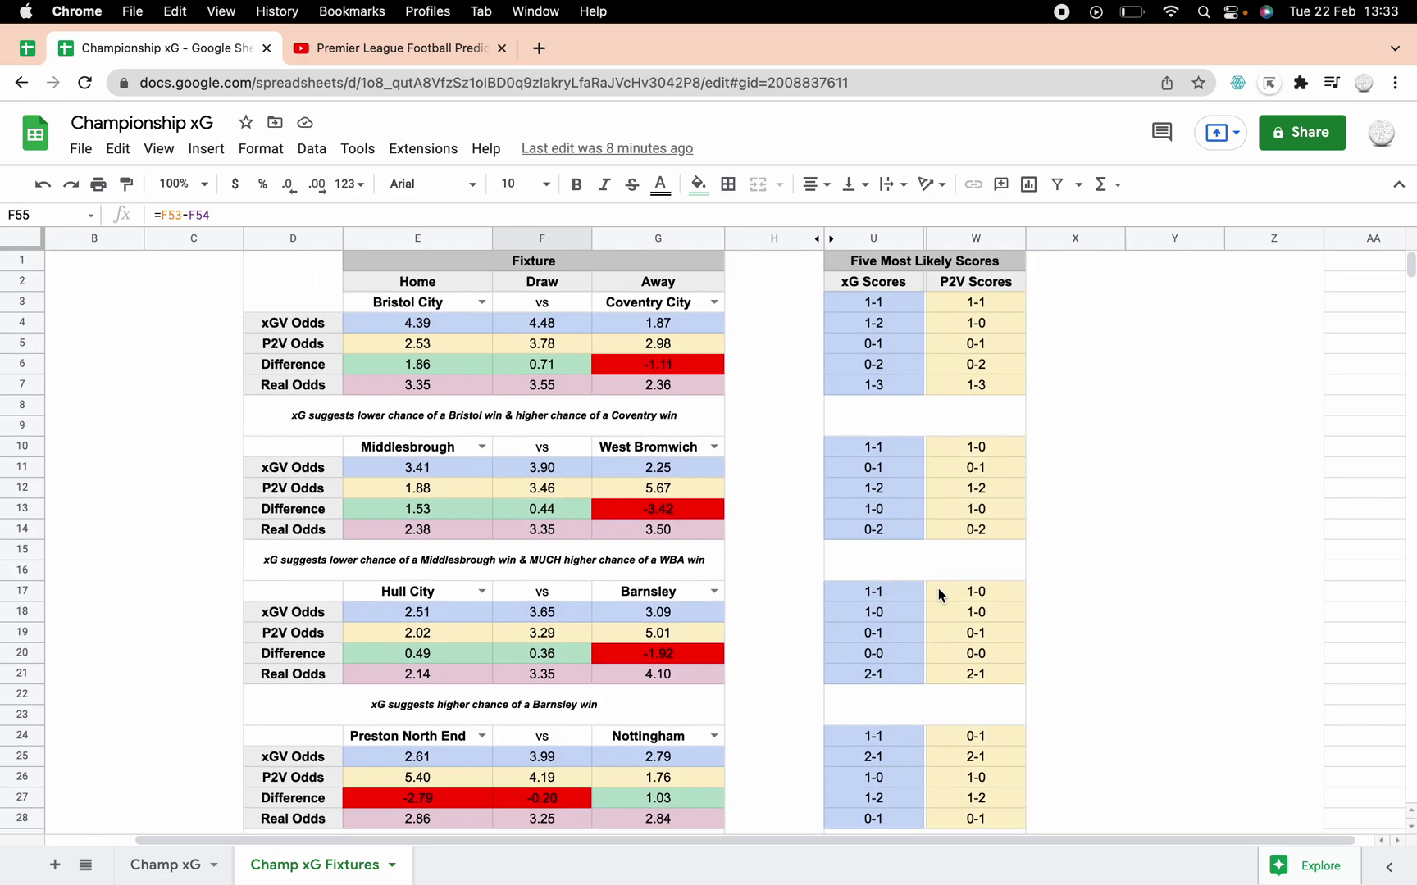